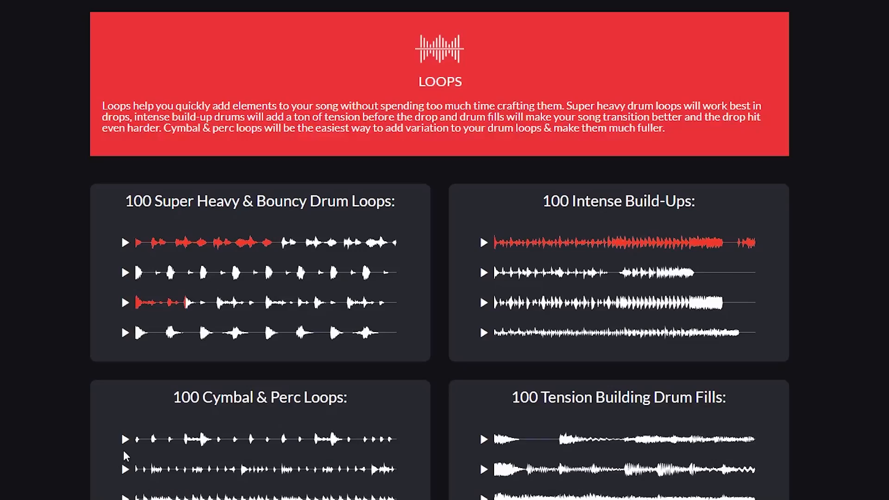
# Look through the drum pack page to its one-shots section and preview the first snare sample.
pyautogui.scroll(-10, 540, 431)
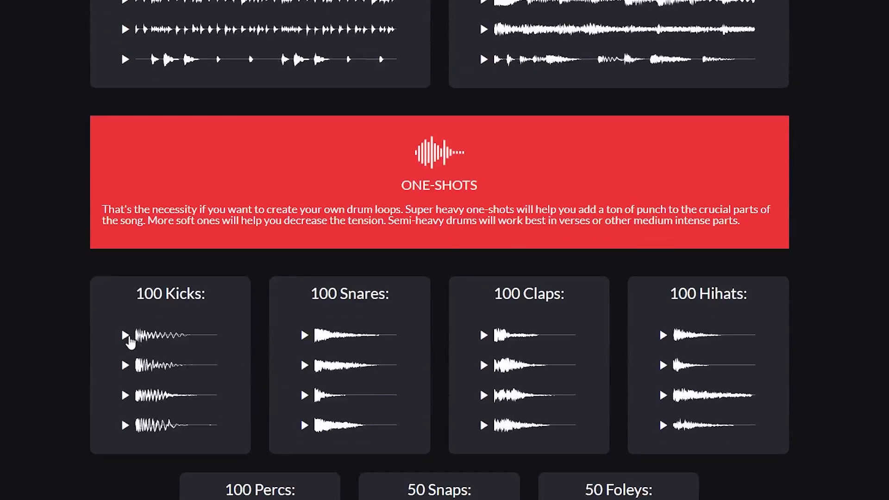
pyautogui.click(303, 336)
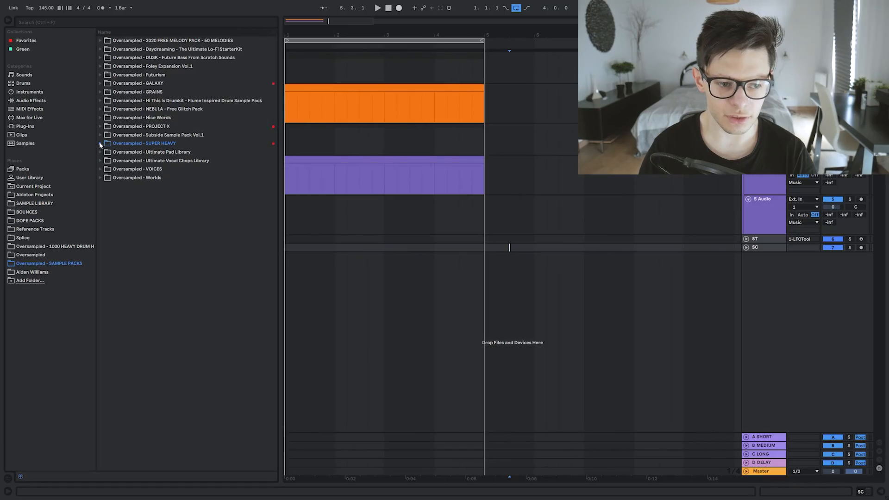
# Expand the Oversampled - SUPER HEAVY sample folder in Ableton Live's browser to view its drum categories.
pyautogui.click(100, 143)
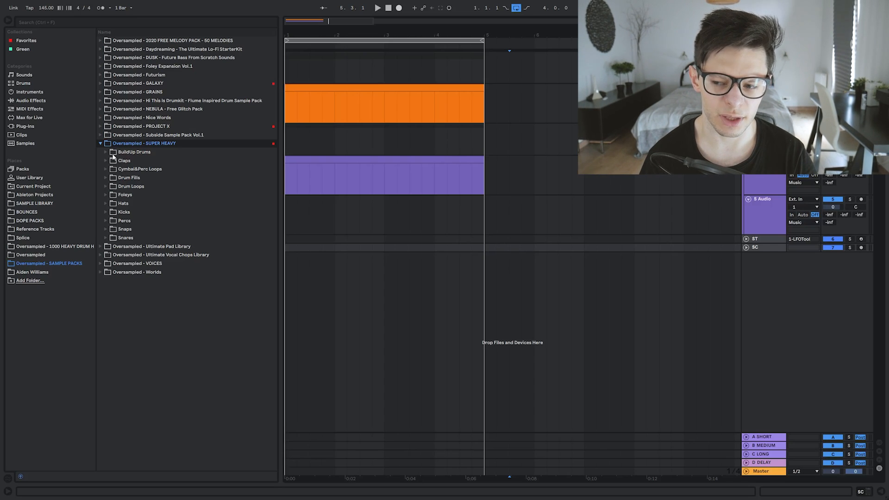
pyautogui.click(510, 248)
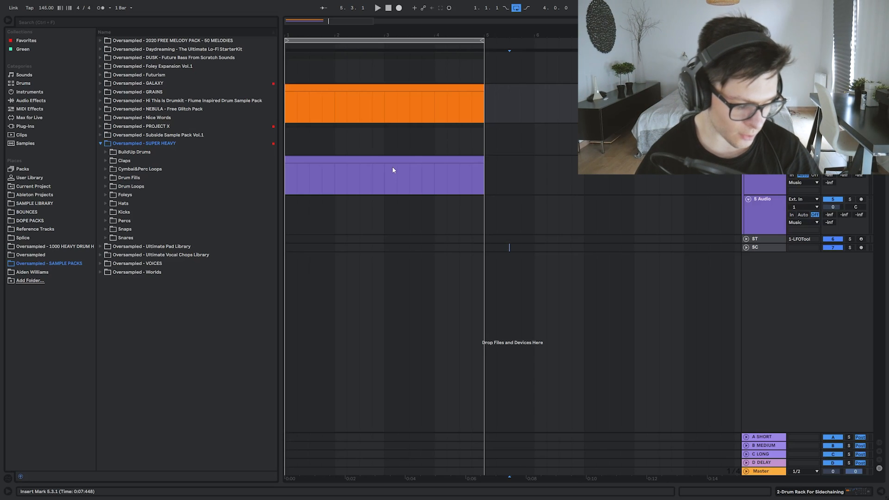
# Load the Massive X synth onto MIDI track 4 and reposition its plug-in window.
pyautogui.click(25, 126)
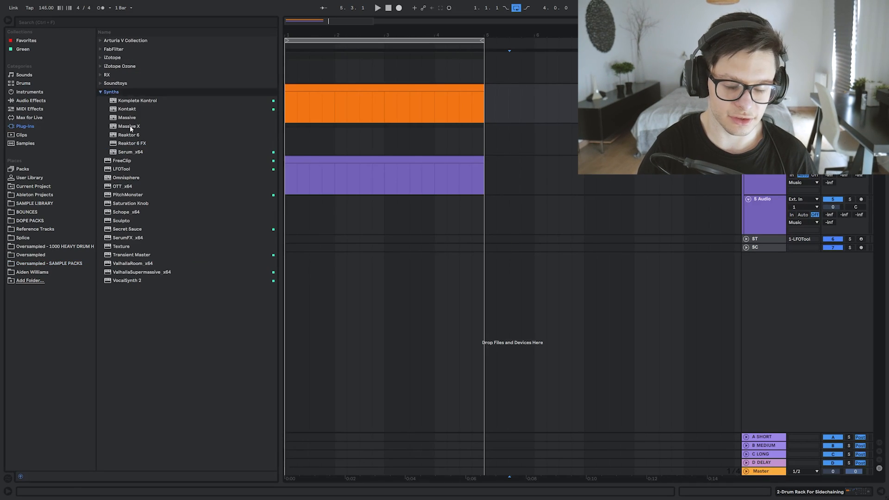
pyautogui.moveTo(127, 126); pyautogui.dragTo(765, 181)
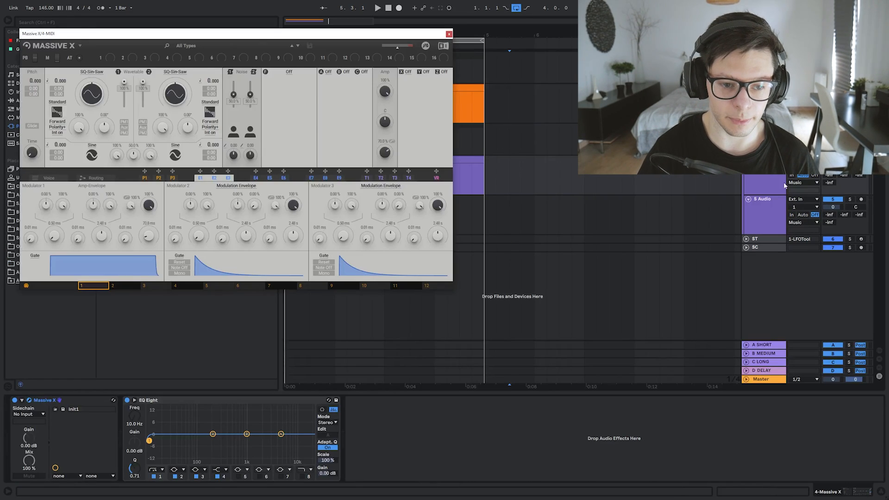
pyautogui.moveTo(339, 34); pyautogui.dragTo(423, 77)
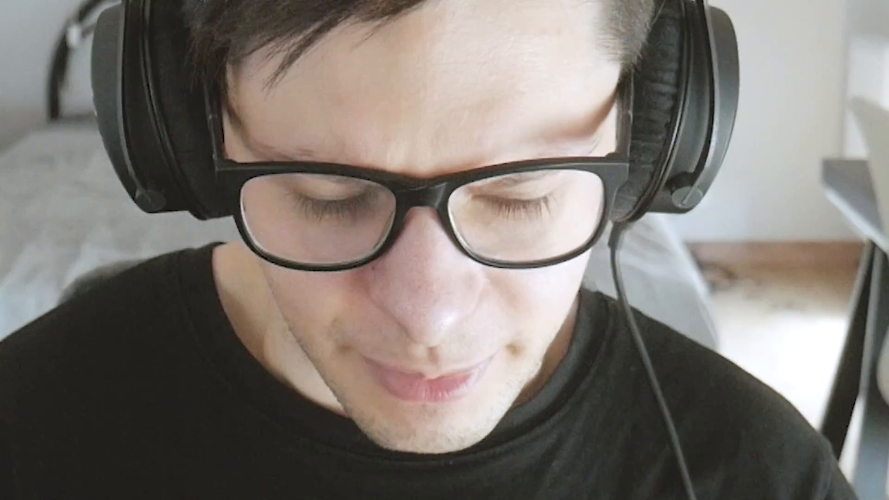
# Play the melody clip and transpose all of its notes up one octave.
pyautogui.press('space')
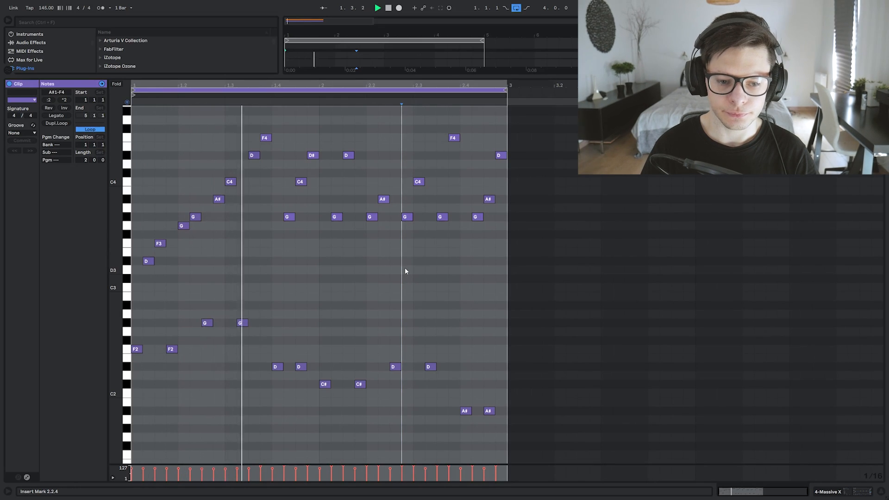
pyautogui.moveTo(428, 286)
pyautogui.mouseDown()
pyautogui.moveTo(452, 270)
pyautogui.moveTo(458, 285)
pyautogui.mouseUp()
pyautogui.click(420, 291)
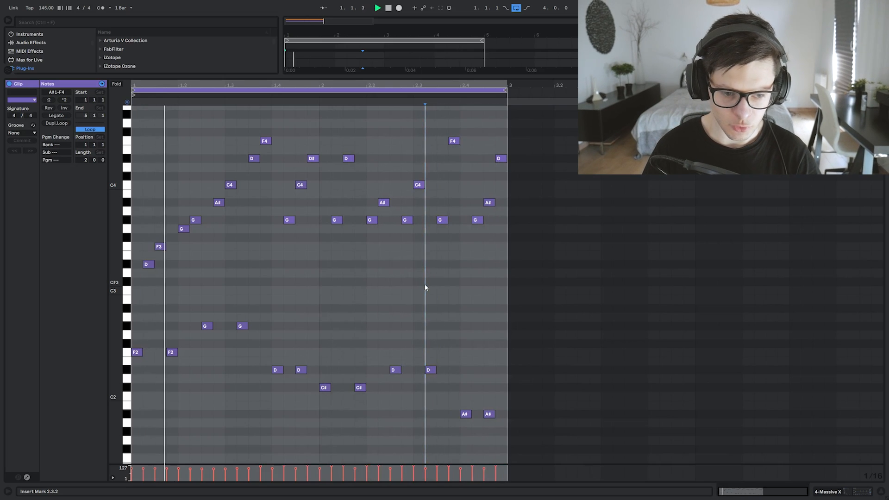
pyautogui.hotkey('ctrl', 's')
pyautogui.hotkey('ctrl', 'a')
pyautogui.hotkey('shift', 'Up')
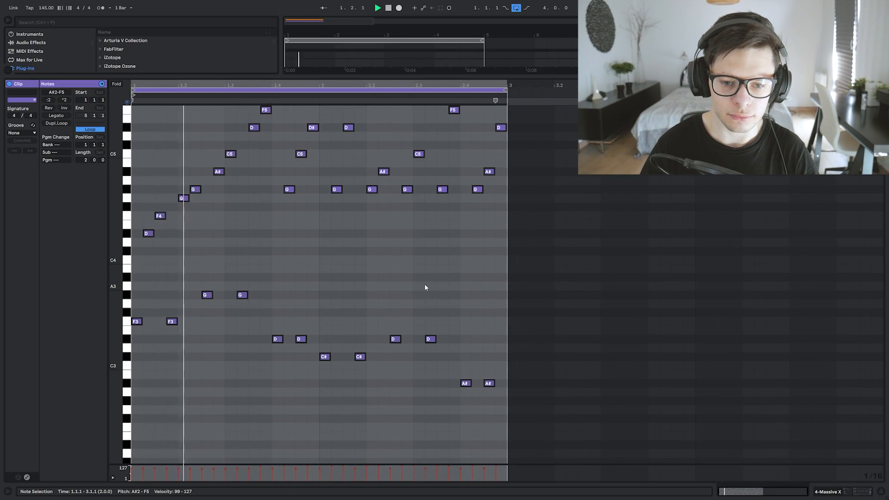
# Return to the arrangement, select both melody clips across bars 1 to 4, and show the Massive X track's devices.
pyautogui.click(881, 492)
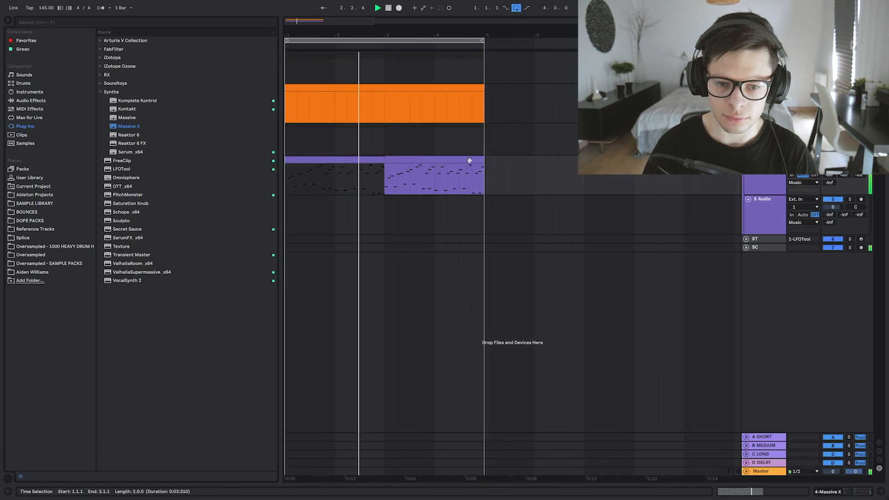
pyautogui.click(461, 176)
pyautogui.click(367, 160)
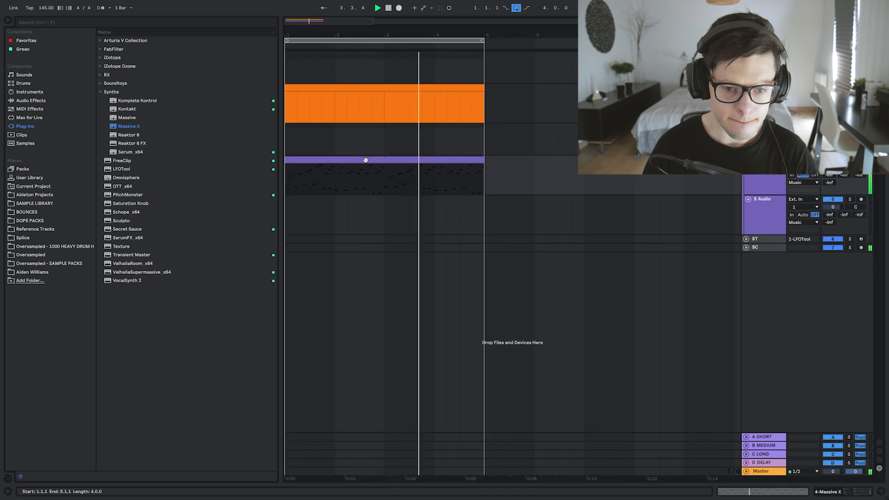
pyautogui.doubleClick(366, 160)
pyautogui.hotkey('shift', 'Tab')
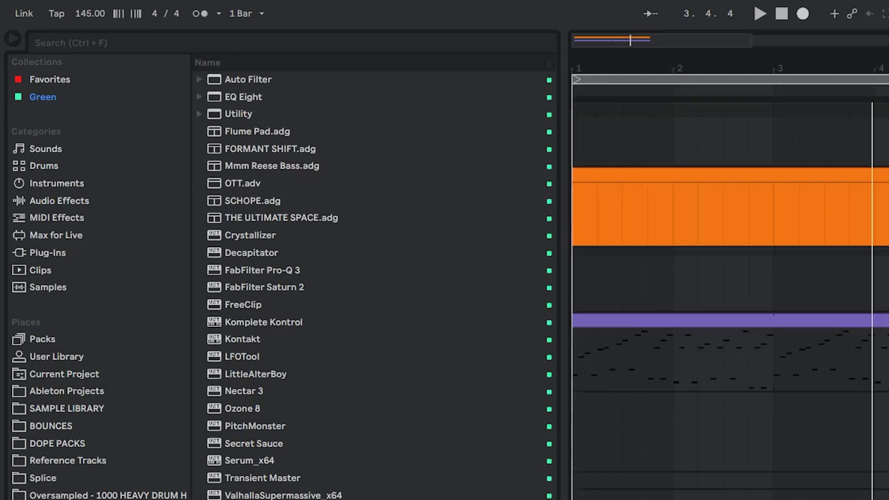
# Load the OTT.adv preset after EQ Eight on the Massive X melody track and listen to the result.
pyautogui.hotkey('ctrl', 'f')
pyautogui.write('OTT.adv')
pyautogui.press('Return')
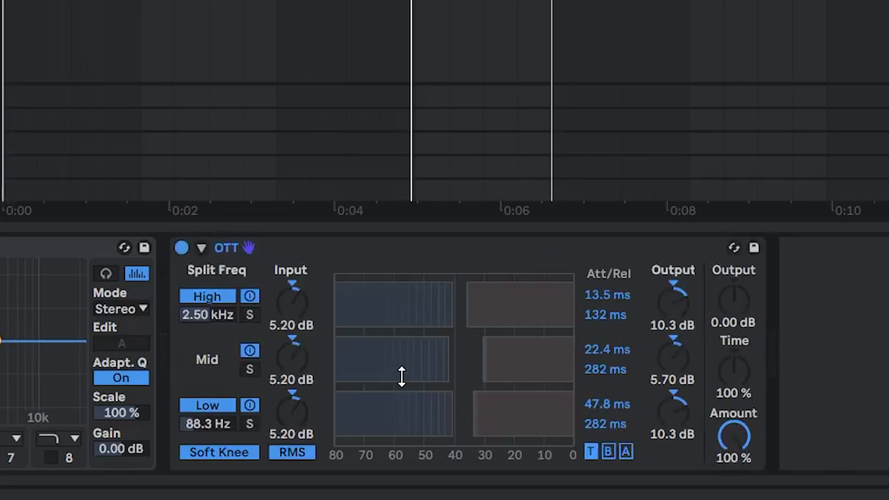
pyautogui.press('space')
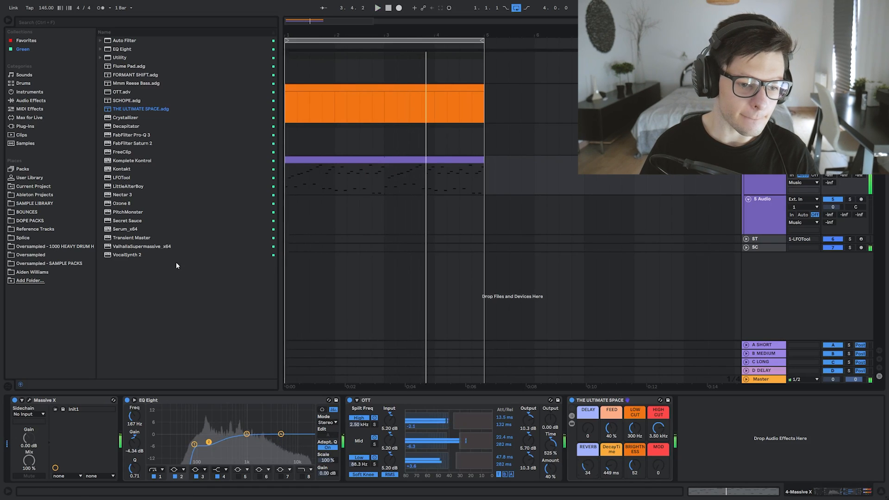
pyautogui.press('space')
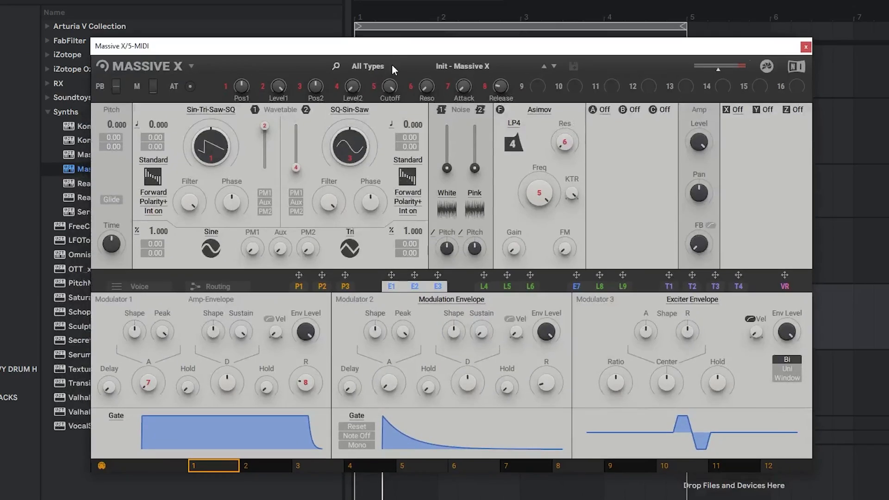
# Load the Archangel preset from the Bass category in the Massive X on track 5.
pyautogui.click(371, 65)
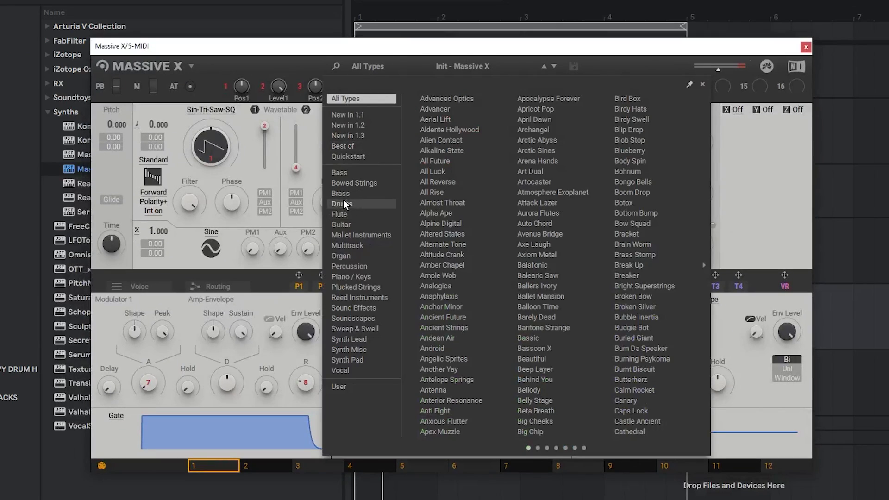
pyautogui.click(339, 172)
pyautogui.click(458, 150)
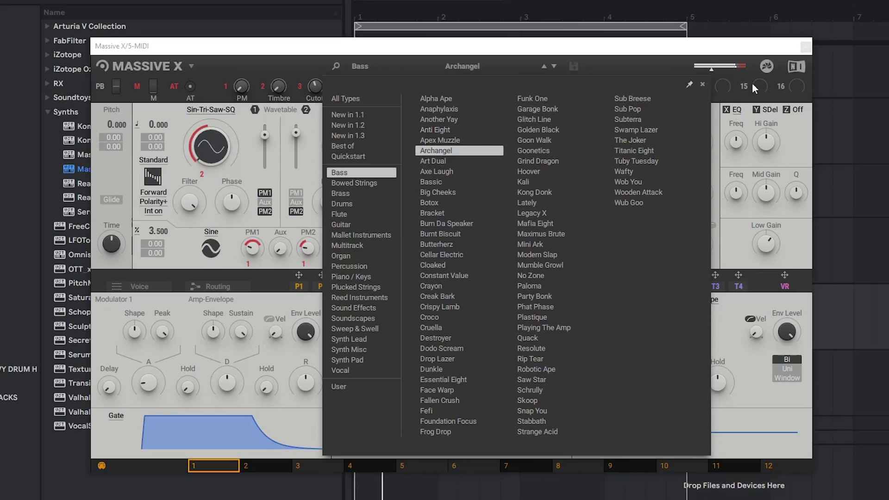
pyautogui.click(703, 85)
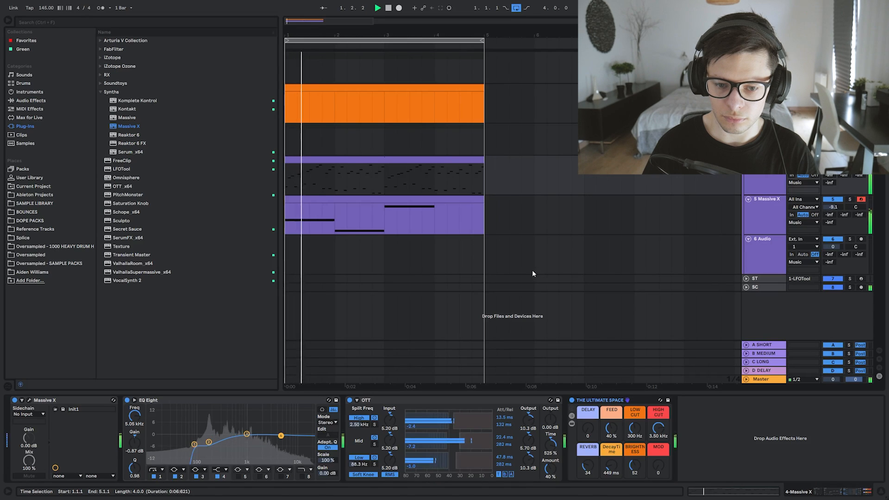
# Extend the bass clip's last note through bar 4 with a duplicate and set the bass track's volume to -7.1 dB.
pyautogui.doubleClick(340, 164)
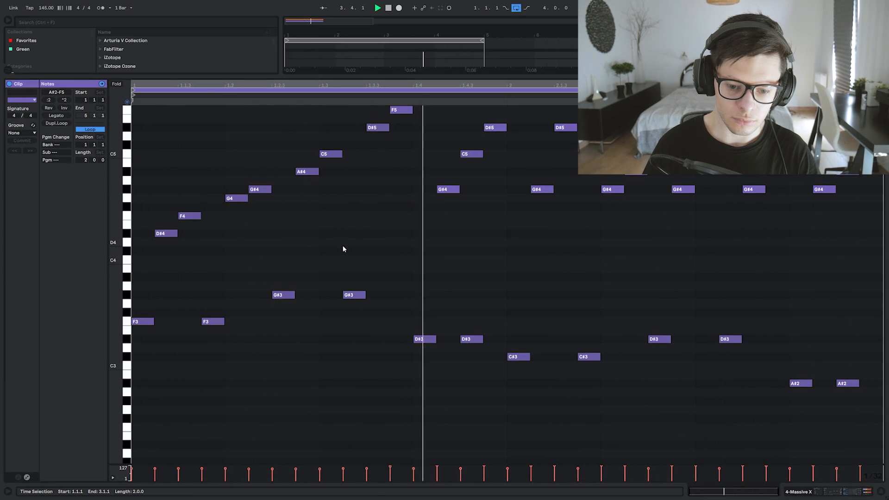
pyautogui.hotkey('shift', 'Tab')
pyautogui.doubleClick(455, 200)
pyautogui.hotkey('ctrl', 'd')
pyautogui.hotkey('shift', 'Tab')
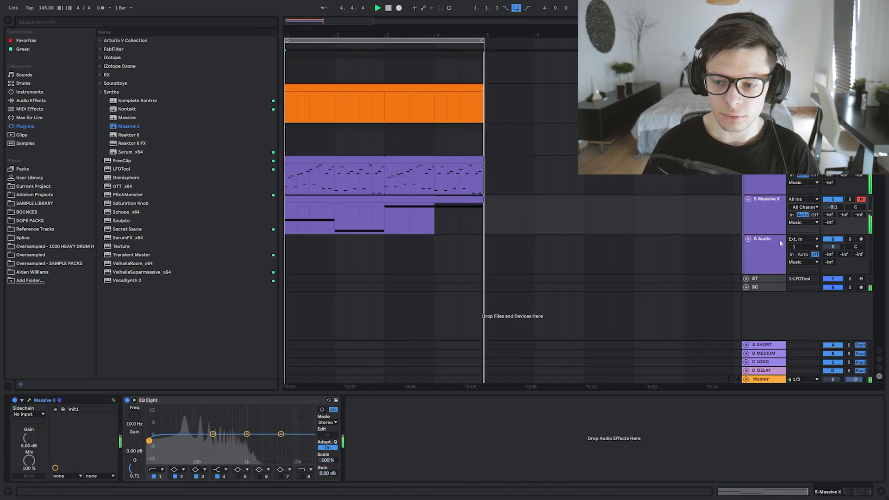
pyautogui.moveTo(834, 207); pyautogui.dragTo(833, 202)
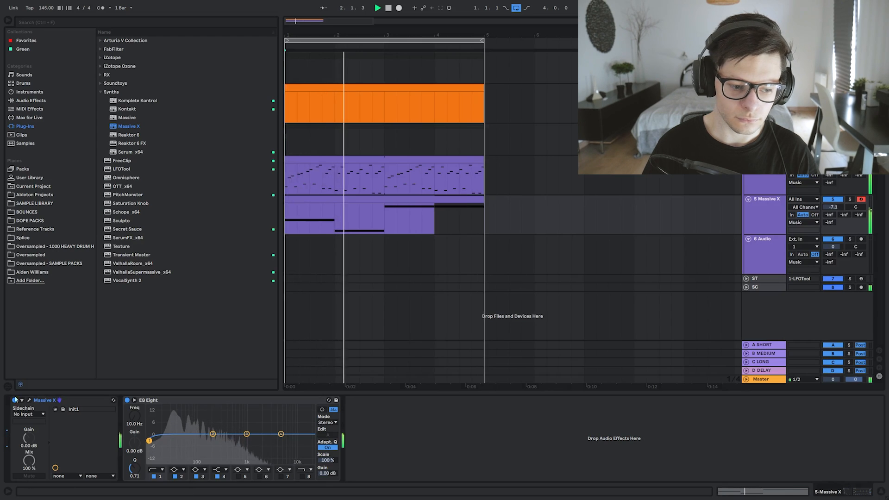
# Stop playback and browse the Bass presets in the bass track's Massive X.
pyautogui.press('space')
pyautogui.click(29, 401)
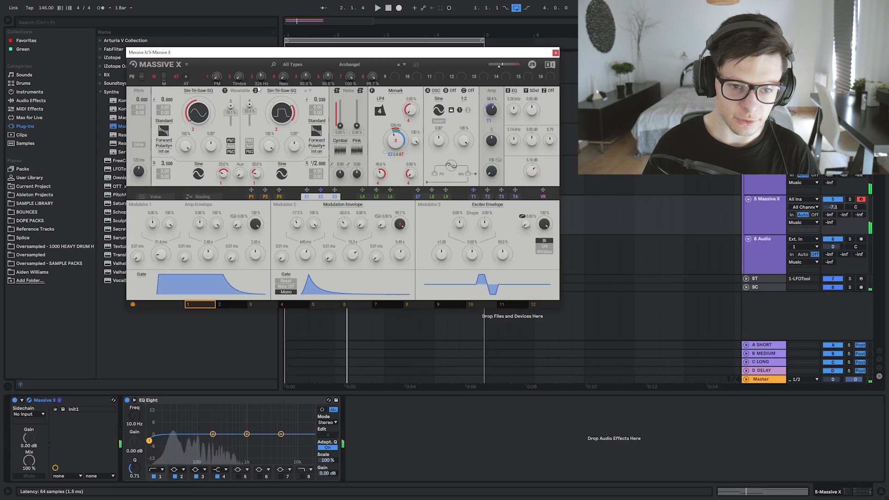
pyautogui.click(321, 69)
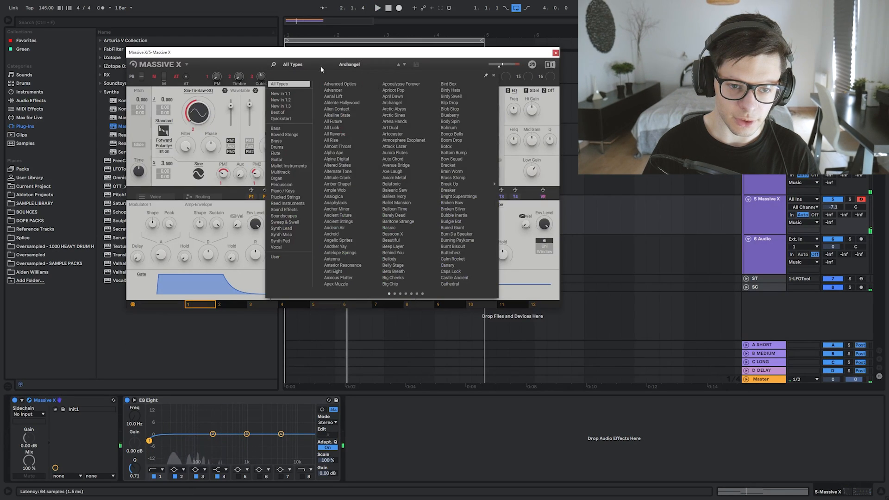
pyautogui.click(280, 129)
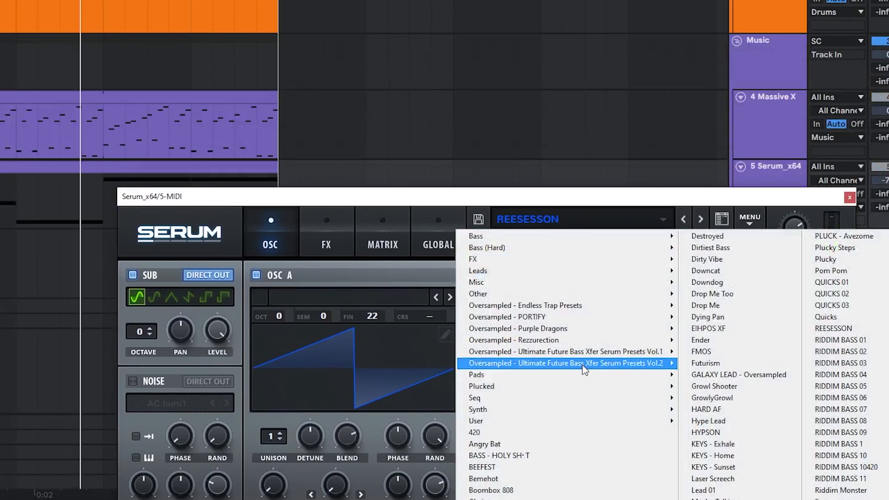
# Load Serum's REESE - Fume preset from the Ultimate Future Bass Vol.2 folder and set both oscillators' unison to 7 voices.
pyautogui.moveTo(585, 366)
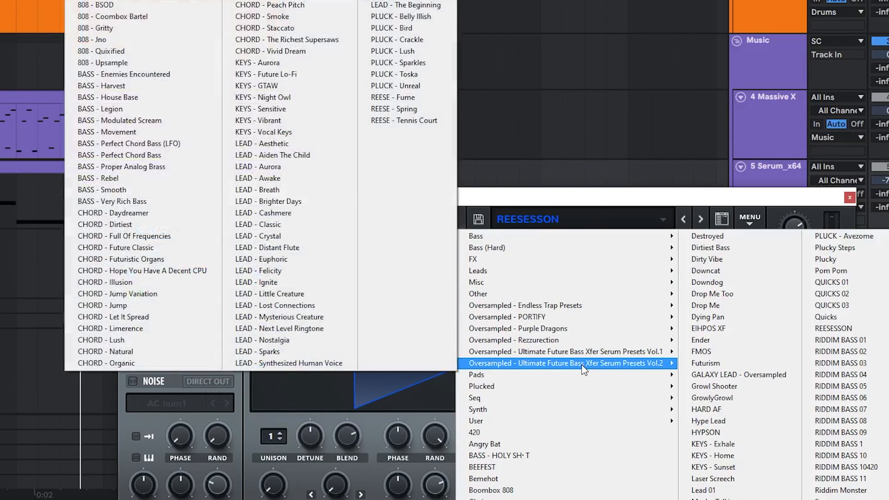
pyautogui.click(408, 98)
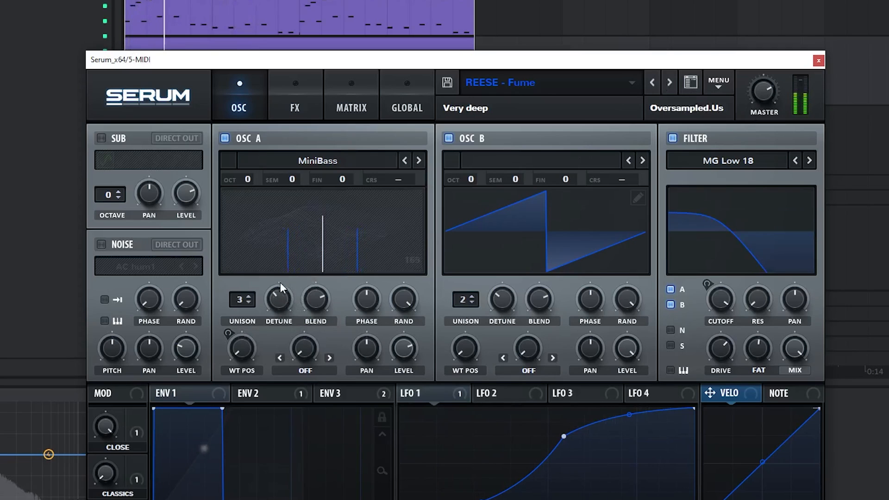
pyautogui.moveTo(241, 299); pyautogui.dragTo(246, 254)
pyautogui.moveTo(464, 300); pyautogui.dragTo(474, 248)
pyautogui.moveTo(507, 279)
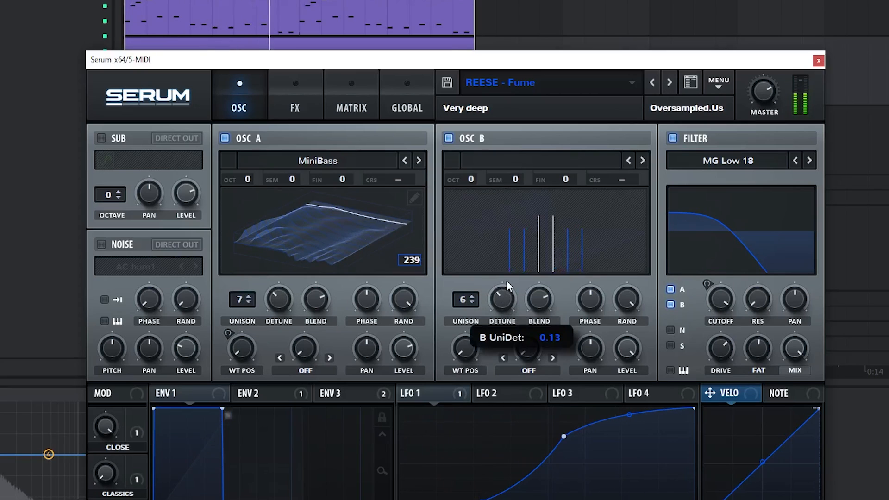
pyautogui.moveTo(465, 300); pyautogui.dragTo(466, 290)
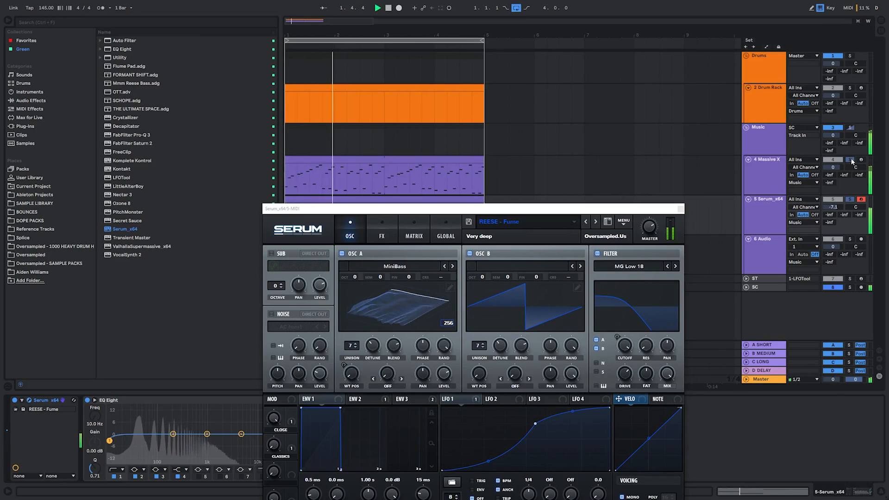
pyautogui.click(851, 160)
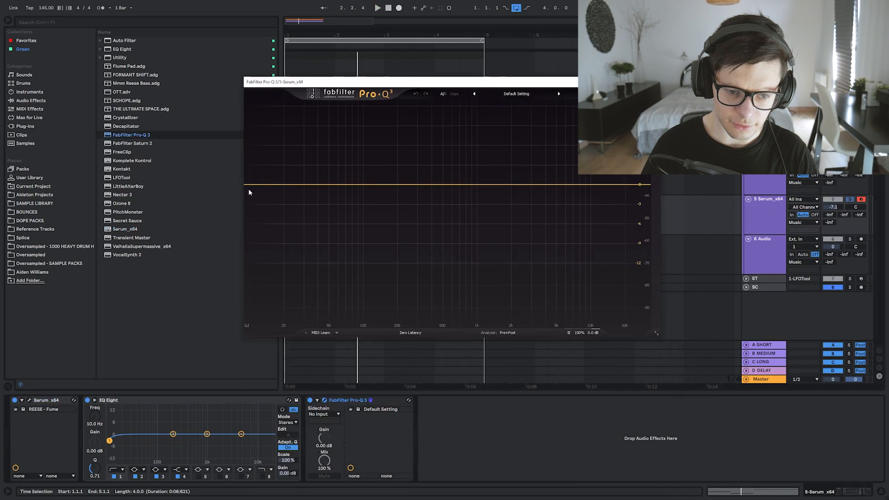
# Set the Pro-Q 3 low-cut band on the Serum bass to Side-only placement and raise its cutoff frequency.
pyautogui.rightClick(250, 185)
pyautogui.moveTo(287, 211)
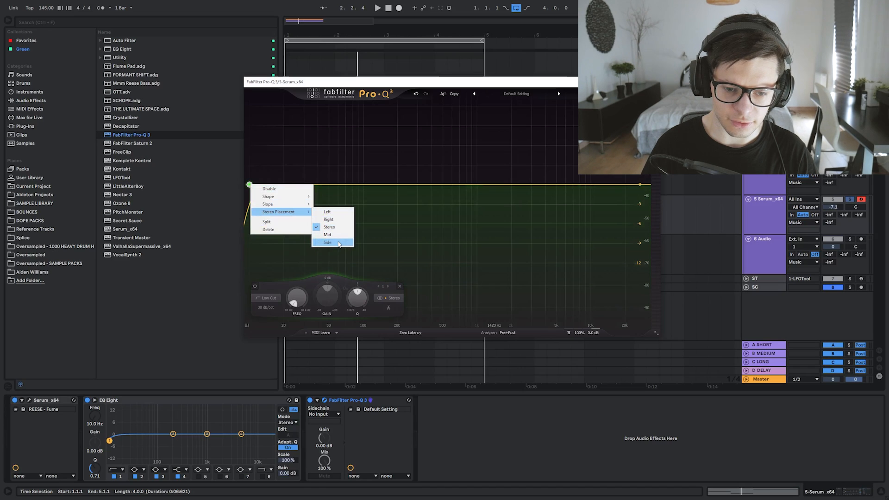
pyautogui.click(328, 242)
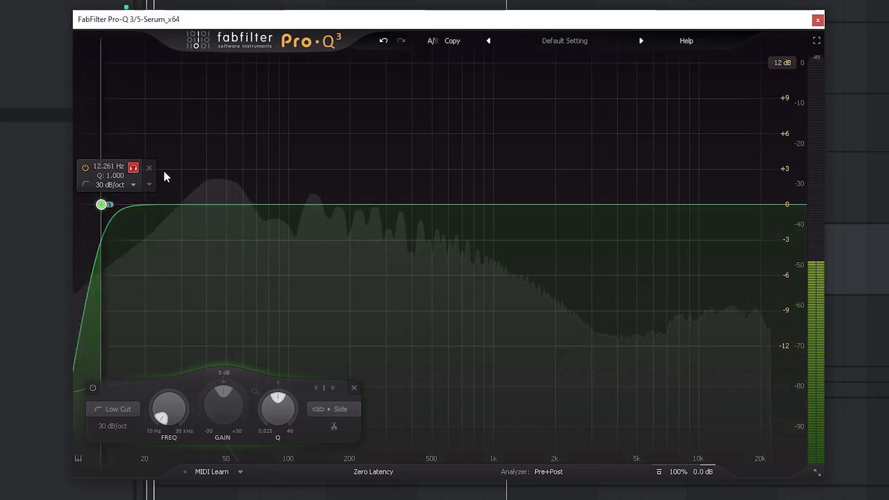
pyautogui.moveTo(165, 171); pyautogui.dragTo(389, 172)
pyautogui.click(818, 20)
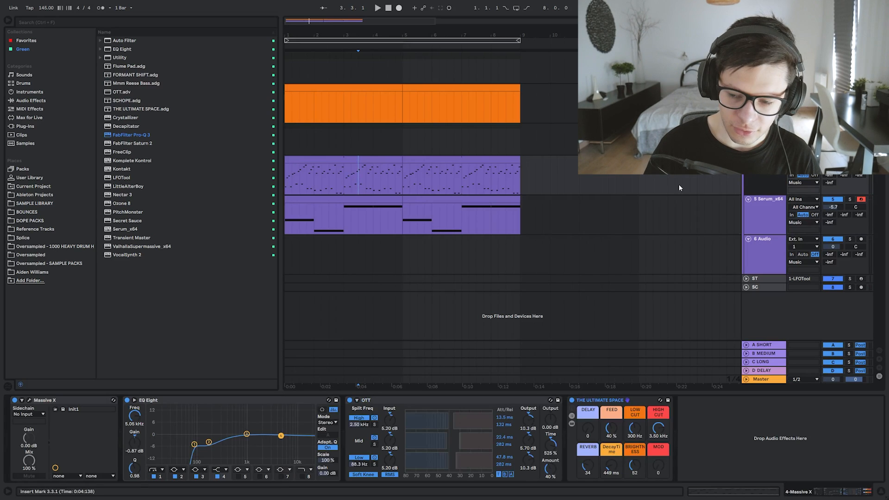
# Insert a new MIDI track below the Massive X melody track and load the Kontakt plug-in on it.
pyautogui.hotkey('ctrl', 'shift', 't')
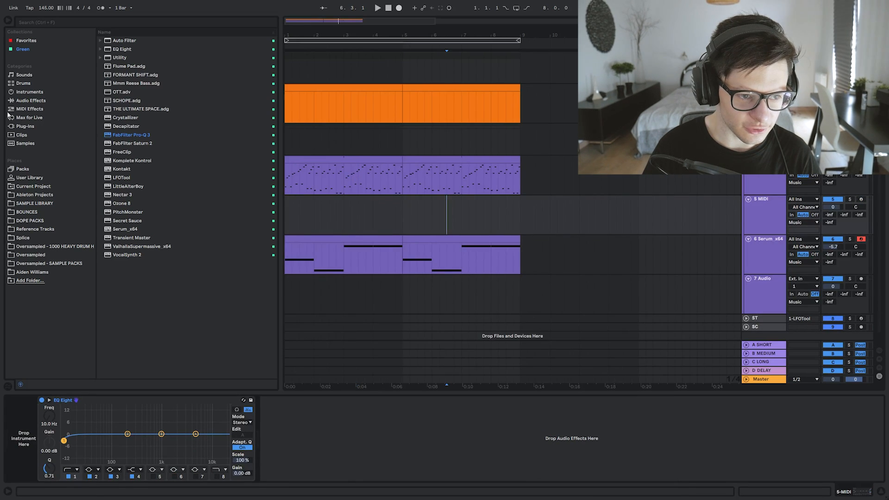
pyautogui.click(37, 119)
pyautogui.click(37, 126)
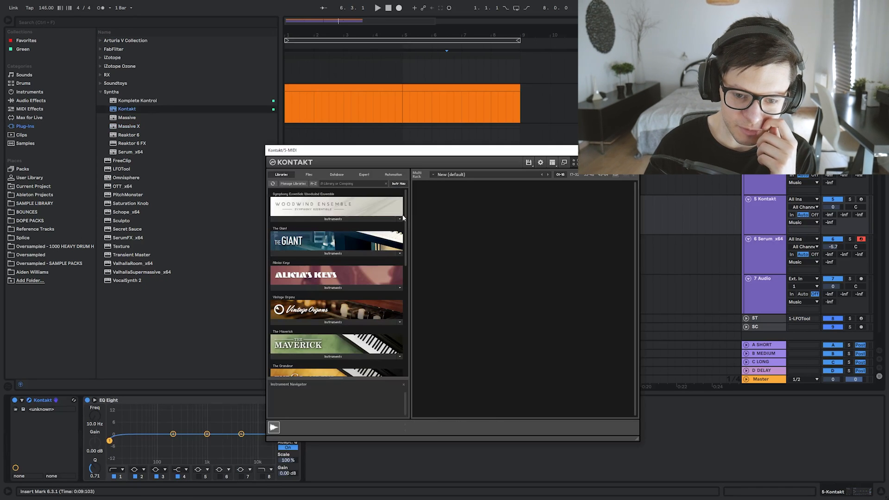
# Load the Analog Dreams instrument in Kontakt, choose the Datajack lead preset and advance to the following preset.
pyautogui.moveTo(404, 216); pyautogui.dragTo(403, 352)
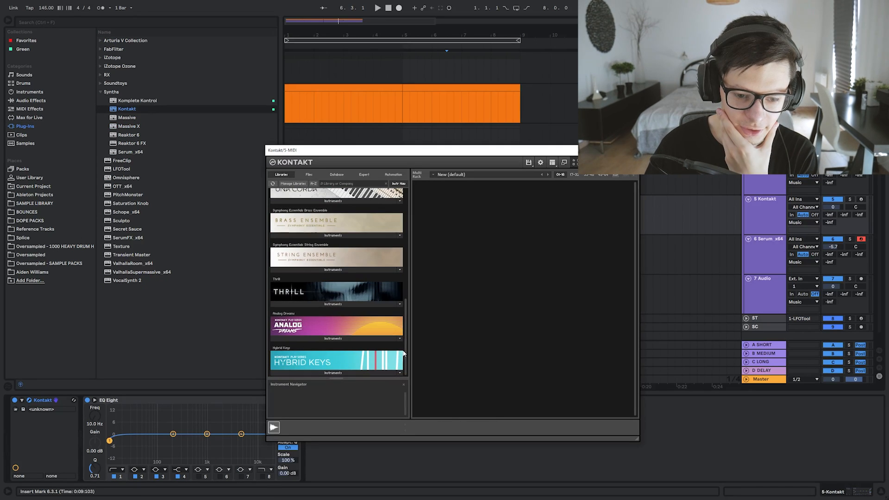
pyautogui.click(398, 338)
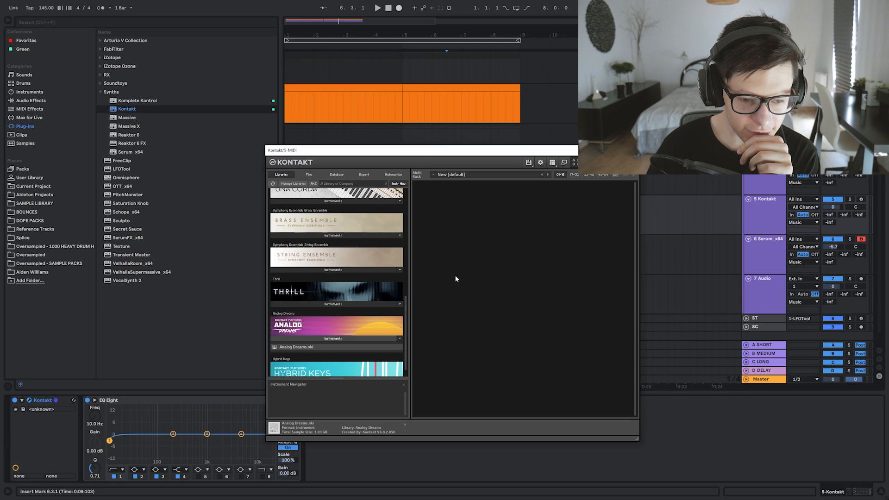
pyautogui.moveTo(443, 156); pyautogui.dragTo(246, 47)
pyautogui.click(236, 86)
pyautogui.moveTo(248, 107)
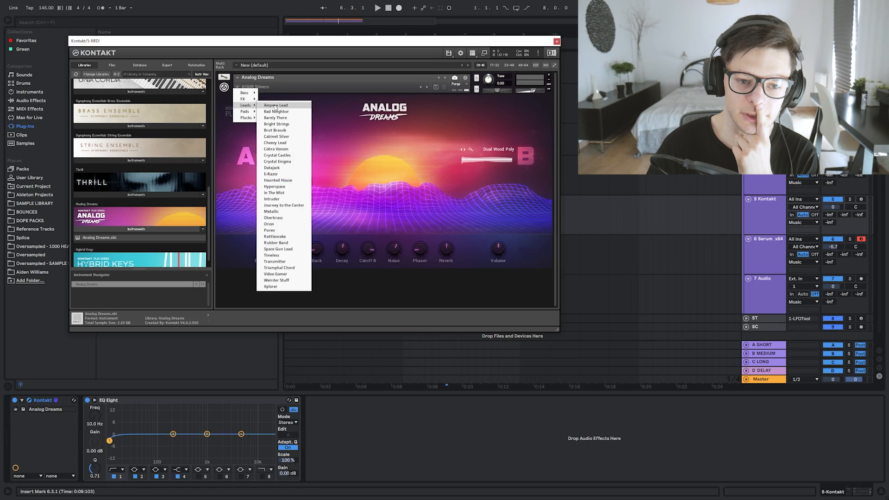
pyautogui.click(271, 167)
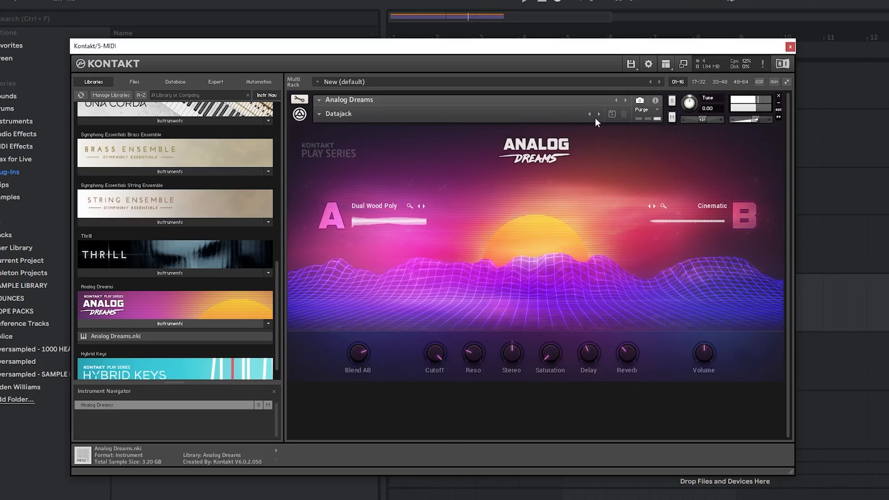
pyautogui.click(599, 114)
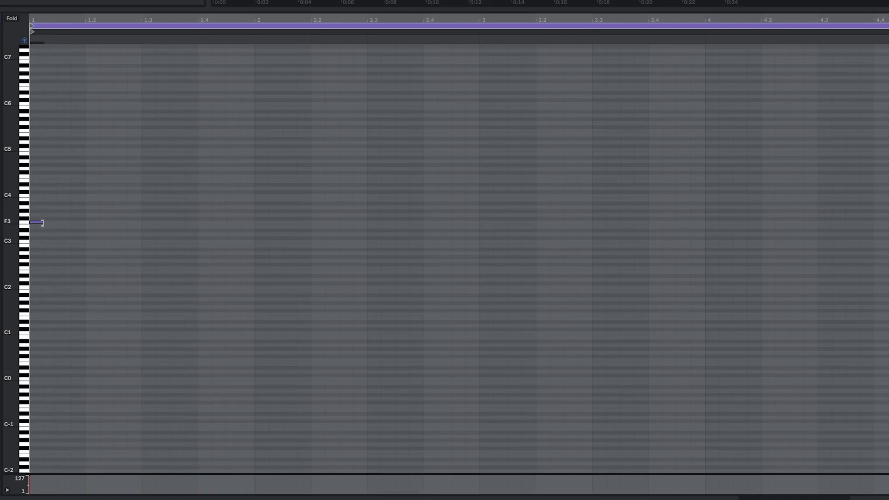
# Fill eight bars of the Kontakt track with a sustained F3 and raise the final A#2 note an octave to A#3.
pyautogui.moveTo(41, 222)
pyautogui.mouseDown()
pyautogui.moveTo(238, 216)
pyautogui.moveTo(491, 230)
pyautogui.mouseUp()
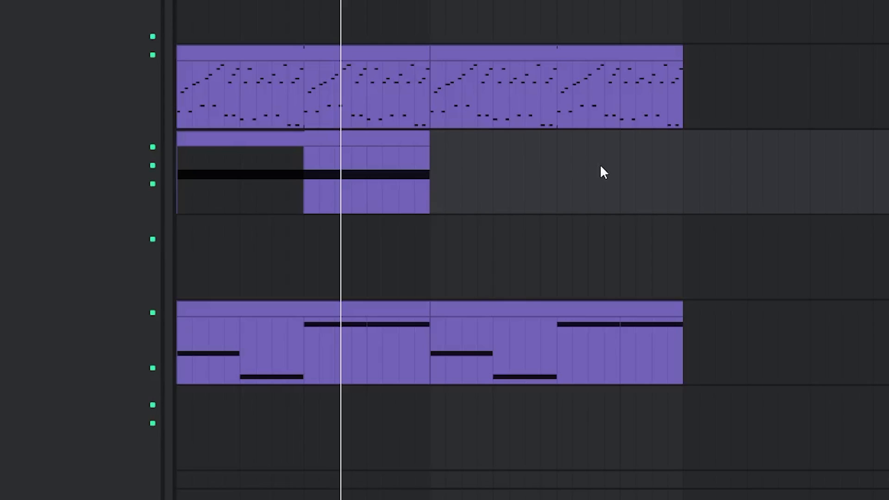
pyautogui.moveTo(431, 145); pyautogui.dragTo(661, 138)
pyautogui.moveTo(643, 240); pyautogui.dragTo(883, 239)
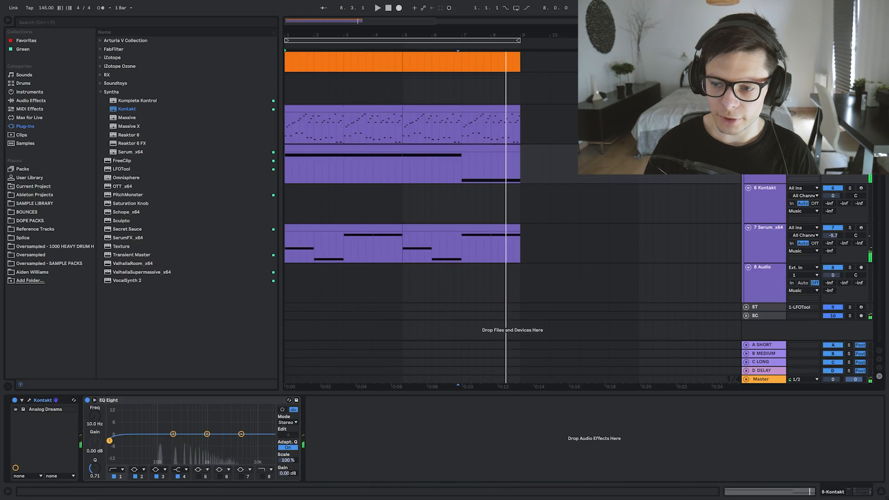
pyautogui.doubleClick(490, 154)
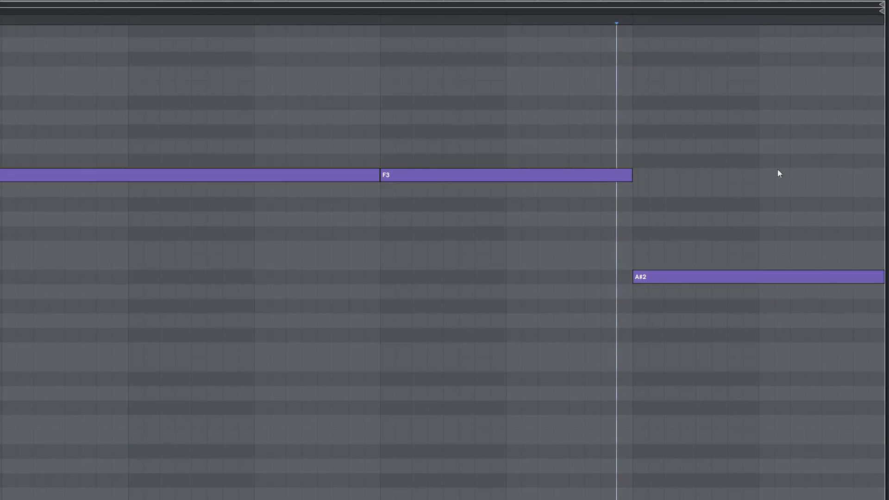
pyautogui.hotkey('shift', 'Up')
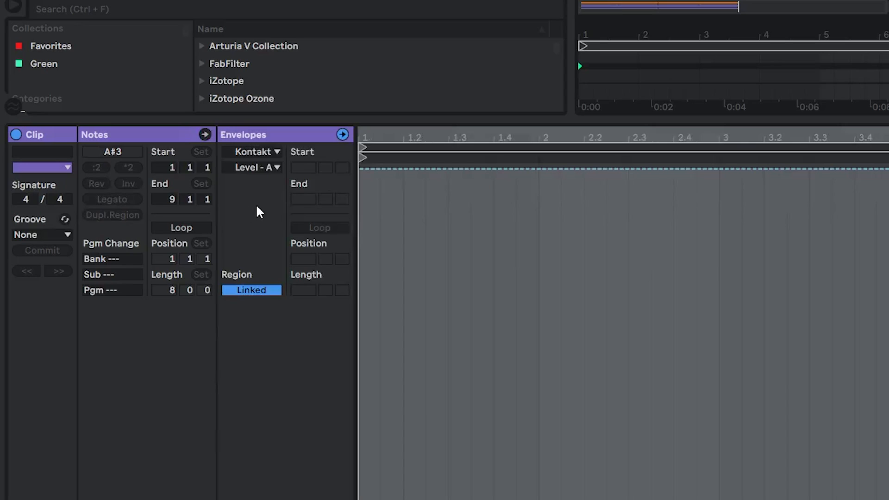
# Show the MIDI Ctrl Pitch Bend envelope of the Kontakt clip.
pyautogui.click(255, 151)
pyautogui.click(252, 165)
pyautogui.click(256, 168)
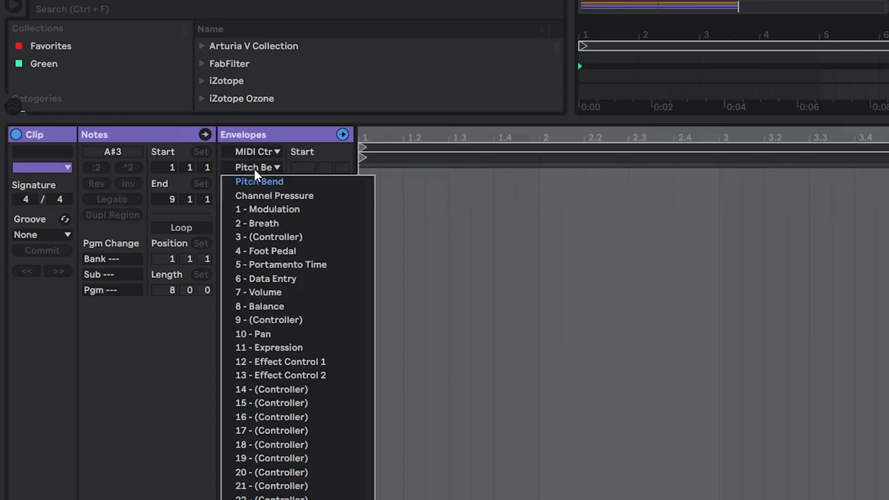
pyautogui.click(258, 181)
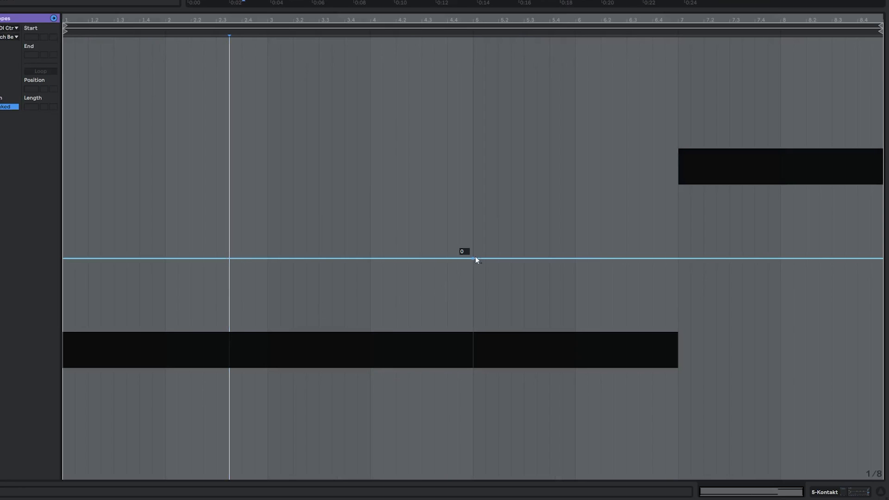
# Draw a pitch bend rising from beat 1.2 to a peak at bar 2 and falling back near beat 3.4, and play it.
pyautogui.click(476, 258)
pyautogui.click(86, 267)
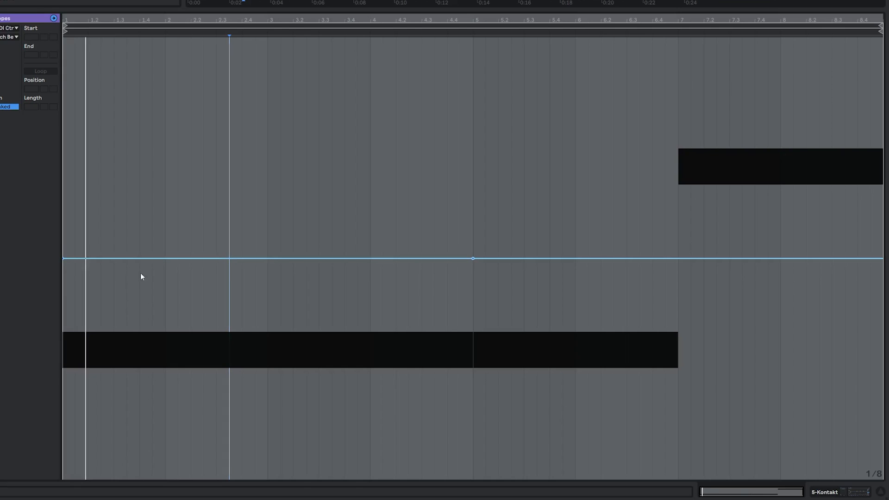
pyautogui.click(88, 258)
pyautogui.click(268, 259)
pyautogui.moveTo(165, 259); pyautogui.dragTo(166, 180)
pyautogui.moveTo(268, 258); pyautogui.dragTo(359, 257)
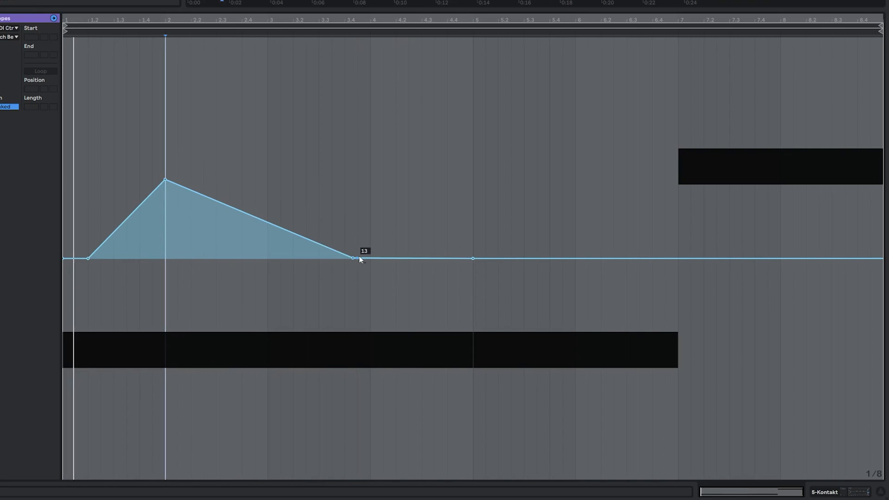
pyautogui.press('space')
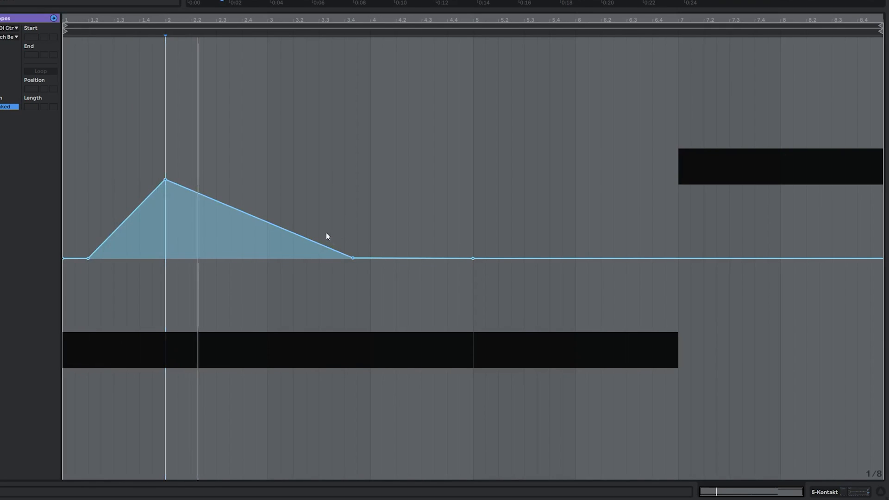
# Duplicate the pitch bend shape of bars 1 to 4 onto bars 5 to 8.
pyautogui.moveTo(473, 227); pyautogui.dragTo(62, 218)
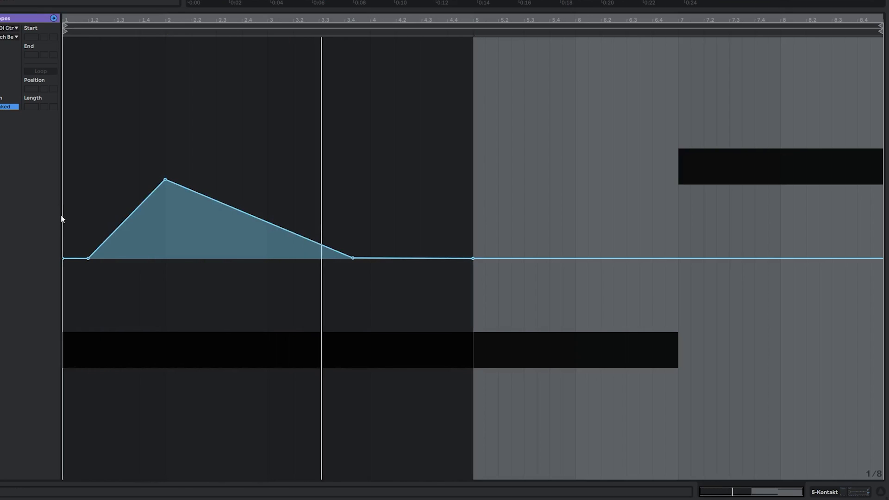
pyautogui.hotkey('ctrl', 'd')
pyautogui.click(477, 183)
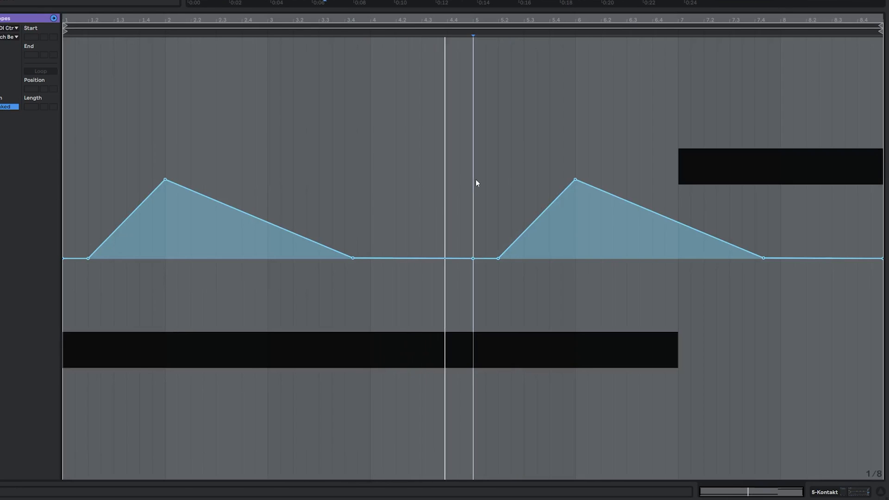
pyautogui.click(717, 160)
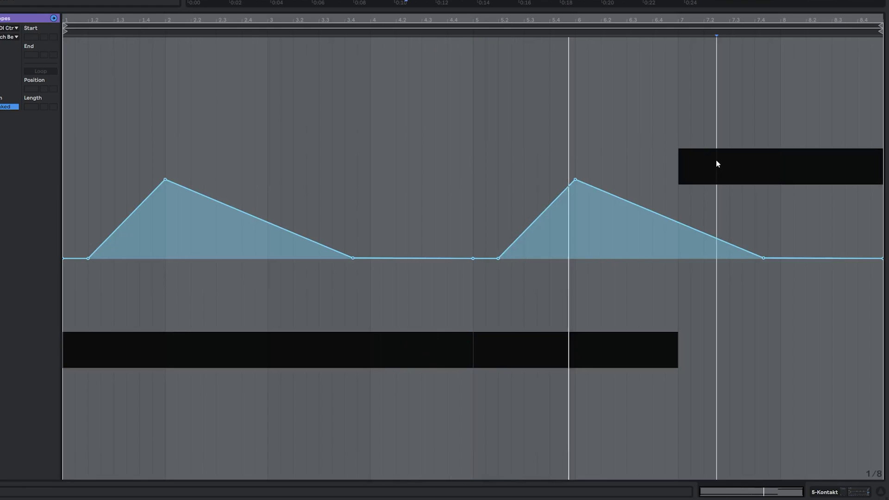
# Cut the second pitch bend off abruptly at bar 7 and duplicate bars 5 and 6 of the envelope onto bars 7 and 8.
pyautogui.click(679, 223)
pyautogui.moveTo(762, 258); pyautogui.dragTo(690, 258)
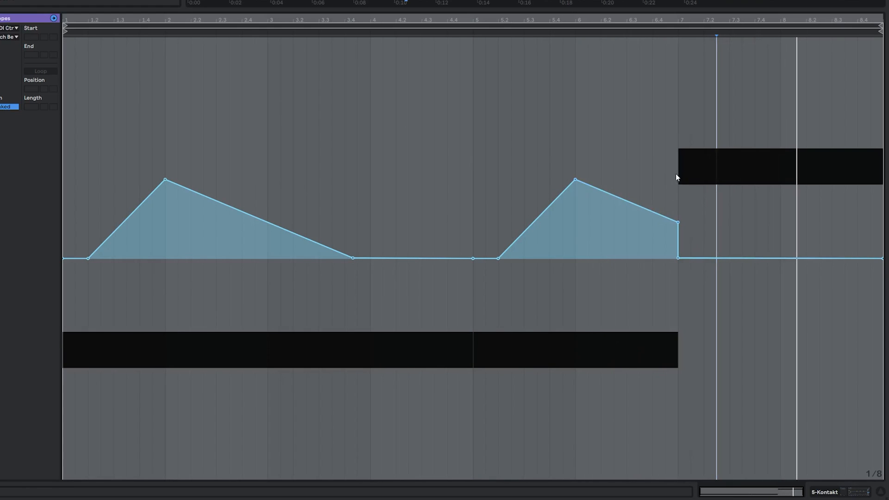
pyautogui.moveTo(677, 175); pyautogui.dragTo(474, 183)
pyautogui.hotkey('ctrl', 'd')
pyautogui.click(666, 148)
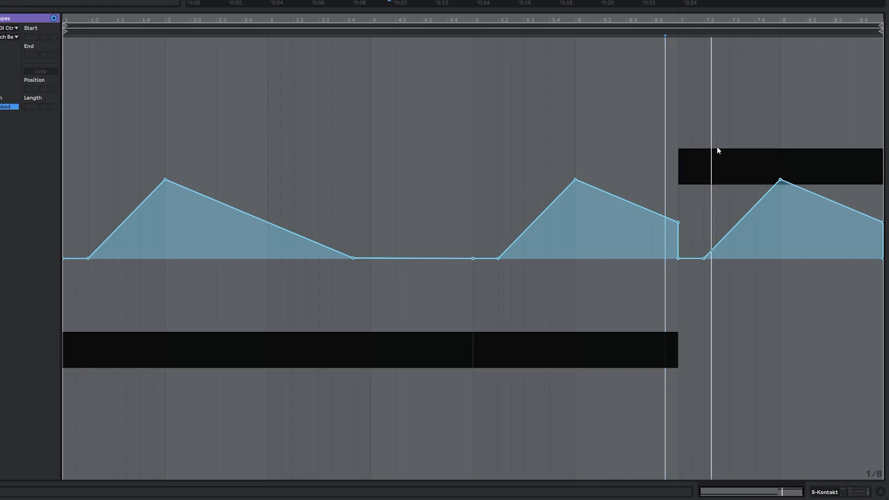
pyautogui.click(883, 223)
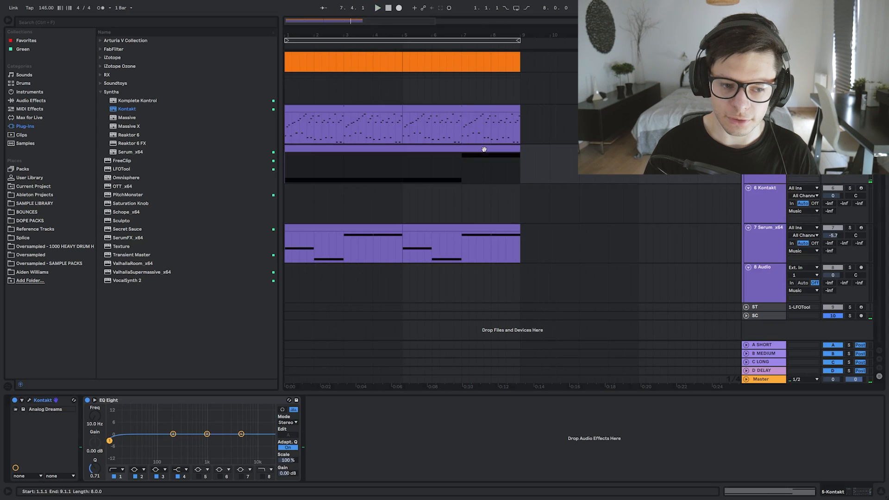
# Reopen the Kontakt instrument of the sustained lead and look at its Analog Dreams presets.
pyautogui.click(29, 400)
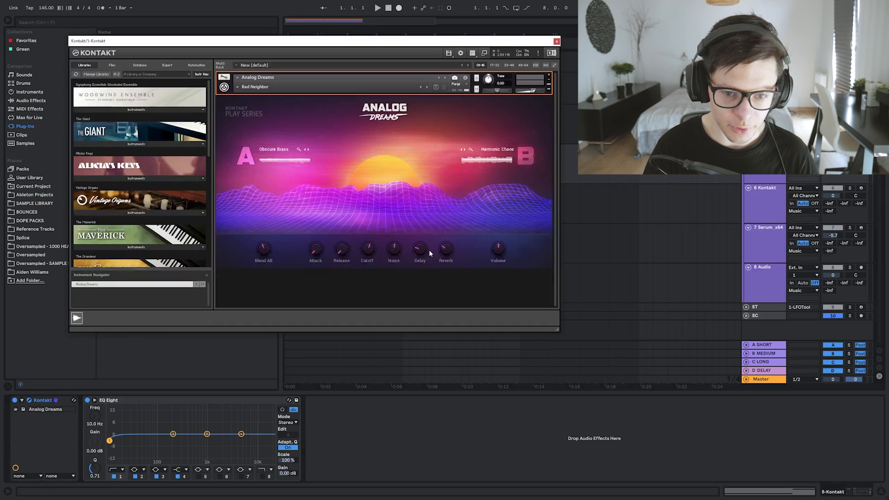
pyautogui.click(238, 88)
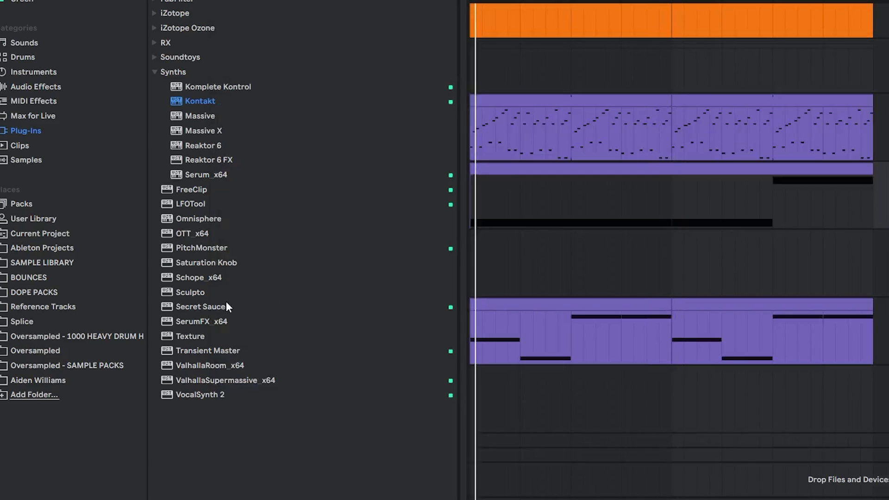
# Add Secret Sauce to the sustained Kontakt track and audition its MAGIC, SAVE ME and STARLIGHT presets.
pyautogui.doubleClick(223, 306)
pyautogui.click(407, 84)
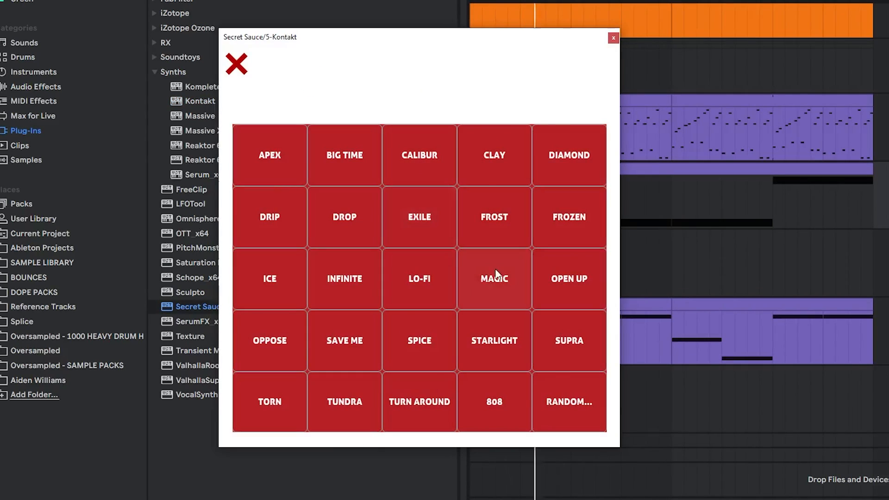
pyautogui.click(496, 273)
pyautogui.click(417, 85)
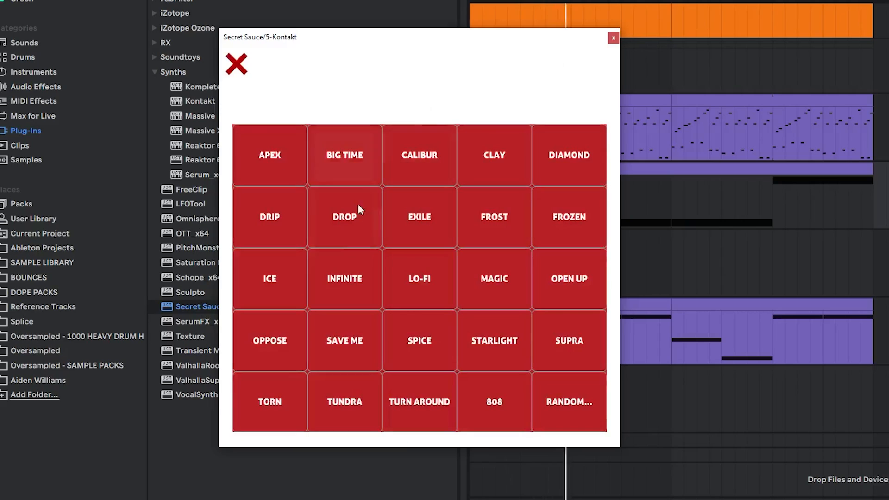
pyautogui.click(354, 343)
pyautogui.click(416, 81)
pyautogui.click(486, 347)
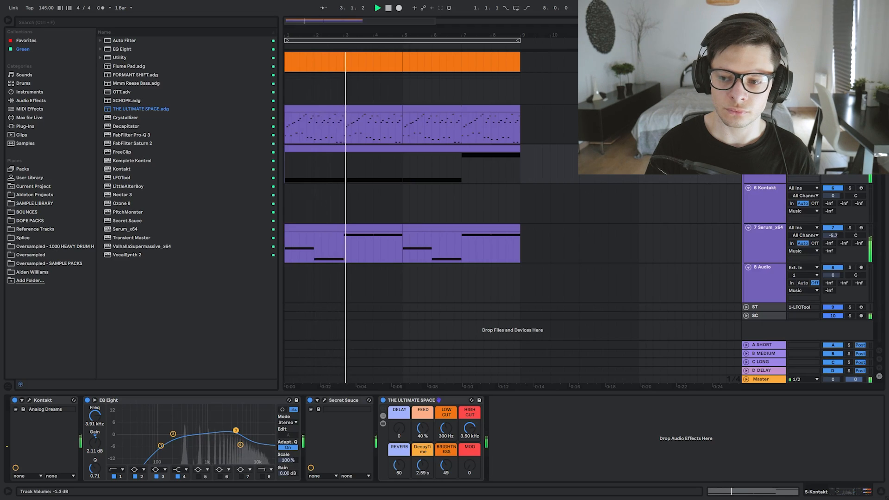
pyautogui.click(325, 400)
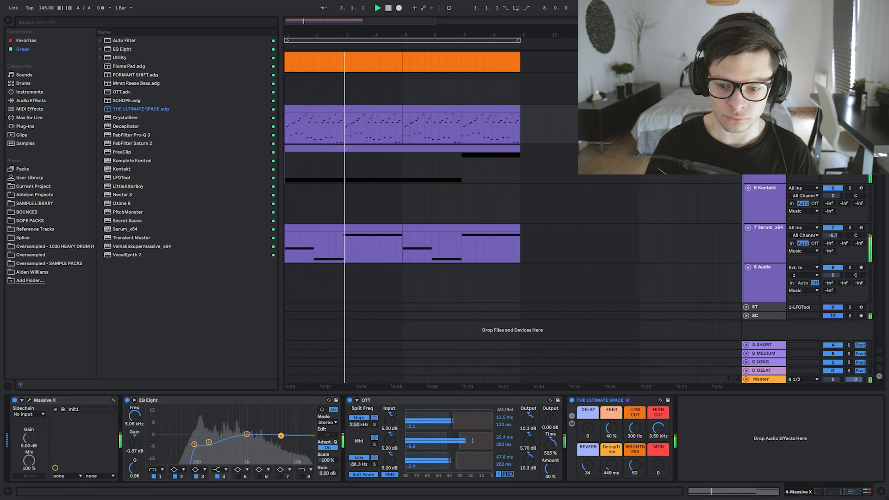
# Move the third note of the second Kontakt track's clip down to A#4 at the start of bar 3.
pyautogui.click(536, 166)
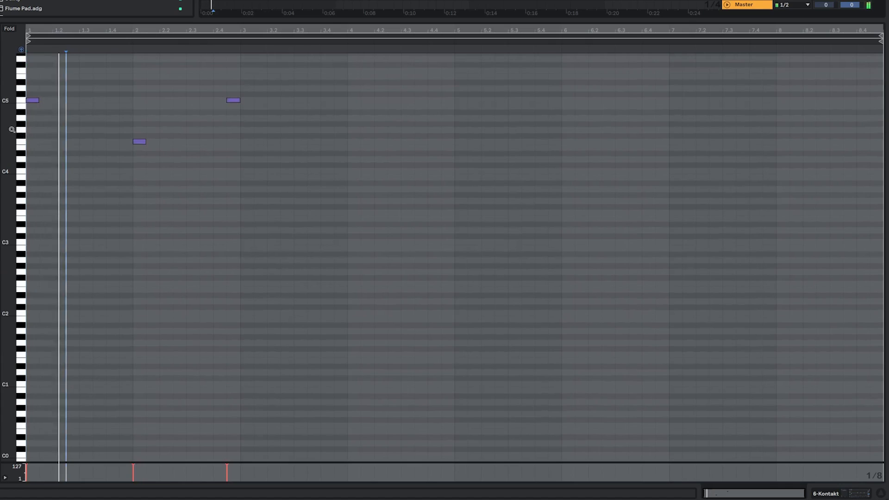
pyautogui.moveTo(12, 130); pyautogui.dragTo(24, 130)
pyautogui.scroll(3, 159, 190)
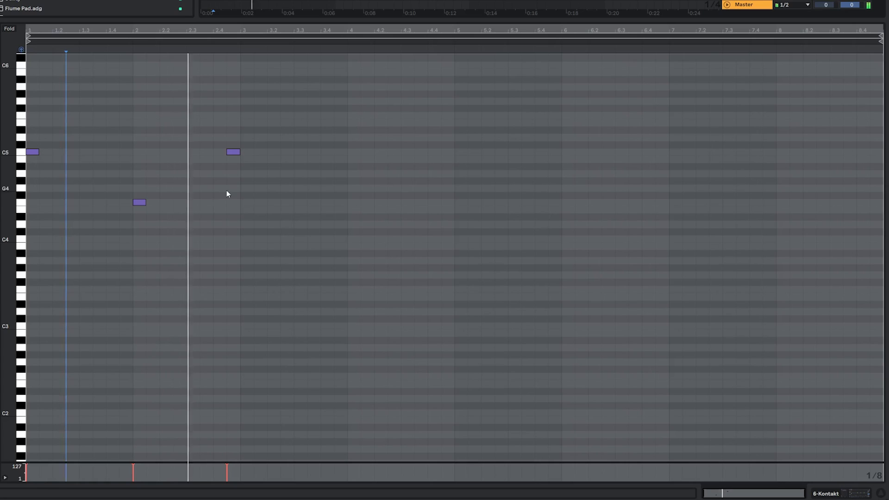
pyautogui.moveTo(234, 153); pyautogui.dragTo(249, 170)
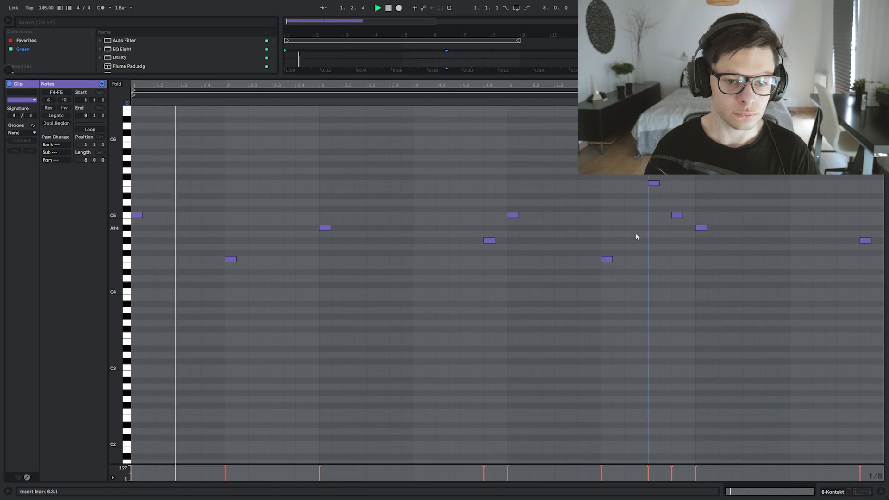
pyautogui.hotkey('shift', 'Tab')
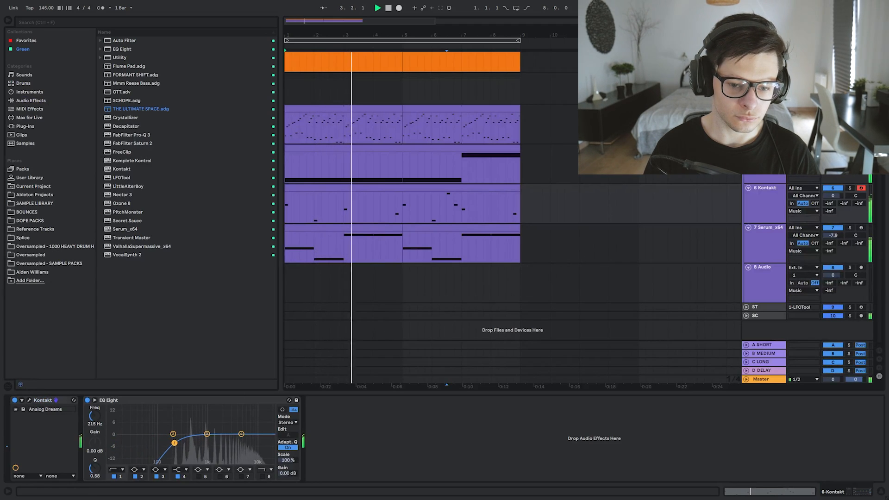
# Copy Secret Sauce from the first Kontakt track to the second one and raise its OVERALL amount.
pyautogui.click(574, 164)
pyautogui.moveTo(354, 400); pyautogui.dragTo(370, 208)
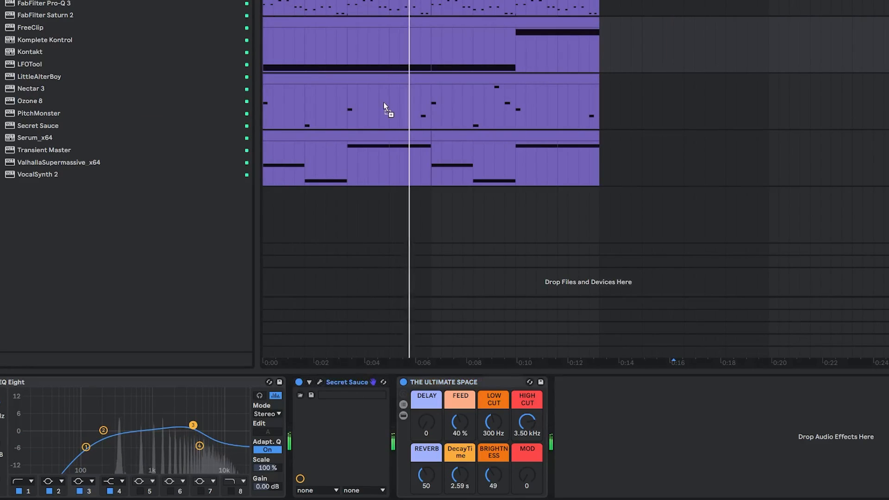
pyautogui.moveTo(384, 107); pyautogui.dragTo(396, 109)
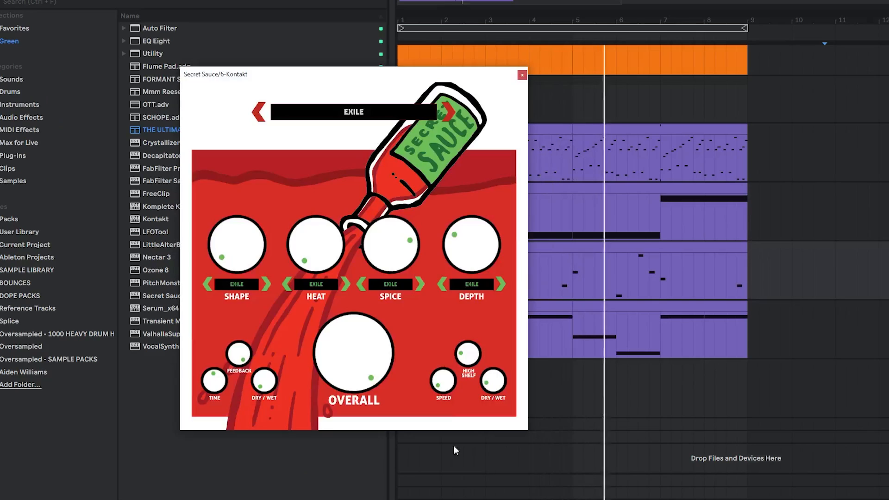
pyautogui.moveTo(363, 357); pyautogui.dragTo(364, 340)
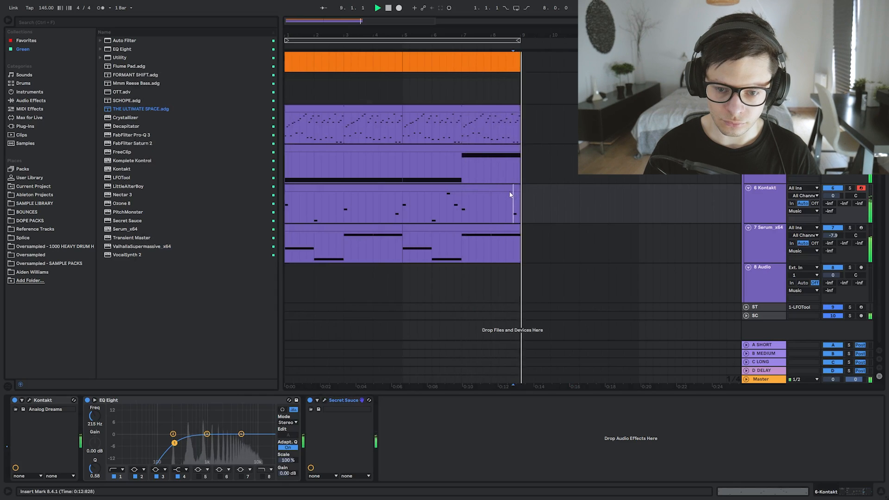
# Delete the second Kontakt and Serum bass clips from bars 1 to 8 and select the first Kontakt track's clip there.
pyautogui.doubleClick(736, 248)
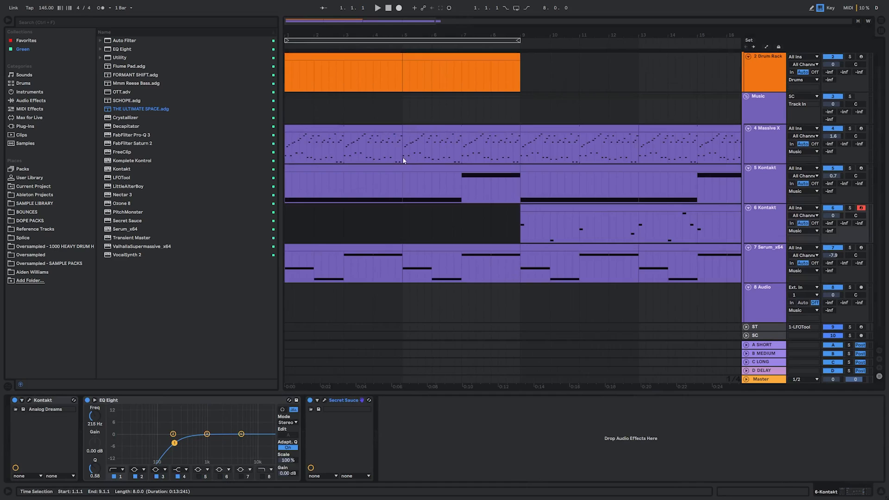
pyautogui.click(394, 246)
pyautogui.keyDown('shift'); pyautogui.click(411, 247); pyautogui.keyUp('shift')
pyautogui.press('Delete')
pyautogui.click(418, 169)
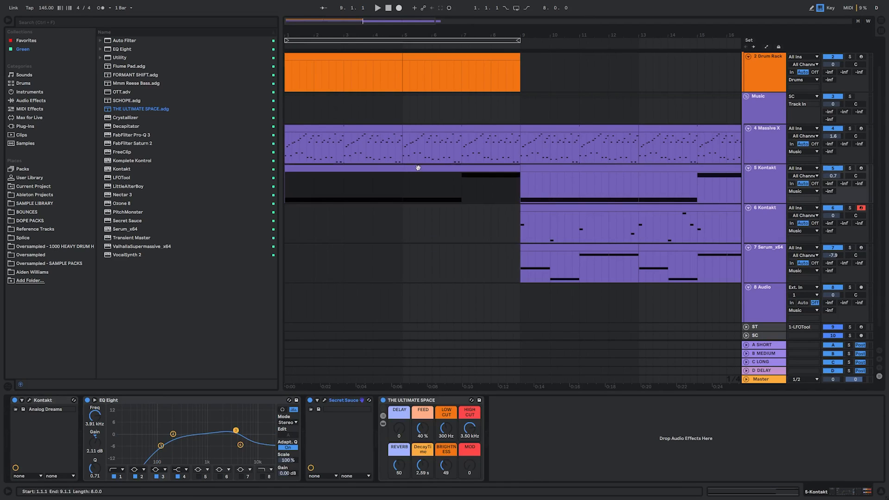
# Duplicate the Massive X track, and delete the upper copy's clips and the first Kontakt clip from bars 1 to 8.
pyautogui.click(766, 145)
pyautogui.hotkey('ctrl', 'd')
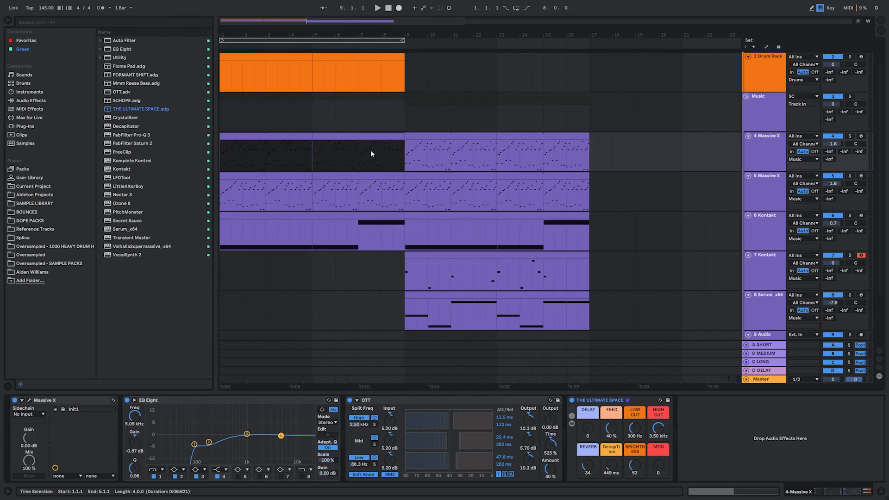
pyautogui.press('Delete')
pyautogui.click(391, 216)
pyautogui.press('Delete')
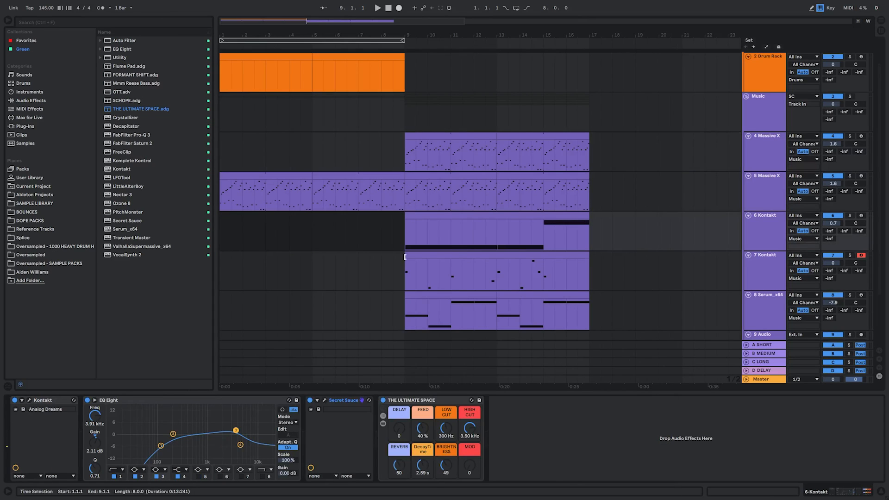
# Duplicate the second Kontakt and Serum bass clips to bars 17 to 24, and delete their originals from bars 9 to 16.
pyautogui.click(452, 257)
pyautogui.scroll(-3, 442, 258)
pyautogui.keyDown('shift'); pyautogui.click(337, 293); pyautogui.keyUp('shift')
pyautogui.hotkey('ctrl', 'd')
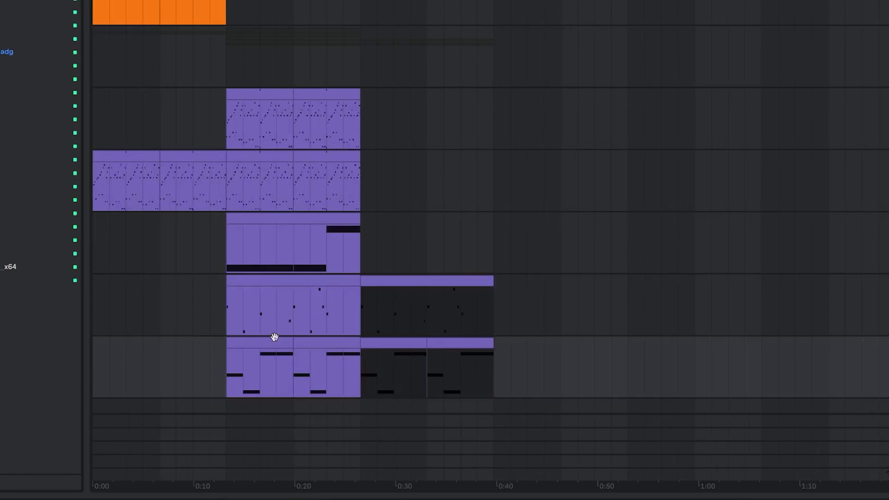
pyautogui.click(307, 341)
pyautogui.keyDown('shift'); pyautogui.click(326, 278); pyautogui.keyUp('shift')
pyautogui.press('Delete')
pyautogui.click(362, 257)
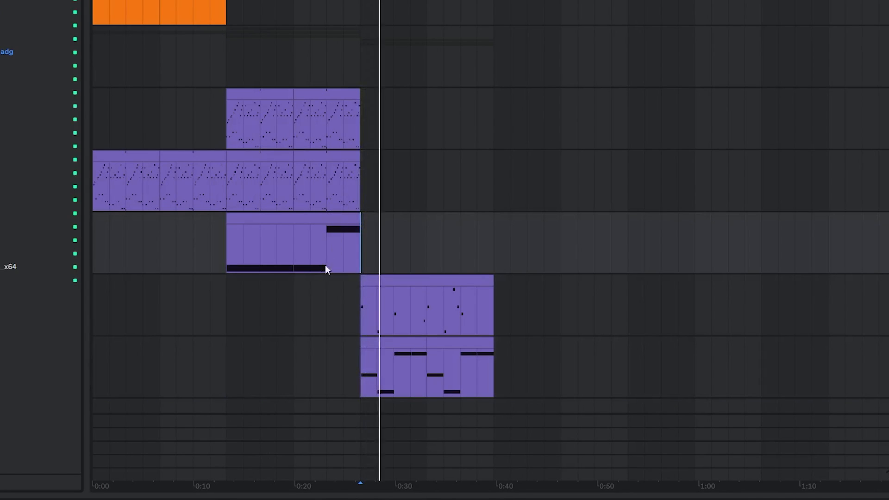
# Undo the last deletion and duplicate the Massive X and first Kontakt clips from bars 9 to 16 into bars 17 to 24.
pyautogui.hotkey('ctrl', 'z')
pyautogui.click(314, 296)
pyautogui.moveTo(314, 300); pyautogui.dragTo(264, 148)
pyautogui.keyDown('shift'); pyautogui.click(308, 95); pyautogui.keyUp('shift')
pyautogui.hotkey('ctrl', 'd')
pyautogui.moveTo(393, 123)
pyautogui.mouseDown()
pyautogui.moveTo(362, 144)
pyautogui.moveTo(369, 131)
pyautogui.moveTo(397, 132)
pyautogui.mouseUp()
pyautogui.click(336, 137)
pyautogui.moveTo(333, 139); pyautogui.dragTo(473, 95)
# Load the April Dawn preset in the Massive X on track 5.
pyautogui.click(297, 194)
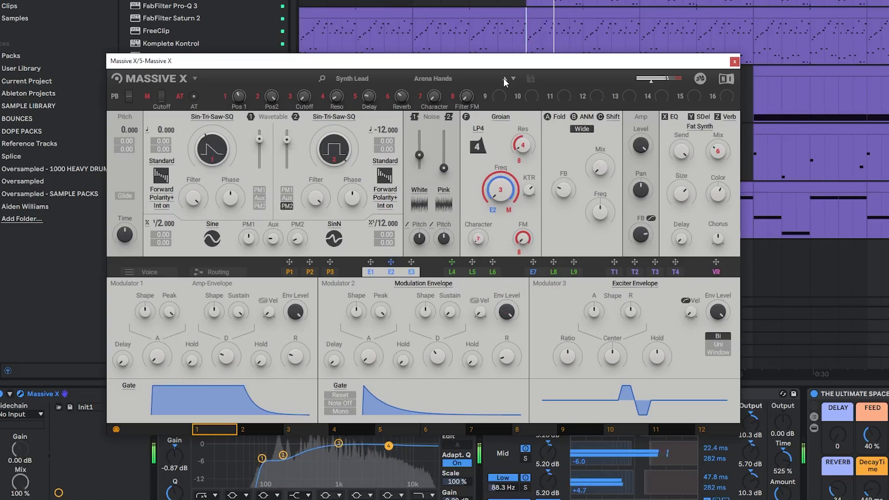
pyautogui.click(505, 78)
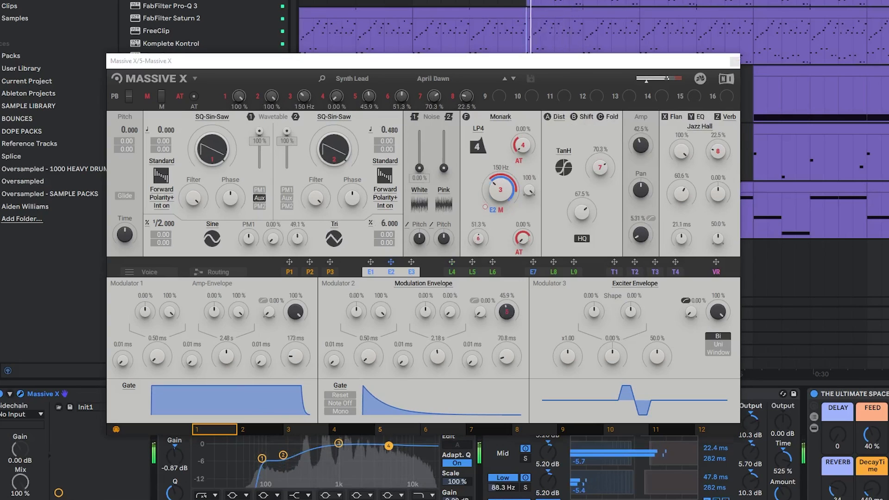
pyautogui.click(735, 62)
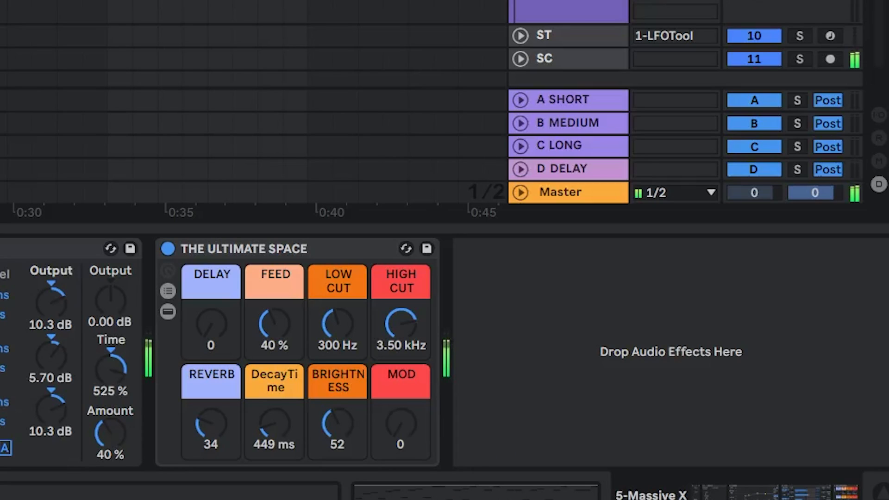
# Add Utility after THE ULTIMATE SPACE on track 5 and automate its gain in a new lane, lowering the point at bar 9.
pyautogui.press('Return')
pyautogui.rightClick(586, 341)
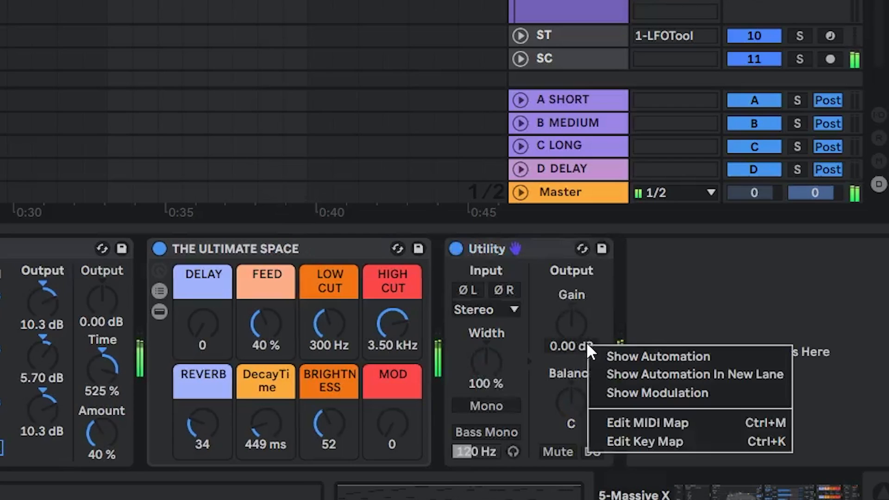
pyautogui.click(639, 371)
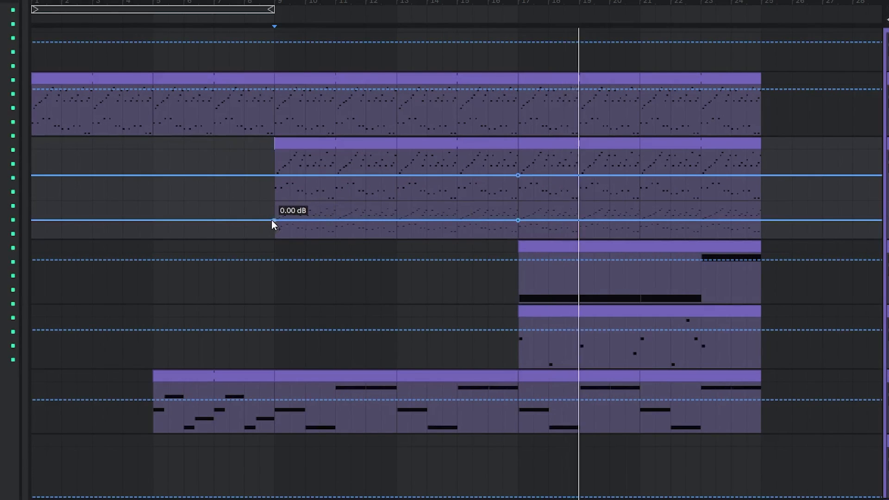
pyautogui.moveTo(272, 224); pyautogui.dragTo(423, 278)
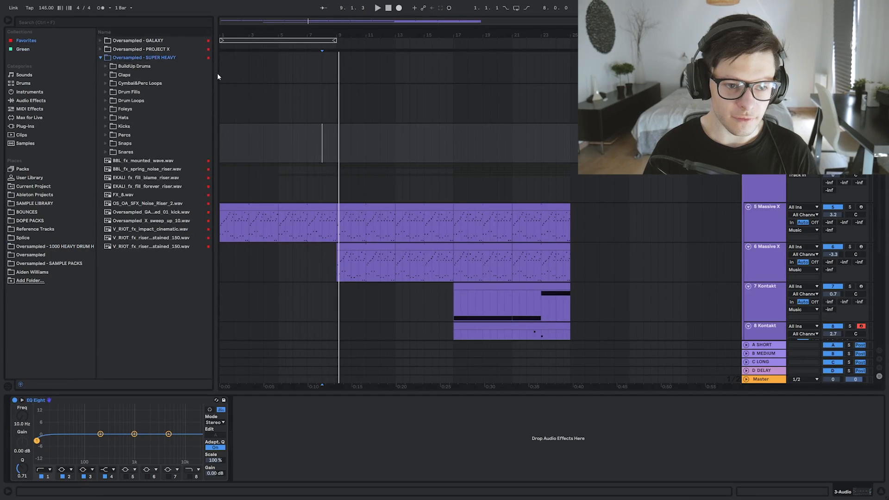
# Open the BuildUp Drums folder of the SUPER HEAVY pack and set the project tempo to 150 BPM.
pyautogui.click(132, 92)
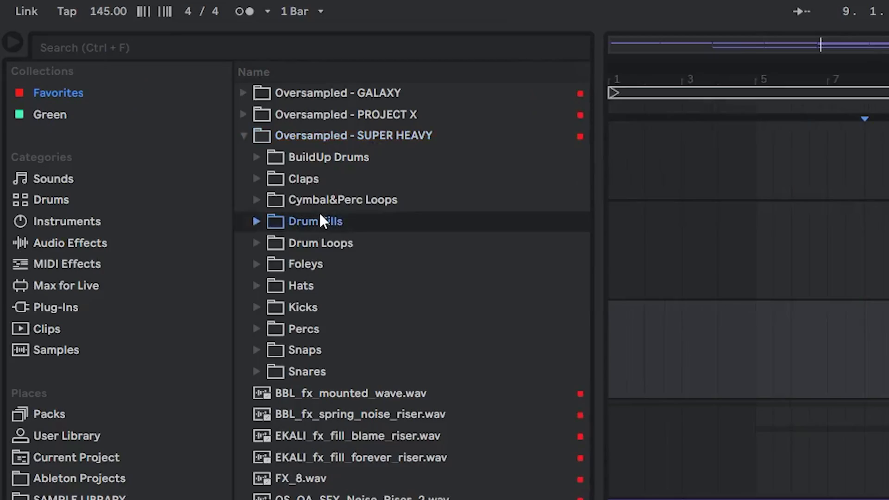
pyautogui.doubleClick(336, 160)
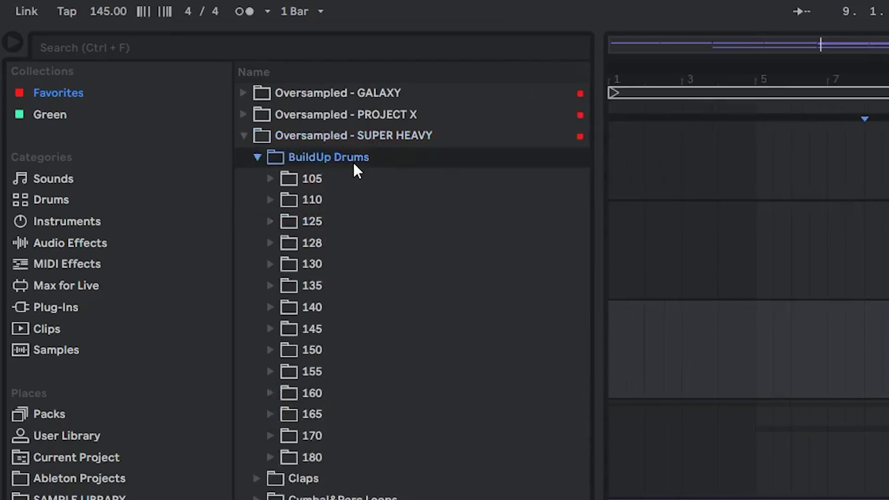
pyautogui.click(104, 19)
pyautogui.press('Up')
pyautogui.press('Up')
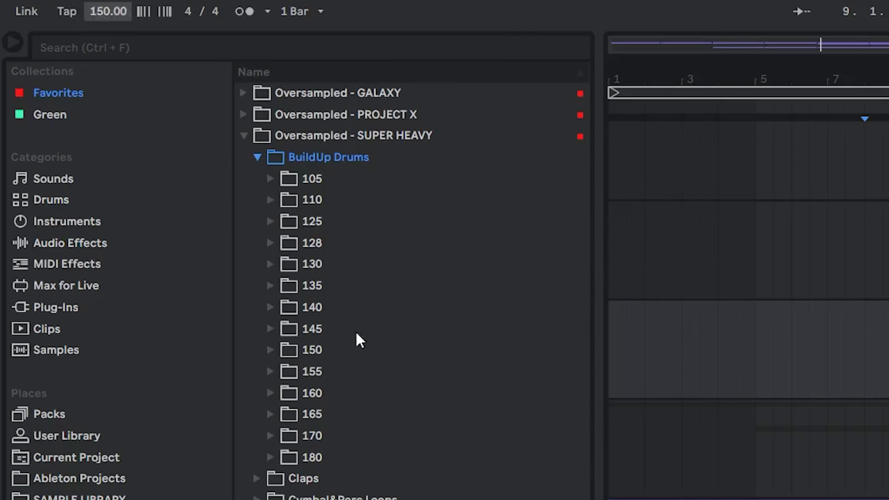
# Audition buildup drum loops 21, 44, 46 and 62 in the 150 folder.
pyautogui.doubleClick(329, 351)
pyautogui.moveTo(582, 355); pyautogui.dragTo(585, 461)
pyautogui.click(512, 246)
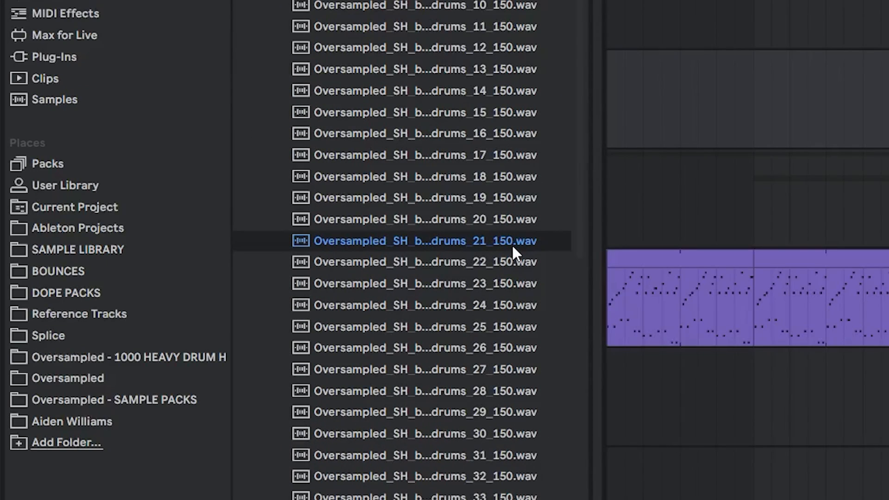
pyautogui.click(431, 351)
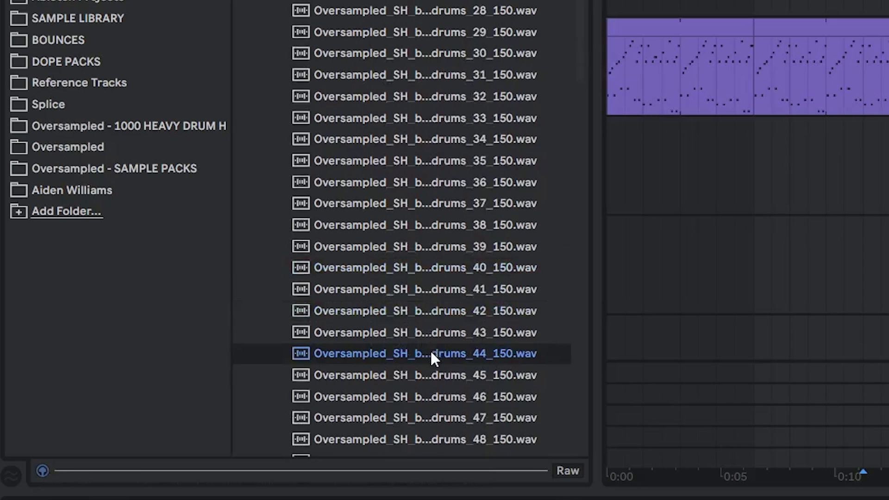
pyautogui.scroll(-2, 432, 347)
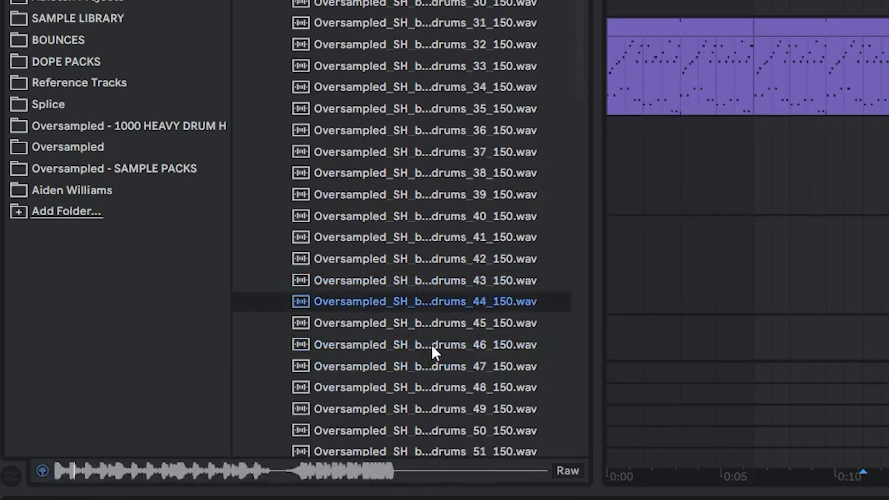
pyautogui.click(432, 344)
pyautogui.scroll(-1, 430, 344)
pyautogui.scroll(-5, 433, 351)
pyautogui.click(453, 318)
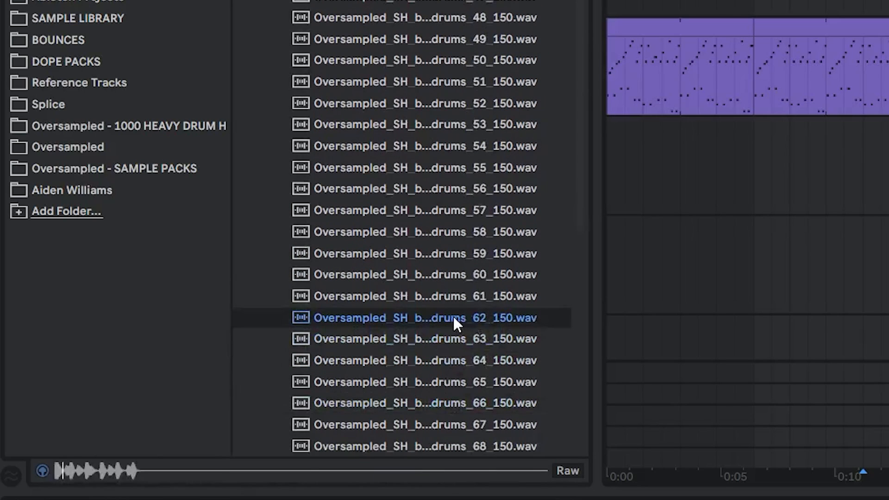
# Try Oversampled_SH_buildup_drums_62_150 on the audio track below the Drum Rack from bar 17.
pyautogui.moveTo(453, 318); pyautogui.dragTo(481, 142)
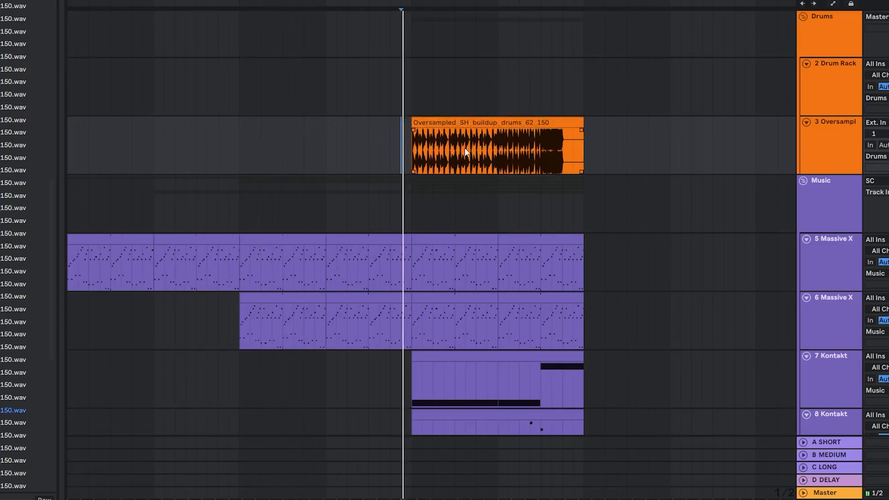
pyautogui.scroll(4, 465, 149)
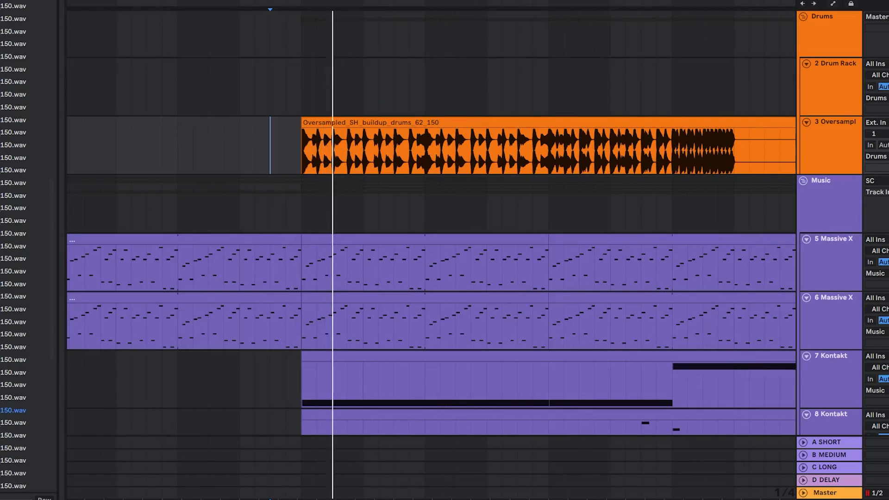
pyautogui.scroll(-3, 473, 155)
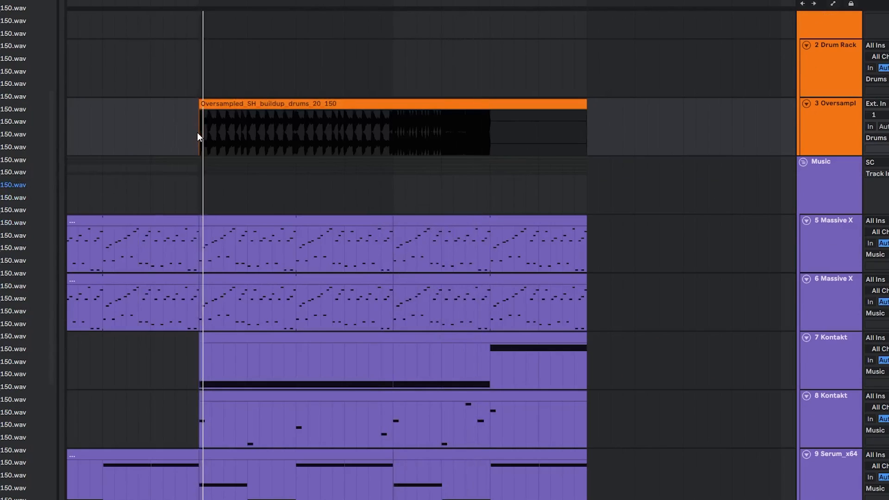
# Change the warp mode of the Oversampled_SH_buildup_drums_20_150 clip.
pyautogui.click(463, 129)
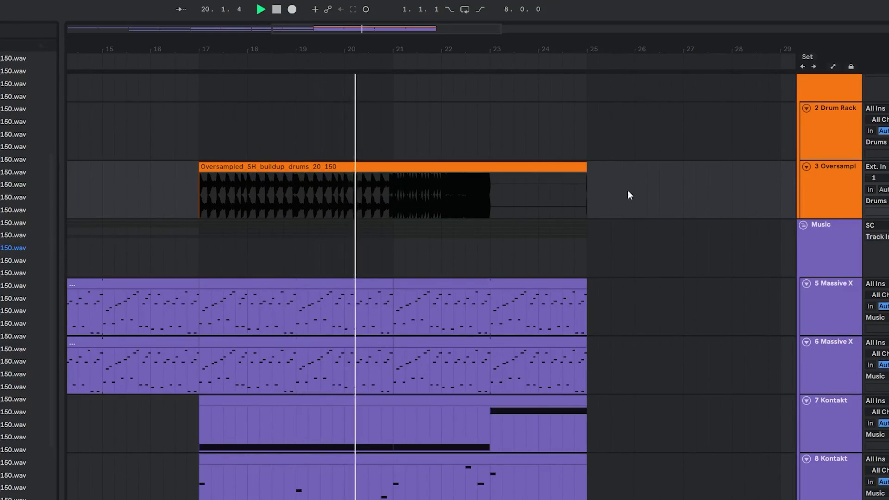
pyautogui.doubleClick(466, 193)
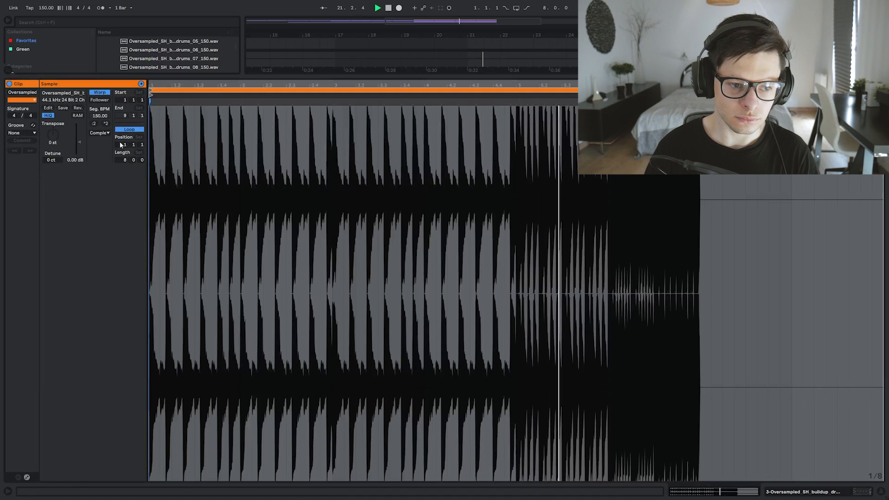
pyautogui.click(101, 134)
pyautogui.click(95, 155)
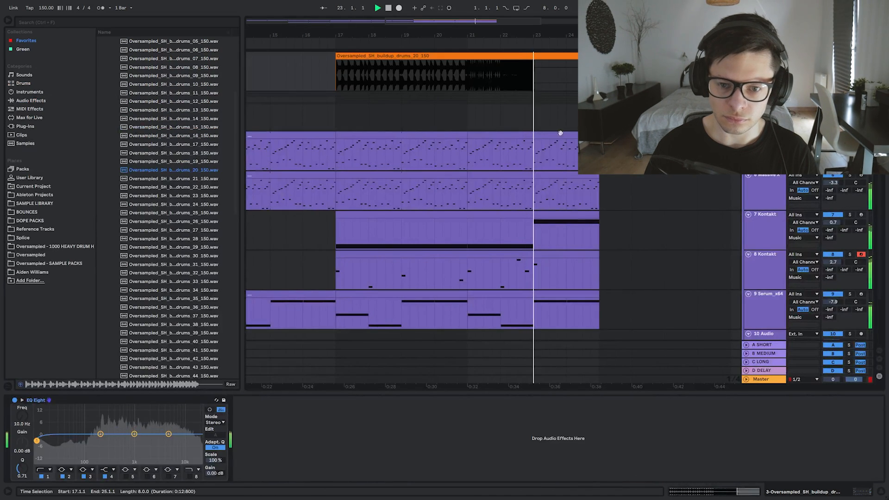
# Place Oversampled_SH_drum_fill_16_140 on the audio track below the buildup drums at 24.3 and play it back.
pyautogui.moveTo(560, 133); pyautogui.dragTo(541, 158)
pyautogui.click(579, 90)
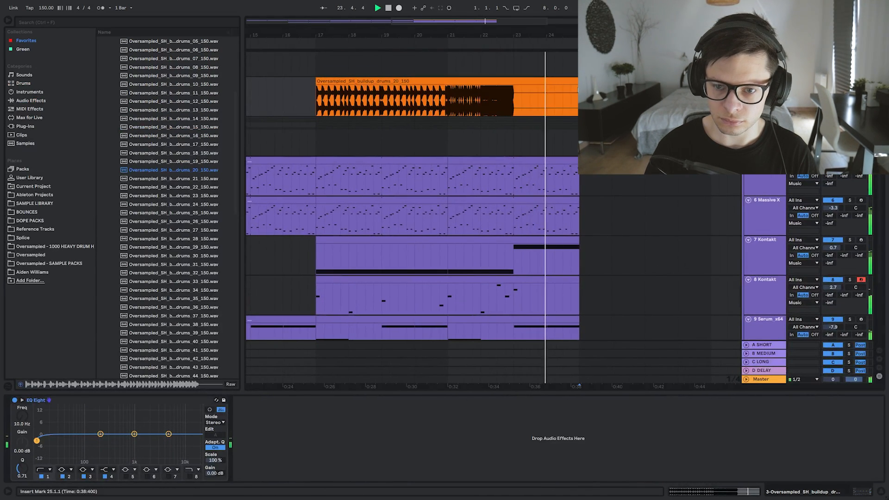
pyautogui.moveTo(598, 118); pyautogui.dragTo(612, 165)
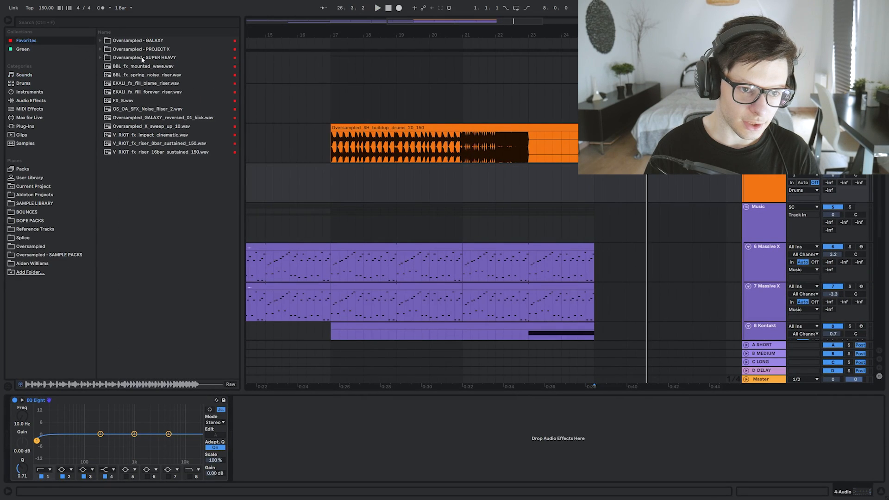
pyautogui.doubleClick(164, 58)
pyautogui.doubleClick(131, 92)
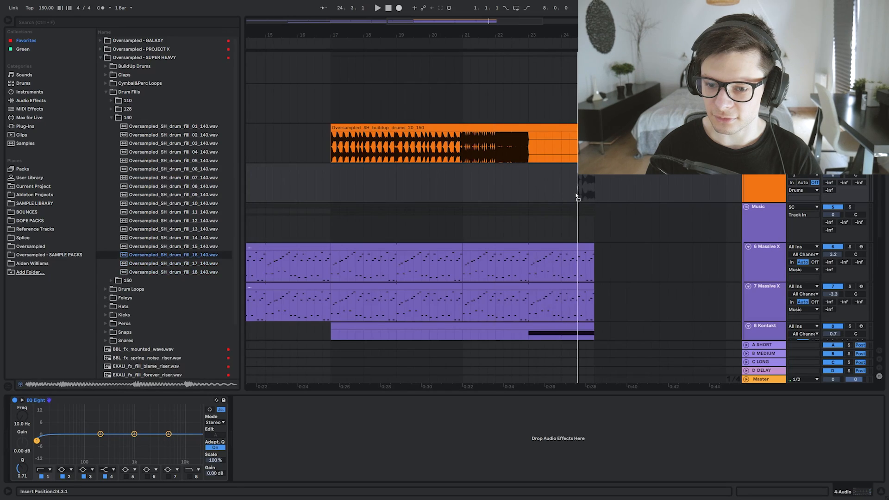
pyautogui.moveTo(577, 193); pyautogui.dragTo(577, 187)
pyautogui.scroll(5, 577, 187)
pyautogui.click(515, 186)
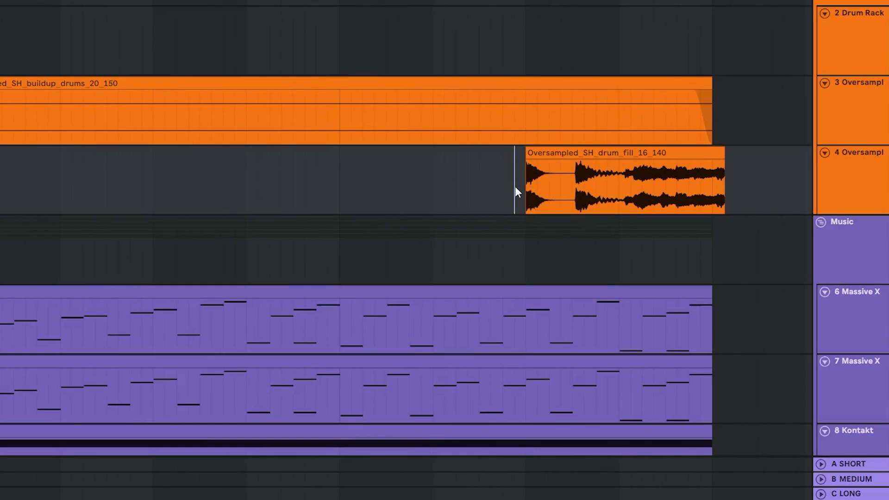
pyautogui.press('space')
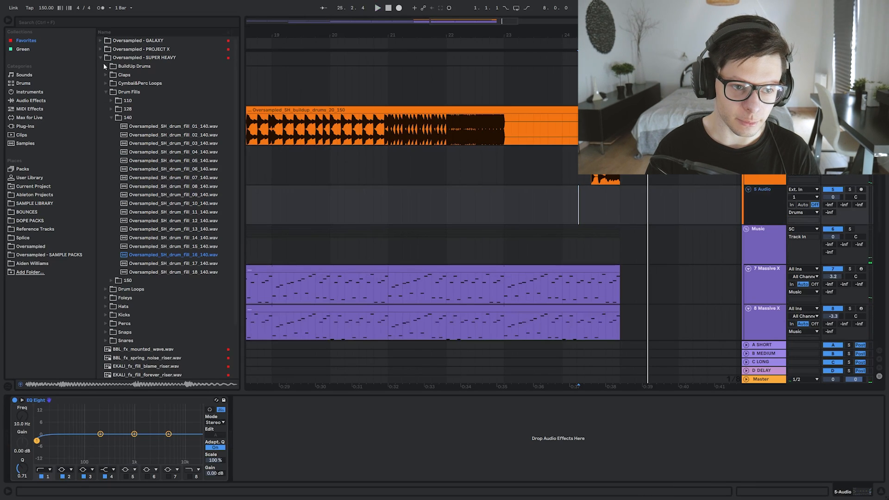
# Place Oversampled_GALAXY_reversed_01_kick on the audio track below the drum fill at the last beat of bar 24.
pyautogui.click(103, 60)
pyautogui.moveTo(176, 119); pyautogui.dragTo(583, 209)
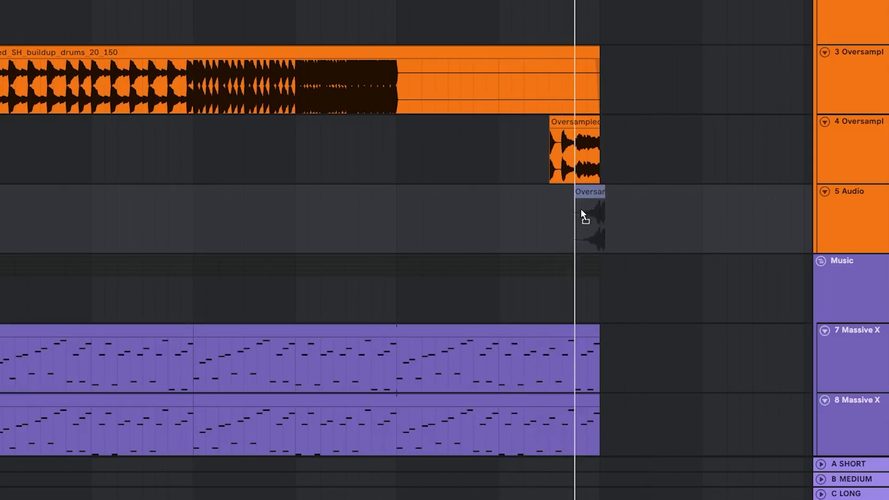
pyautogui.scroll(5, 584, 209)
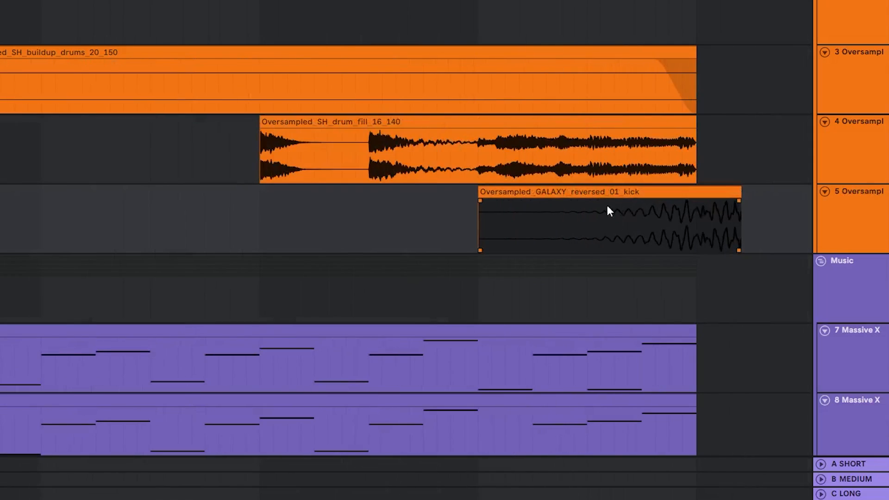
pyautogui.press('space')
# Add Oversampled_X_sweep_up_10 on the audio track below the reversed kick from bar 17.
pyautogui.moveTo(40, 71); pyautogui.dragTo(399, 273)
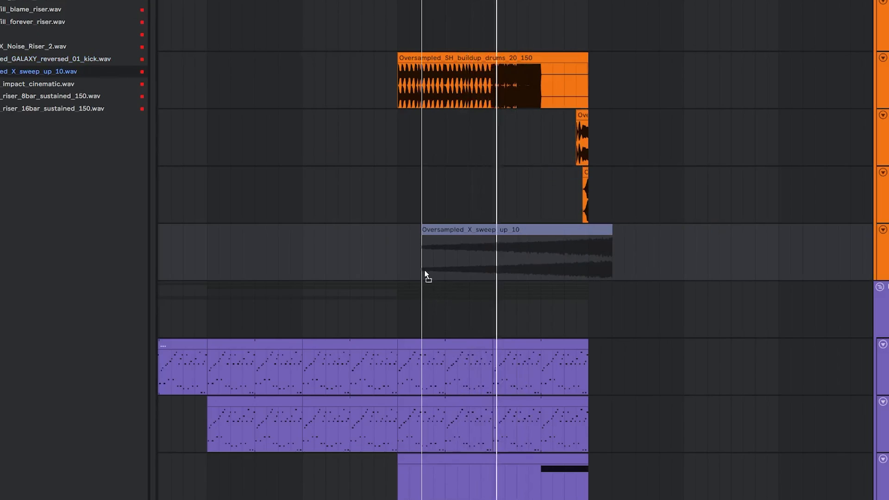
pyautogui.scroll(5, 566, 230)
pyautogui.moveTo(644, 241); pyautogui.dragTo(463, 253)
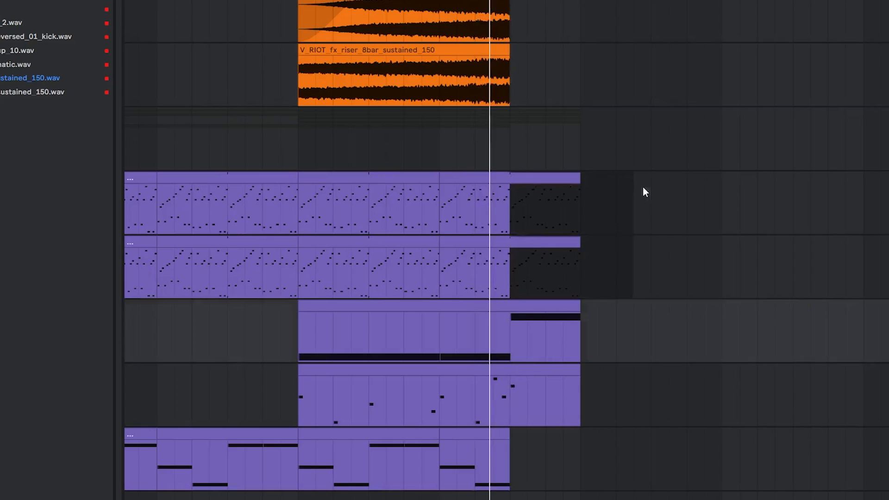
# Cut both Massive X parts from bar 23 onward.
pyautogui.click(643, 187)
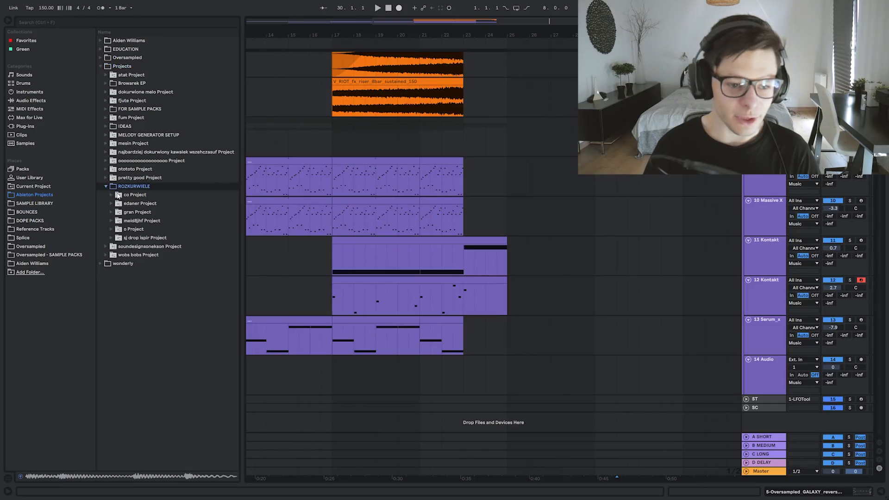
# Import 33-Group from the Music group of co.als in the ROZKURWIELE co Project, placing it below the second Kontakt track.
pyautogui.click(111, 195)
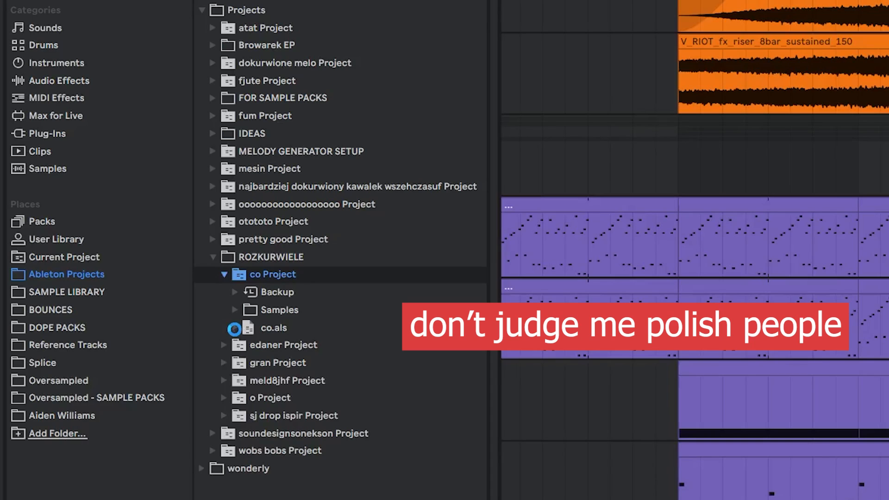
pyautogui.click(117, 221)
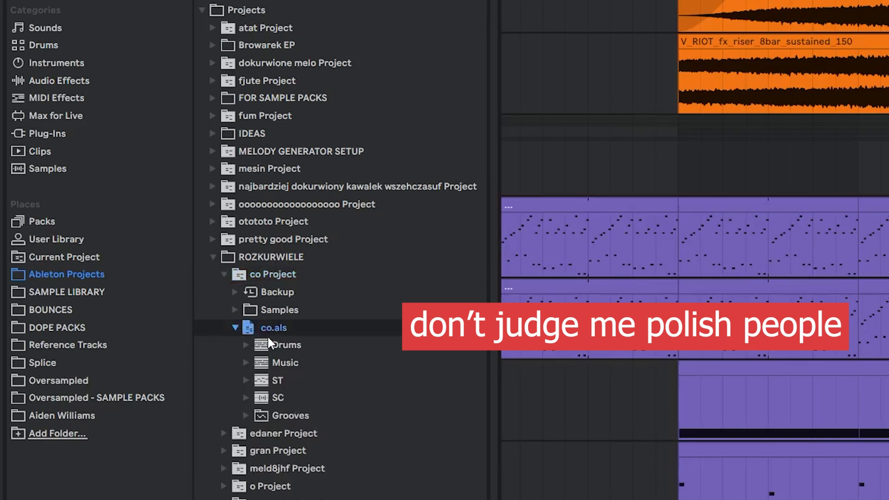
pyautogui.click(244, 363)
pyautogui.click(127, 341)
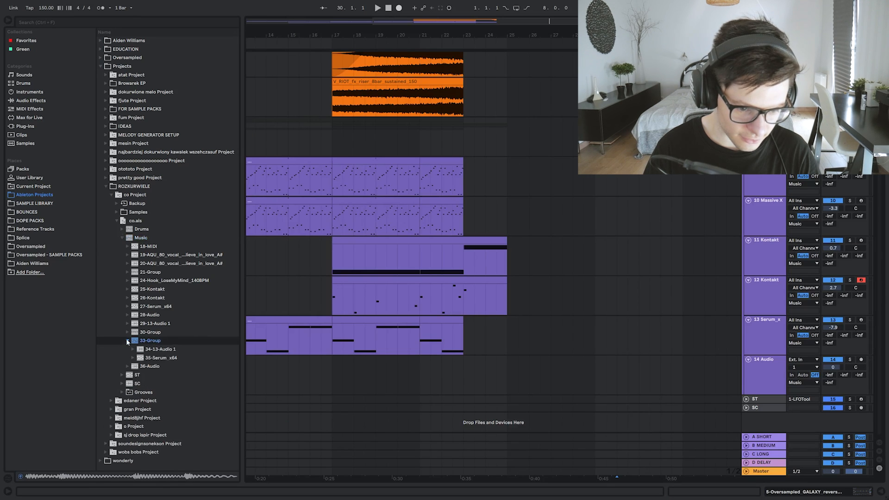
pyautogui.click(127, 341)
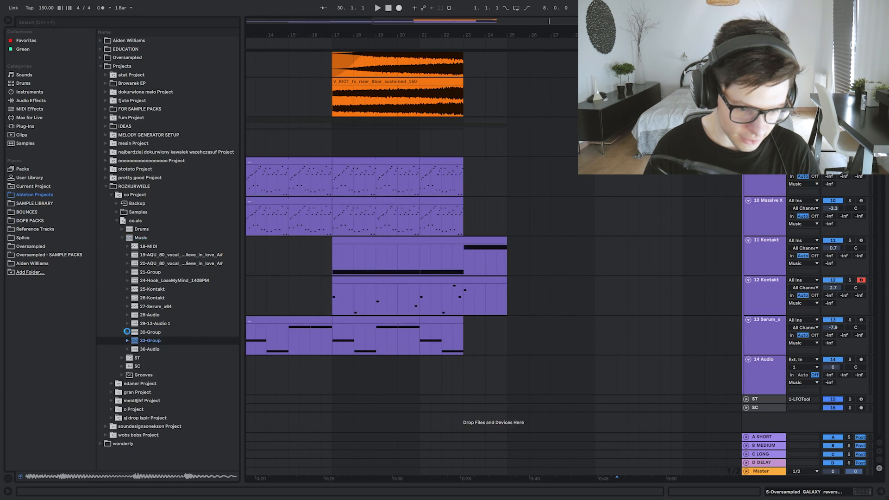
pyautogui.click(127, 332)
pyautogui.click(127, 332)
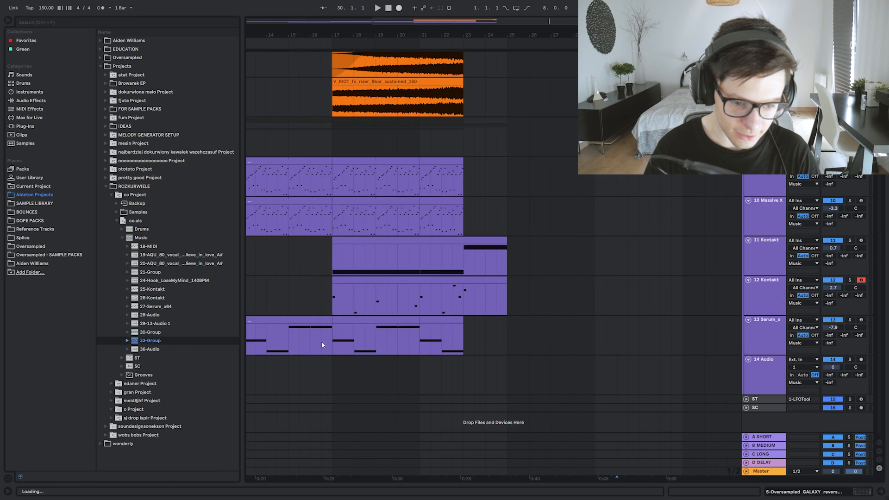
pyautogui.moveTo(791, 262); pyautogui.dragTo(765, 308)
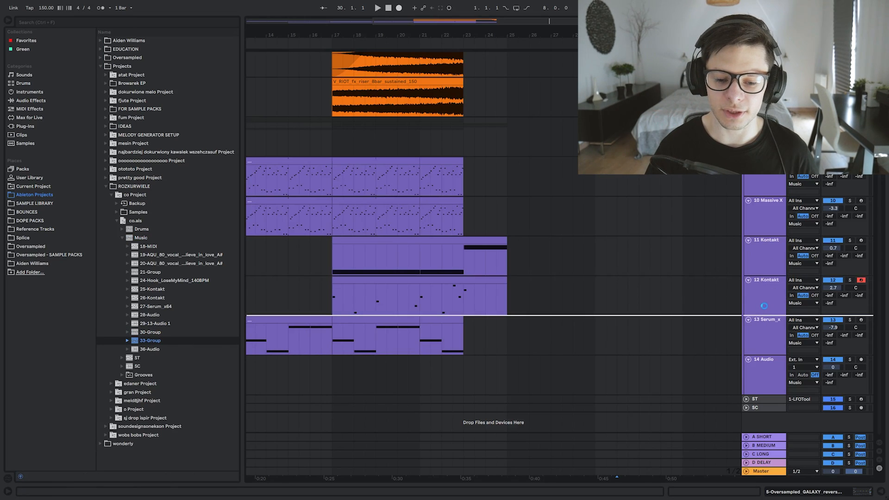
pyautogui.moveTo(764, 306); pyautogui.dragTo(764, 305)
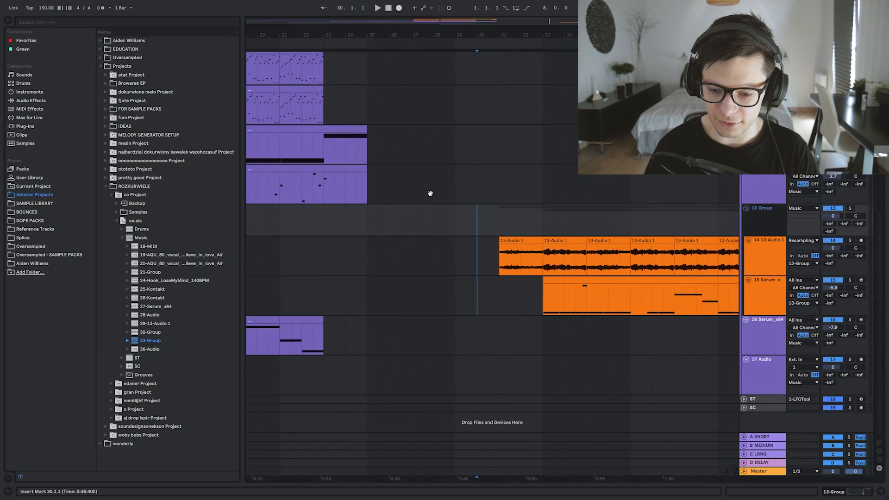
# Delete the imported audio and Serum clips from the tracks inside 13 Group.
pyautogui.scroll(-3, 430, 194)
pyautogui.moveTo(510, 226); pyautogui.dragTo(529, 230)
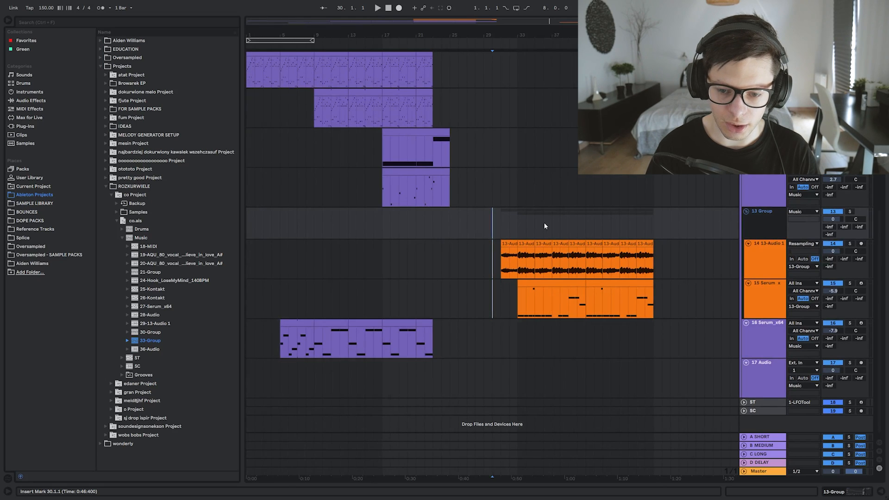
pyautogui.scroll(3, 551, 222)
pyautogui.moveTo(557, 221); pyautogui.dragTo(531, 228)
pyautogui.click(474, 226)
pyautogui.press('space')
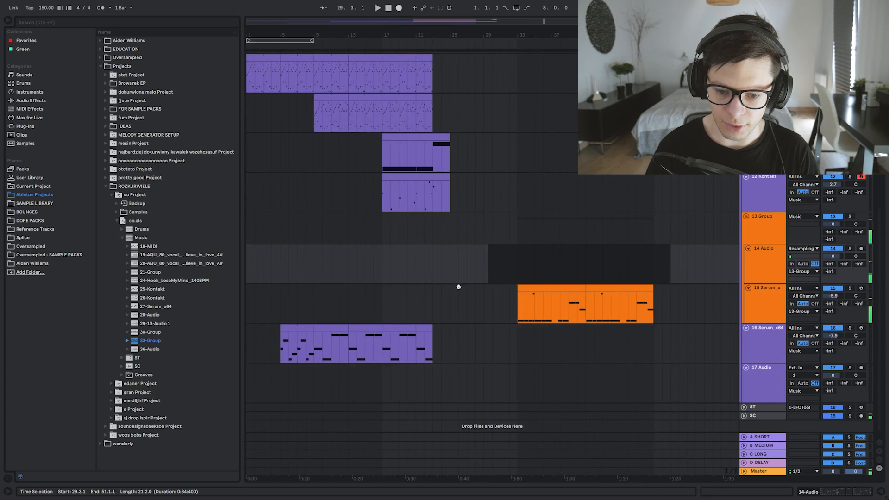
pyautogui.click(547, 290)
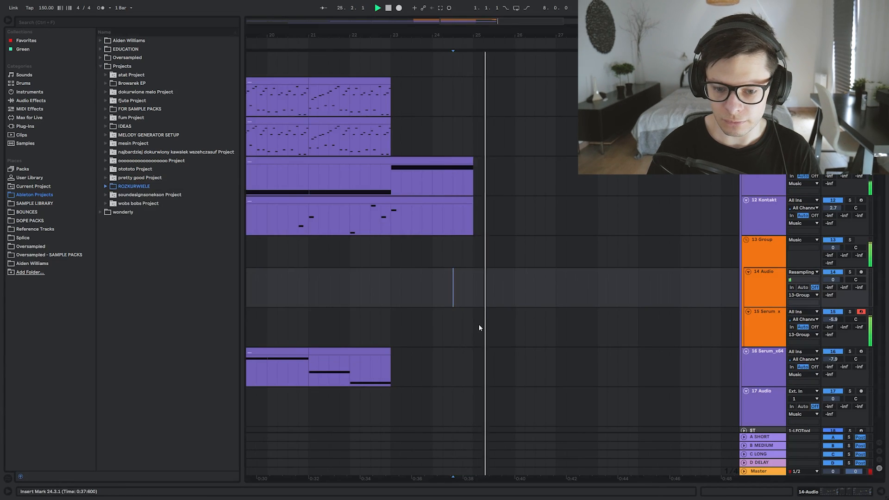
# Create a four-bar MIDI clip from bar 25 on the group's Serum track with long F0 notes and one short F#1 note.
pyautogui.moveTo(479, 325); pyautogui.dragTo(630, 323)
pyautogui.press('space')
pyautogui.hotkey('ctrl', 'shift', 'm')
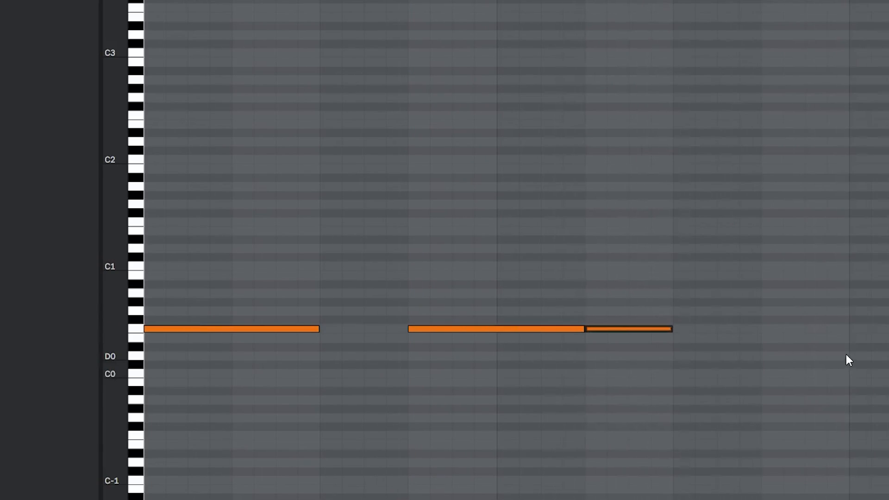
pyautogui.moveTo(852, 358); pyautogui.dragTo(197, 304)
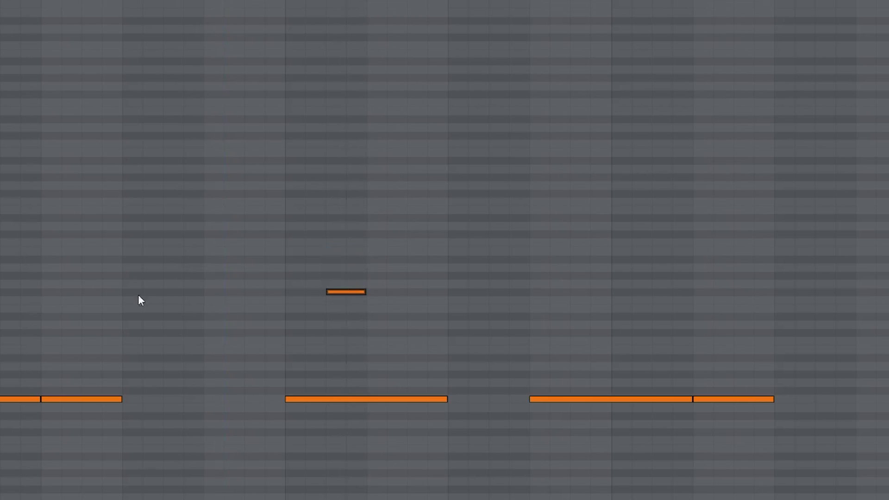
pyautogui.press('Down')
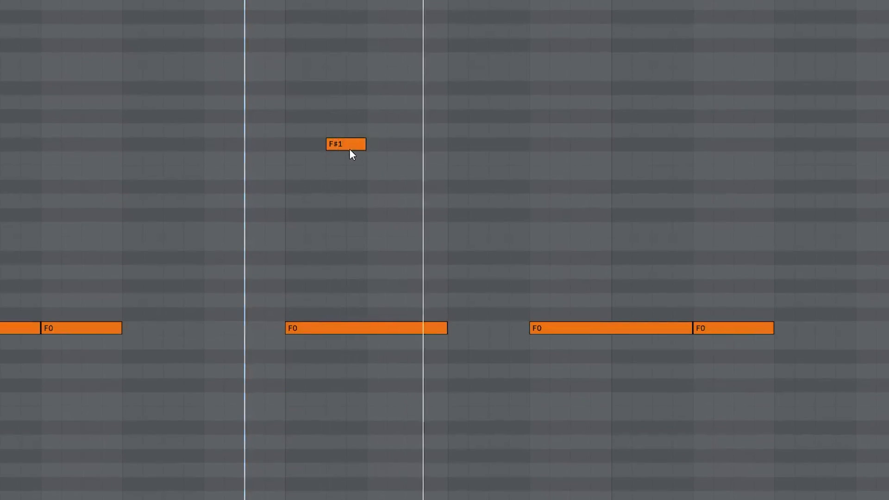
pyautogui.moveTo(348, 148); pyautogui.dragTo(342, 156)
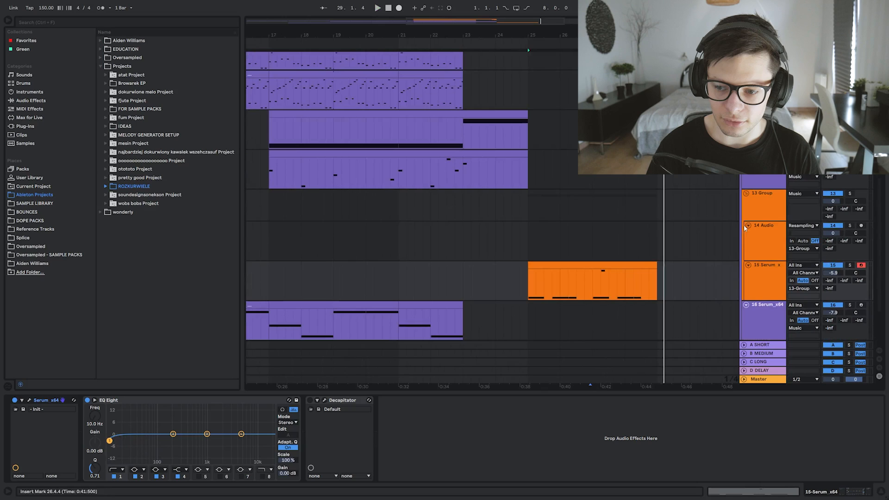
# Copy the 9 Massive X track into 13 Group above its Serum track with the melody from bar 25, and play the layers together.
pyautogui.moveTo(536, 196); pyautogui.dragTo(527, 213)
pyautogui.moveTo(762, 67); pyautogui.dragTo(756, 266)
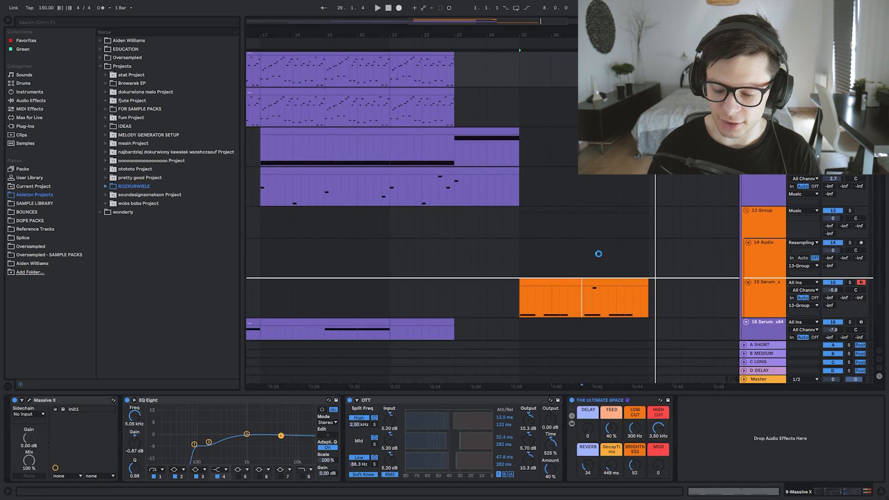
pyautogui.moveTo(491, 241); pyautogui.dragTo(477, 271)
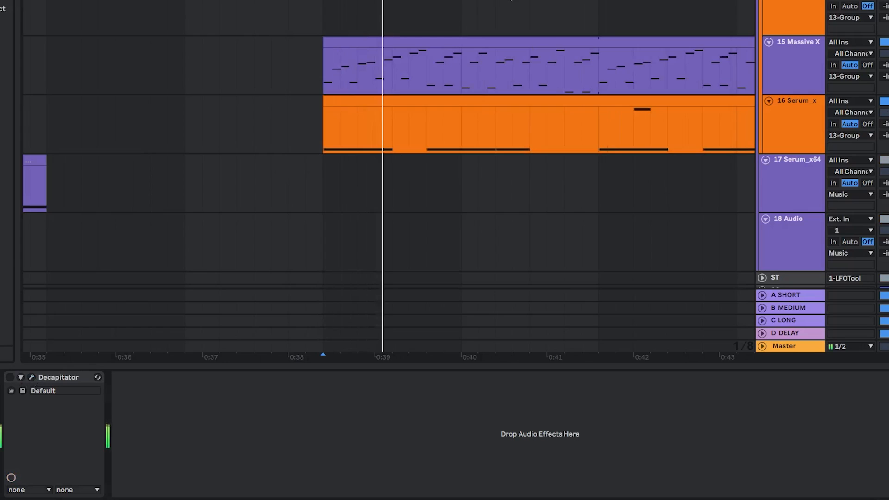
pyautogui.moveTo(512, 0); pyautogui.dragTo(399, 36)
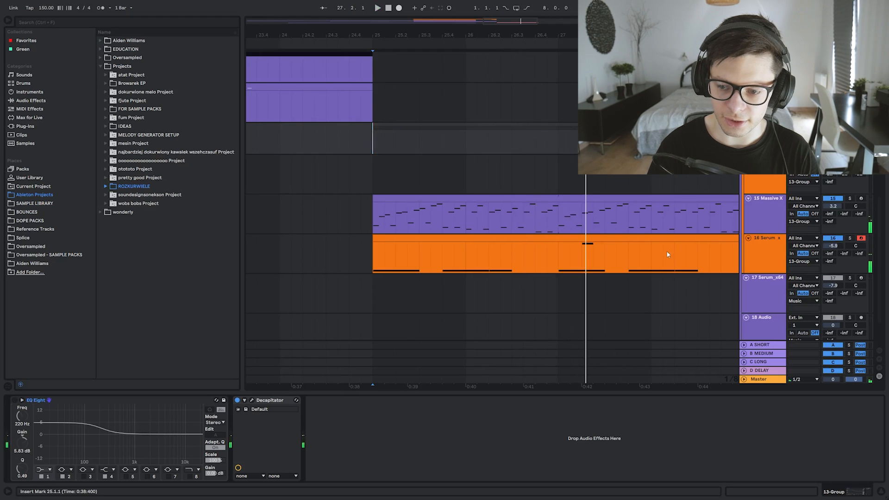
# Put the LFOTool from the group's audio track at the end of its Massive X device chain and remove the empty audio track.
pyautogui.doubleClick(427, 241)
pyautogui.hotkey('shift', 'Tab')
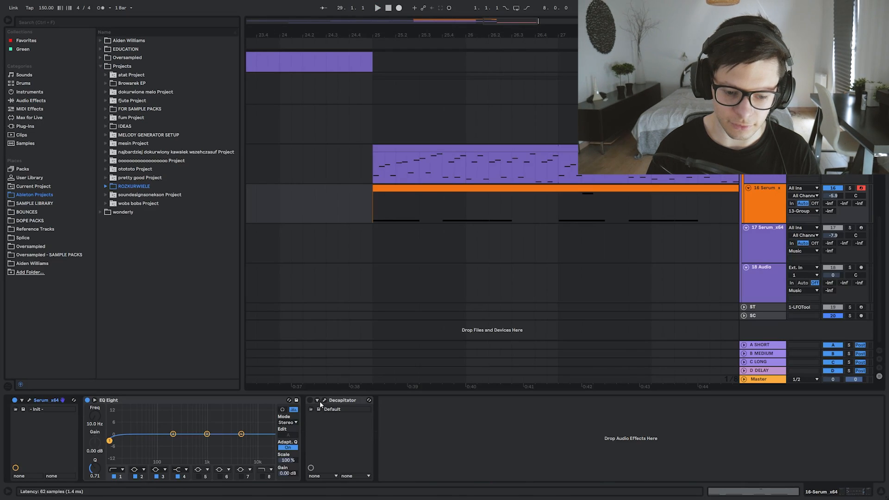
pyautogui.click(371, 128)
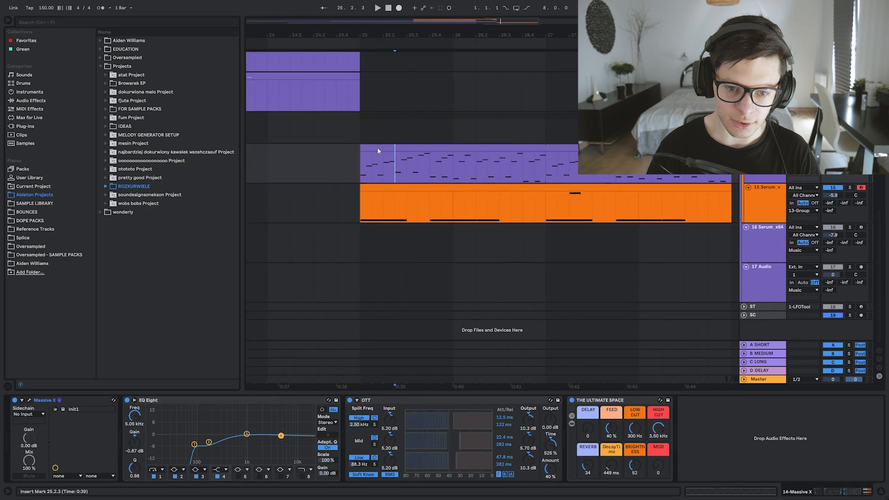
pyautogui.hotkey('ctrl', 'z')
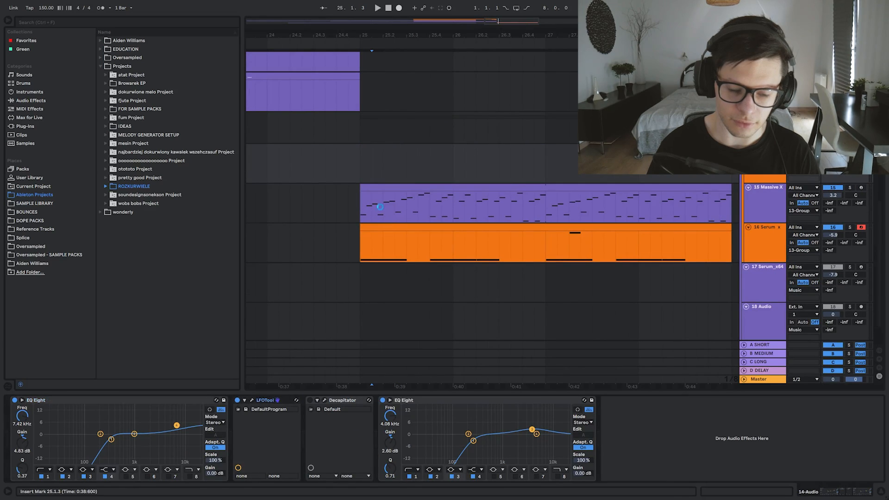
pyautogui.hotkey('ctrl', 'z')
pyautogui.hotkey('ctrl', 'z')
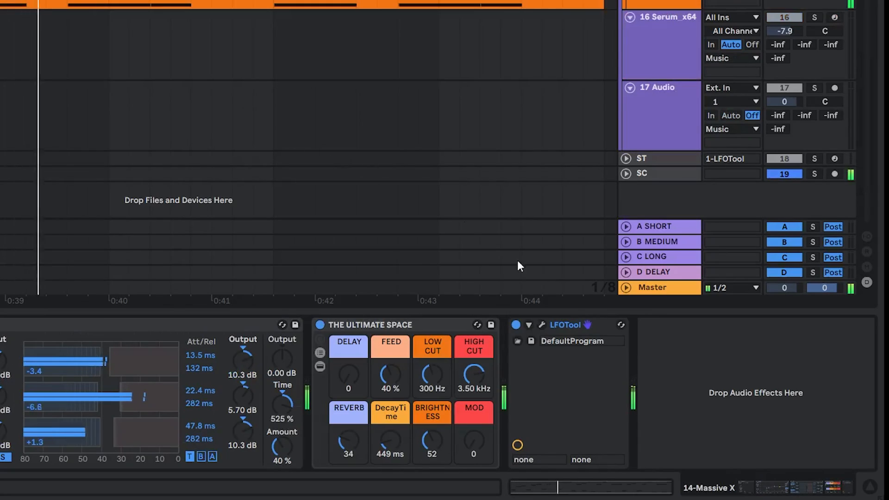
# Deactivate the Massive X clip in 13 Group and play the Serum bass alone from 24.4.
pyautogui.scroll(5, 418, 134)
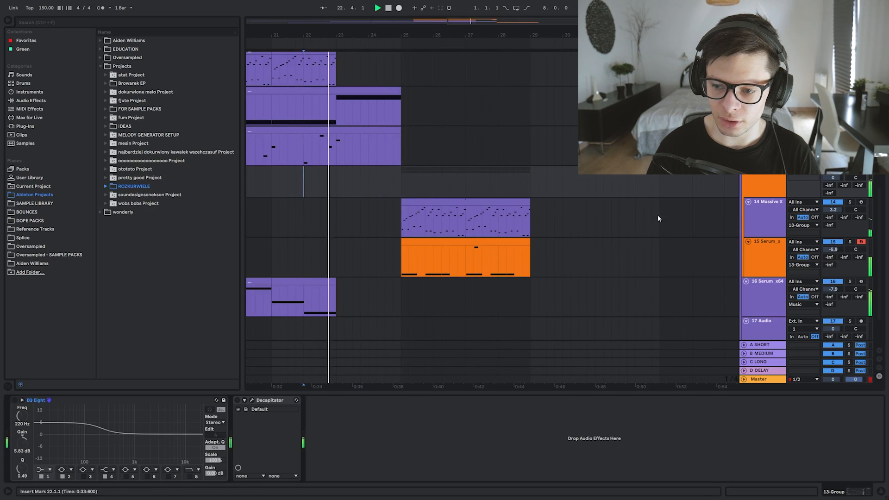
pyautogui.moveTo(619, 218); pyautogui.dragTo(401, 203)
pyautogui.press('0')
pyautogui.click(393, 193)
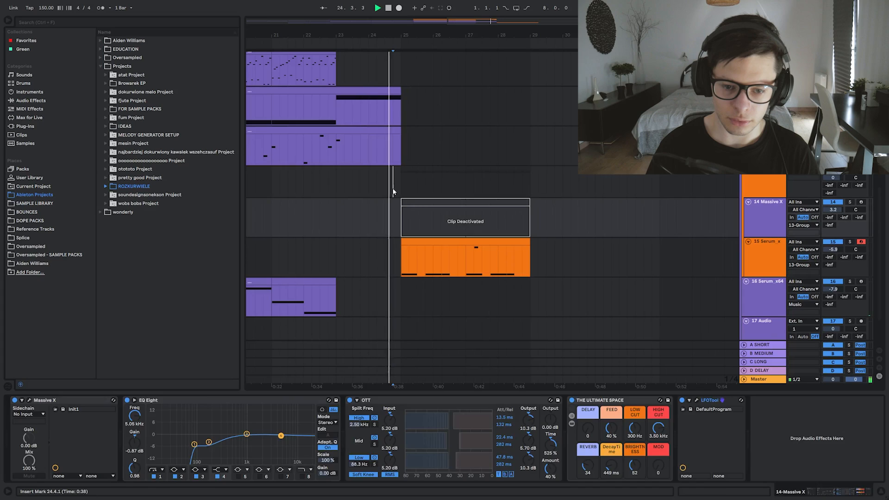
pyautogui.moveTo(462, 137); pyautogui.dragTo(508, 213)
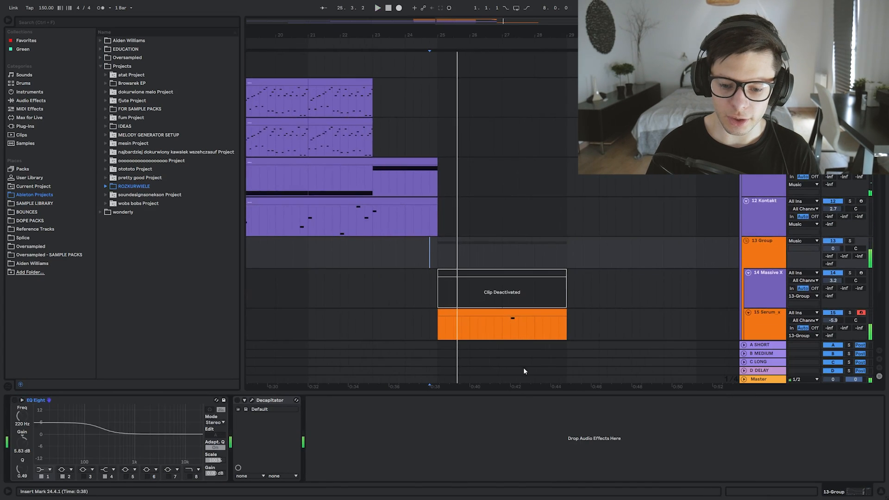
pyautogui.click(545, 393)
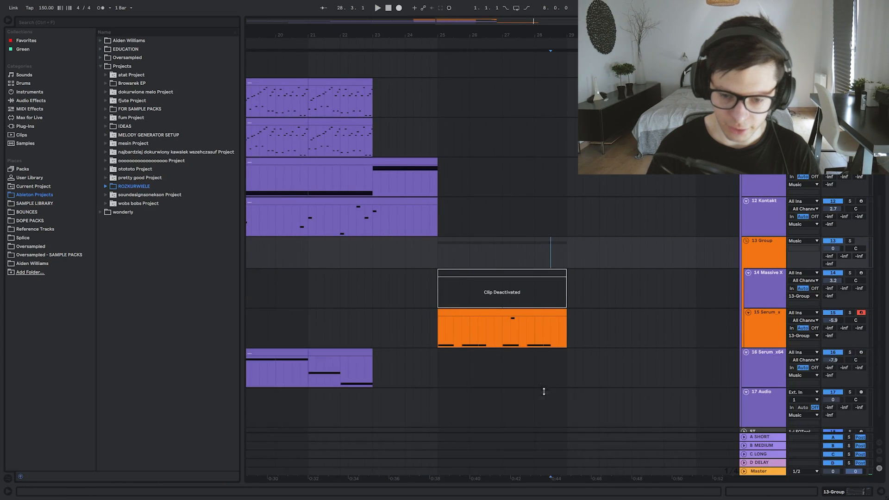
# Lay out a Drum Rack pattern from bar 25 and add Oversampled_SH_kick_super_heavy_05 at bar 25 on a new audio track below it.
pyautogui.click(435, 251)
pyautogui.moveTo(526, 276); pyautogui.dragTo(549, 346)
pyautogui.scroll(-3, 522, 321)
pyautogui.moveTo(633, 277); pyautogui.dragTo(608, 284)
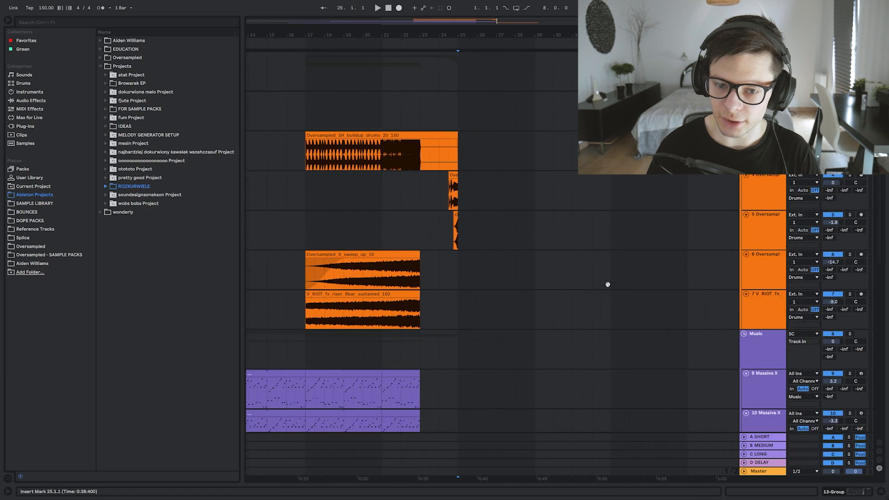
pyautogui.moveTo(458, 111); pyautogui.dragTo(606, 111)
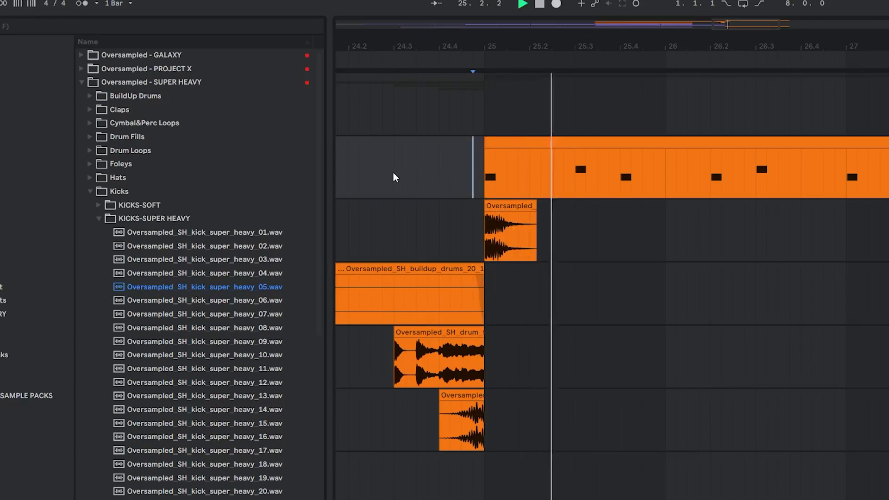
# Duplicate the heavy kick to 25.4 and trim both kick clips to one beat each.
pyautogui.click(394, 177)
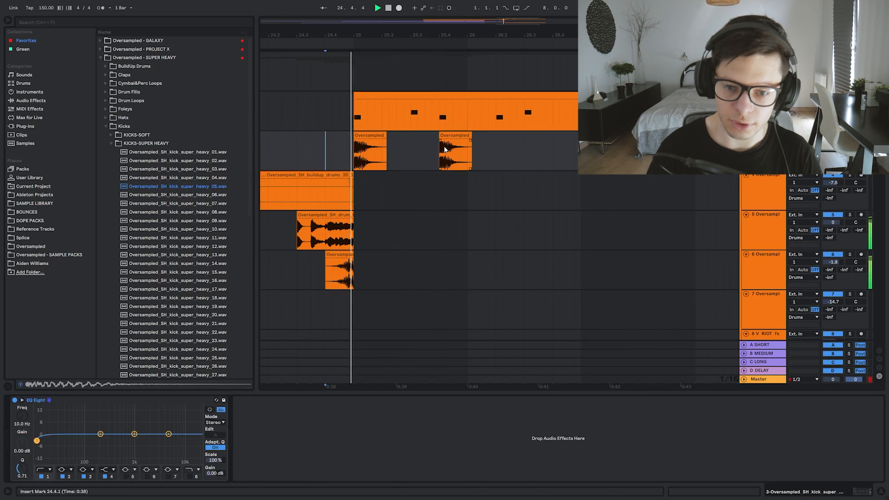
pyautogui.press('space')
pyautogui.scroll(4, 398, 149)
pyautogui.moveTo(365, 148); pyautogui.dragTo(427, 144)
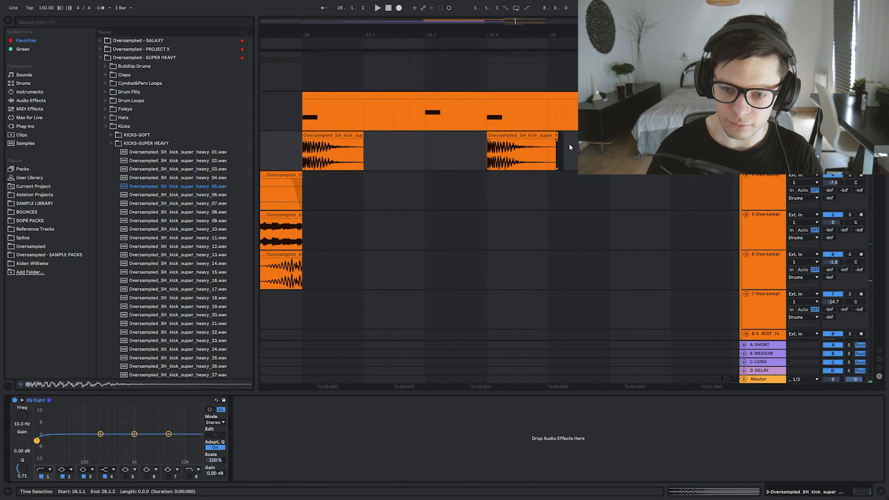
# Place a reversed copy of the kick at 25.3, fade out its very end before the 25.4 kick, and play it back.
pyautogui.moveTo(545, 140); pyautogui.dragTo(449, 143)
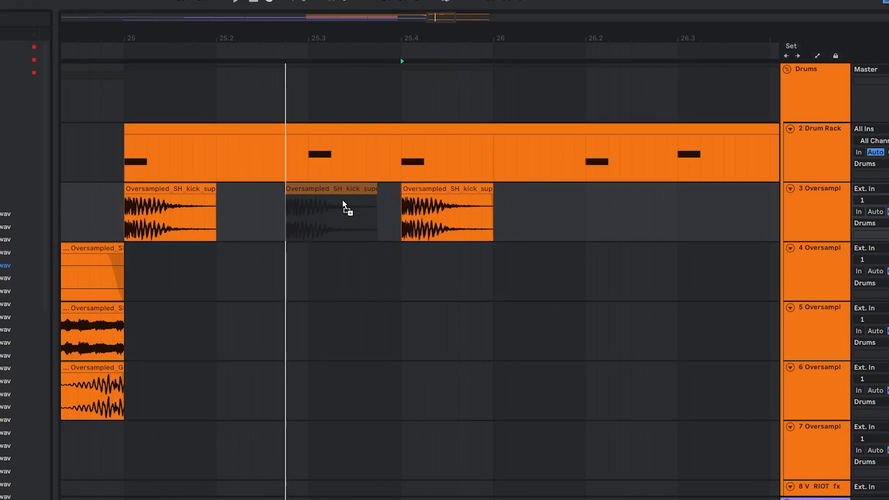
pyautogui.moveTo(343, 201); pyautogui.dragTo(363, 201)
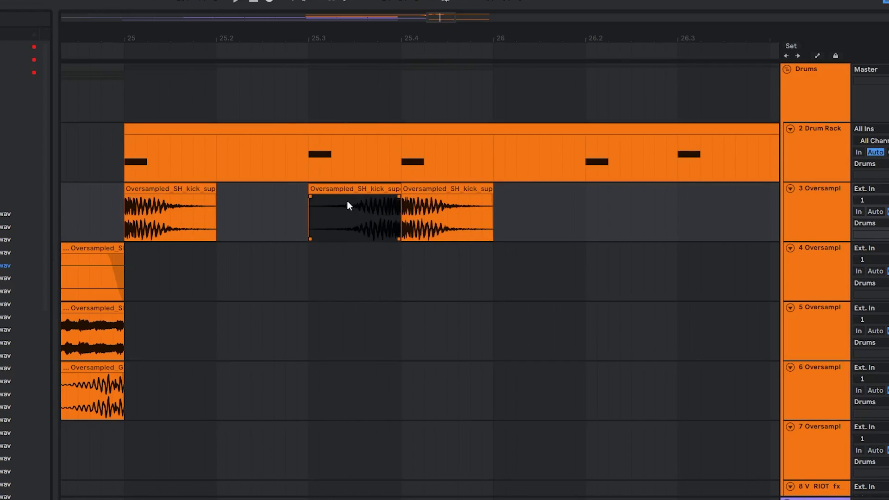
pyautogui.scroll(3, 355, 209)
pyautogui.scroll(3, 403, 209)
pyautogui.click(446, 196)
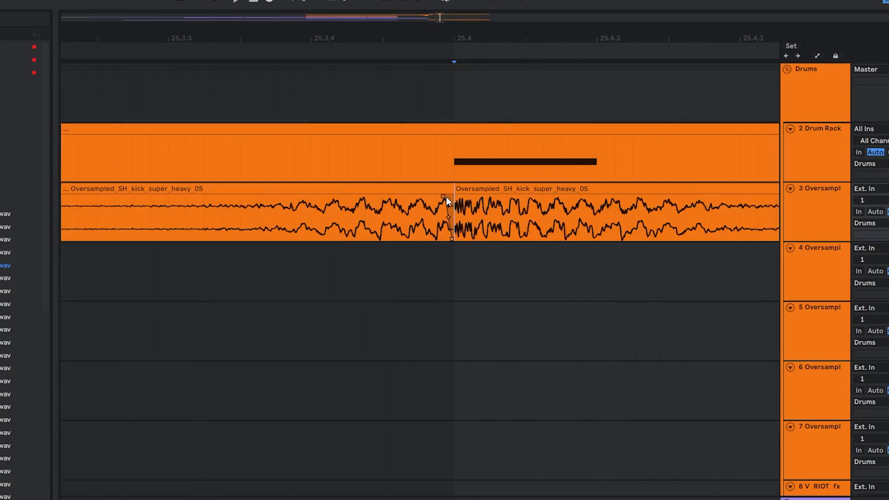
pyautogui.scroll(-6, 303, 218)
pyautogui.click(260, 219)
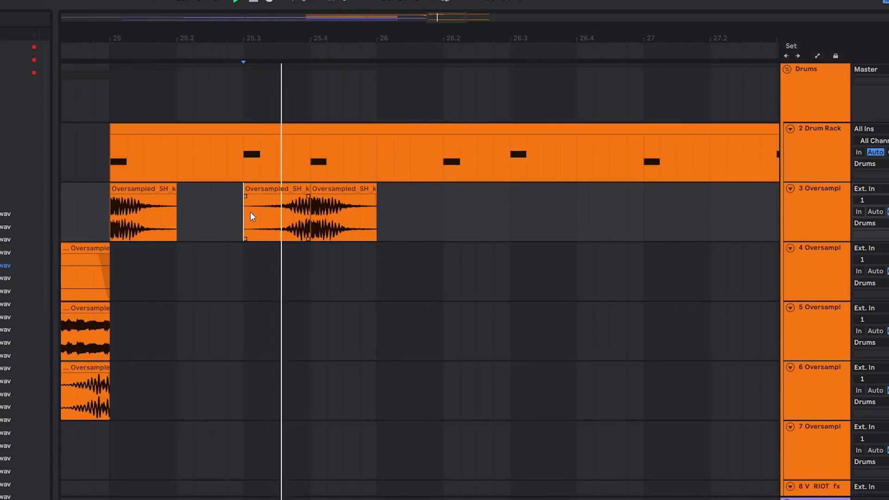
# Play the first kicks of the drop and copy the heavy kick from 25.4 to 26.2.
pyautogui.click(155, 191)
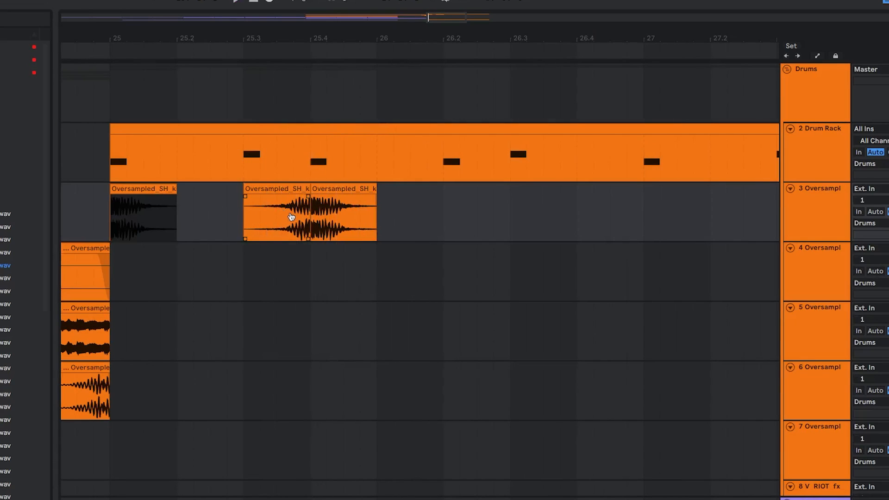
pyautogui.click(387, 208)
pyautogui.press('space')
pyautogui.moveTo(340, 189); pyautogui.dragTo(474, 189)
# Copy a short slice of the 26.2 kick's attack and repeat it three times between 26.1.4 and 26.2 as a lead-in.
pyautogui.moveTo(453, 218); pyautogui.dragTo(443, 218)
pyautogui.scroll(2, 436, 218)
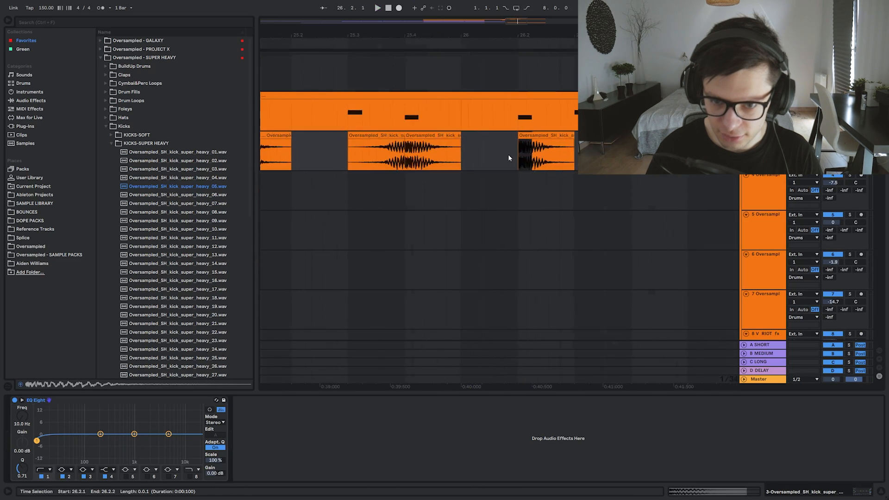
pyautogui.scroll(4, 509, 156)
pyautogui.click(471, 147)
pyautogui.scroll(-2, 471, 147)
pyautogui.click(426, 157)
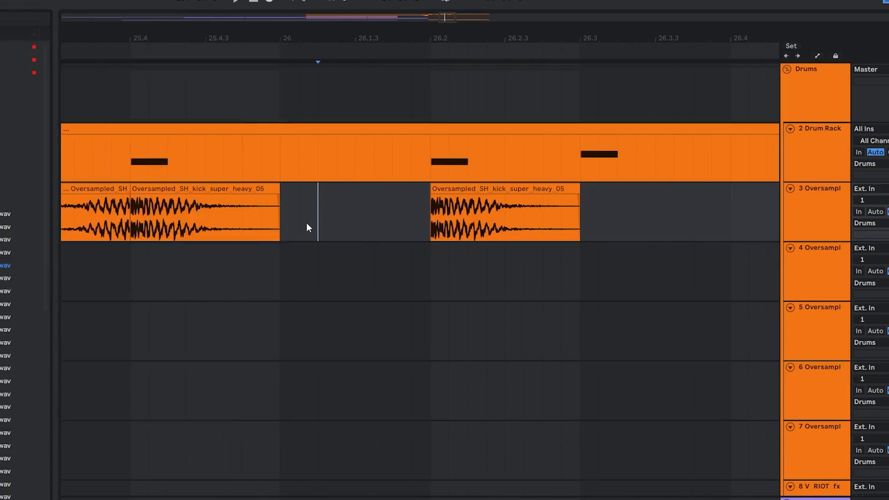
pyautogui.scroll(2, 439, 213)
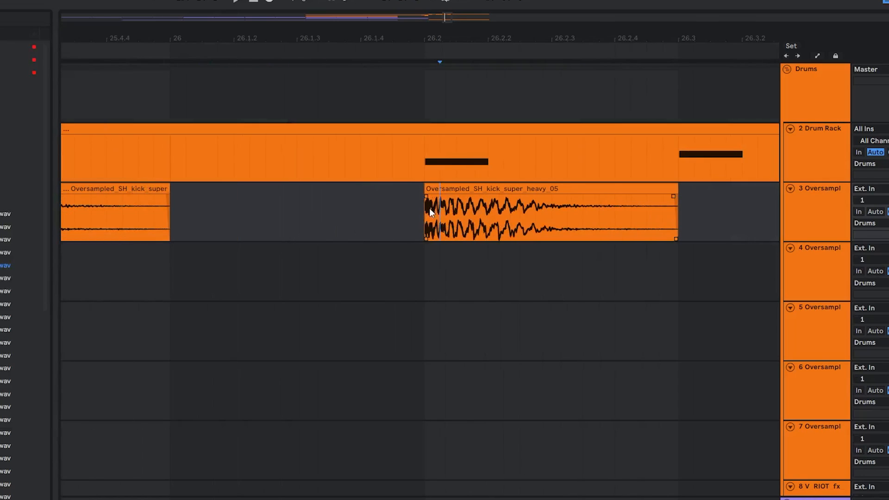
pyautogui.click(360, 216)
pyautogui.hotkey('ctrl', 'v')
pyautogui.hotkey('ctrl', 'd')
pyautogui.click(333, 220)
pyautogui.press('space')
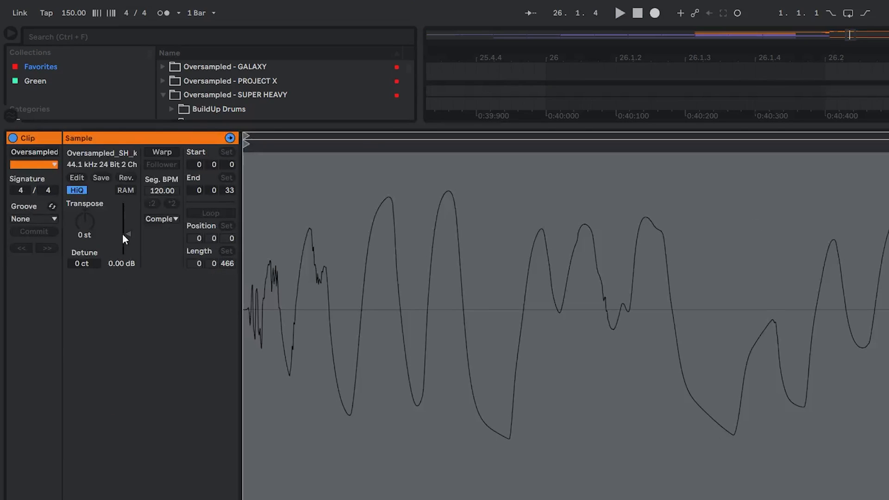
# Lower the clip gain of the short kick slices before 26.2 by graduated amounts, including -3.10 dB, so they build into the kick.
pyautogui.moveTo(123, 235); pyautogui.dragTo(123, 239)
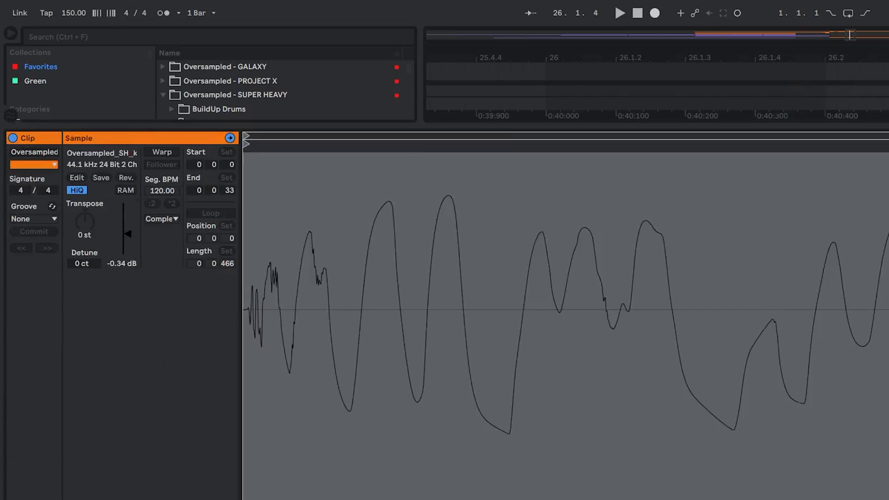
pyautogui.moveTo(123, 260); pyautogui.dragTo(123, 264)
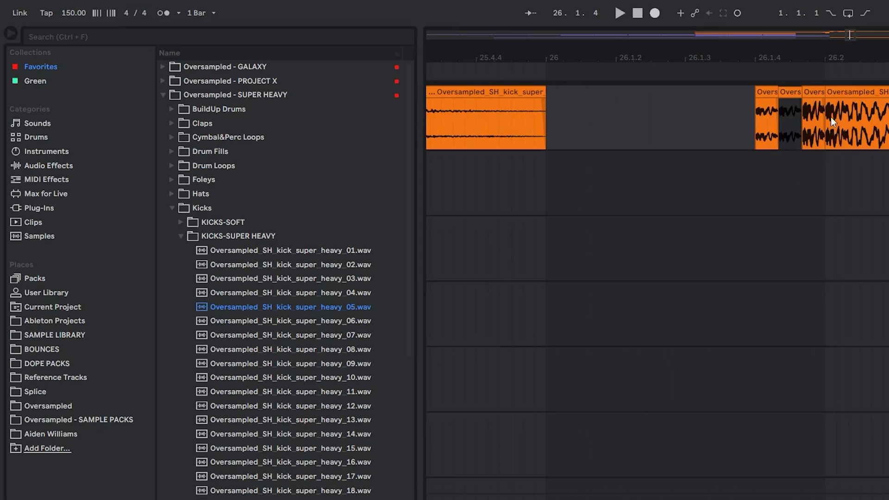
pyautogui.doubleClick(832, 121)
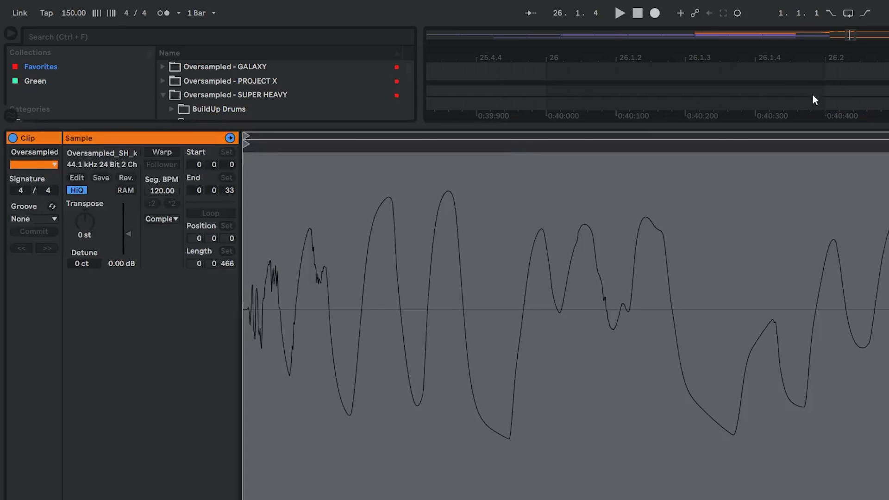
pyautogui.moveTo(134, 237); pyautogui.dragTo(135, 243)
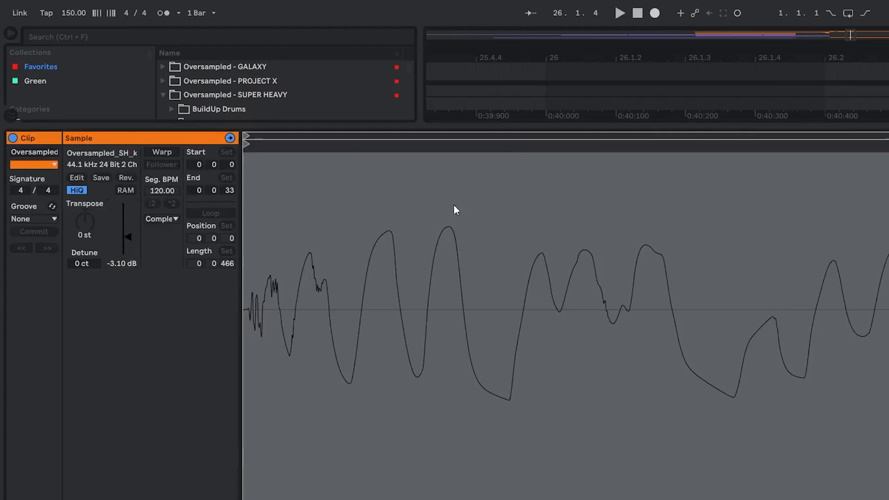
pyautogui.hotkey('ctrl', 'alt', 'l')
pyautogui.press('space')
pyautogui.moveTo(790, 129); pyautogui.dragTo(799, 190)
pyautogui.press('space')
pyautogui.hotkey('ctrl', 'alt', 'l')
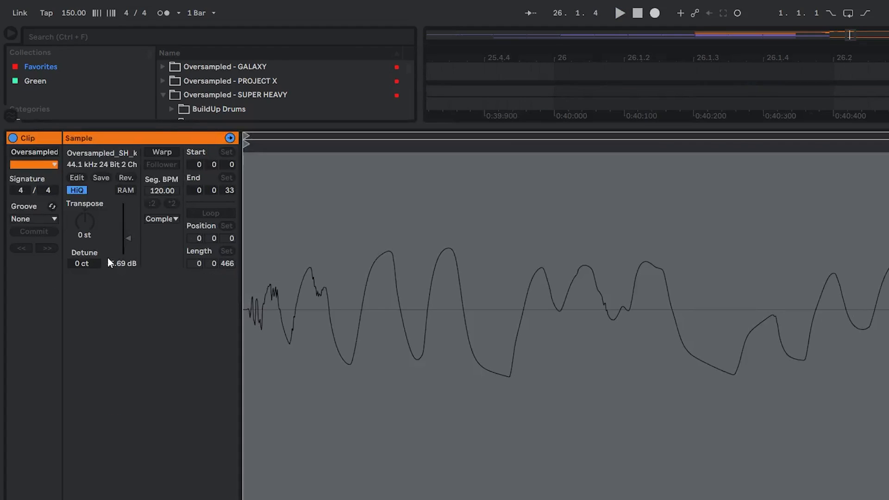
pyautogui.moveTo(133, 251); pyautogui.dragTo(133, 252)
pyautogui.hotkey('ctrl', 'alt', 'l')
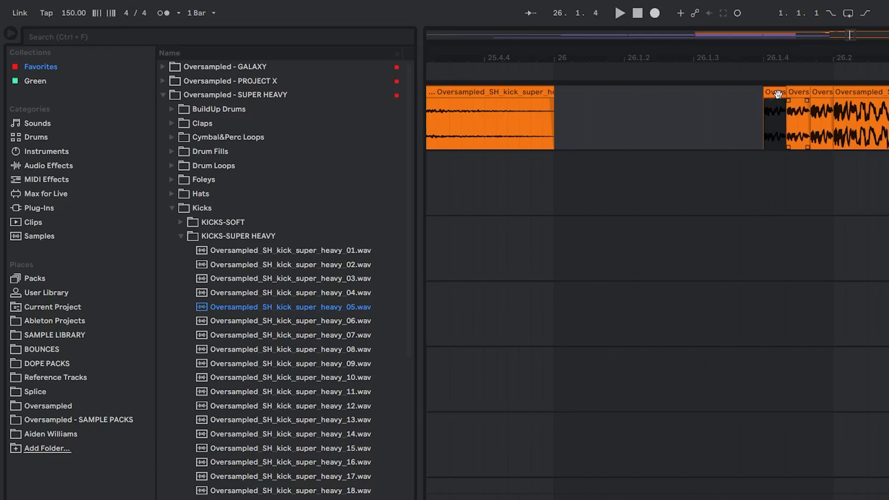
pyautogui.hotkey('ctrl', 'alt', 'l')
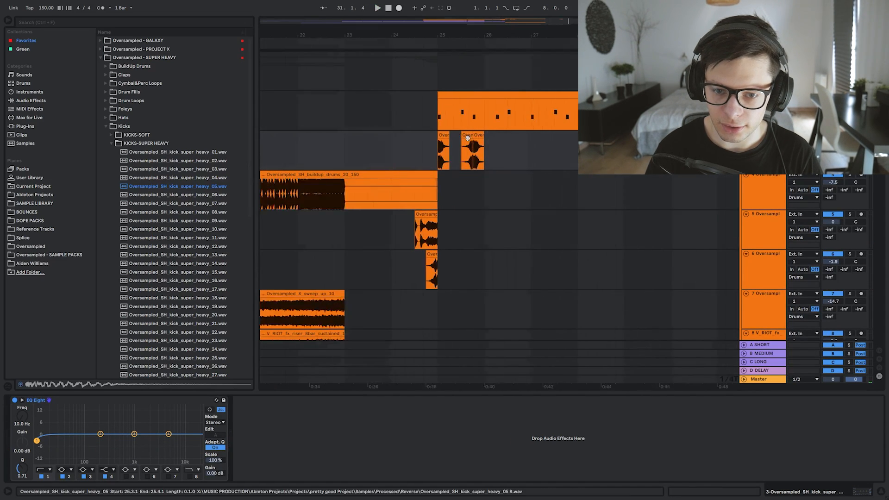
# Extend the kick pattern with kicks at 26.2, 27, 27.4 and 28.2, keeping the slice lead-in before 27 and the reversed kick at 27.3.
pyautogui.moveTo(477, 139); pyautogui.dragTo(529, 139)
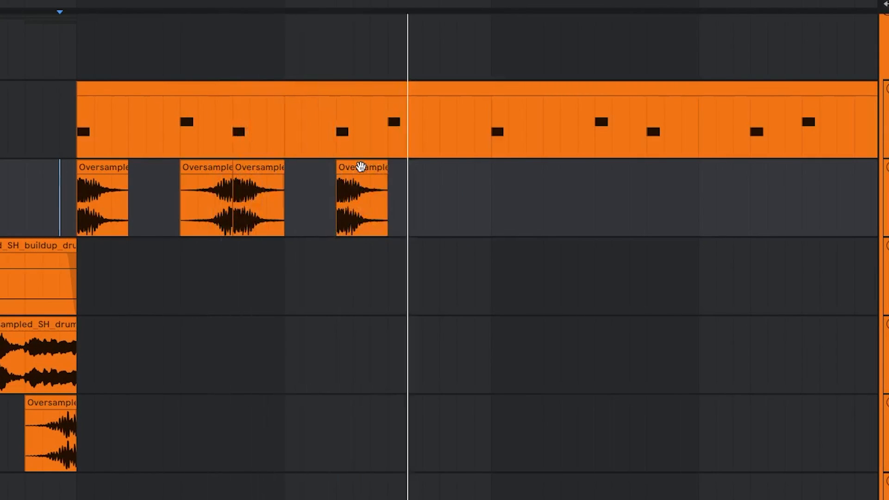
pyautogui.moveTo(363, 167); pyautogui.dragTo(516, 173)
pyautogui.hscroll(6, 648, 202)
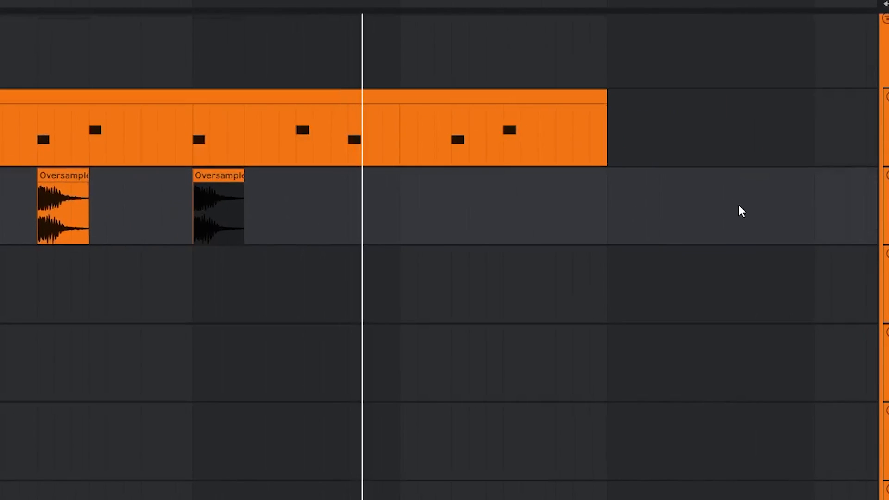
pyautogui.scroll(-3, 751, 210)
pyautogui.click(765, 216)
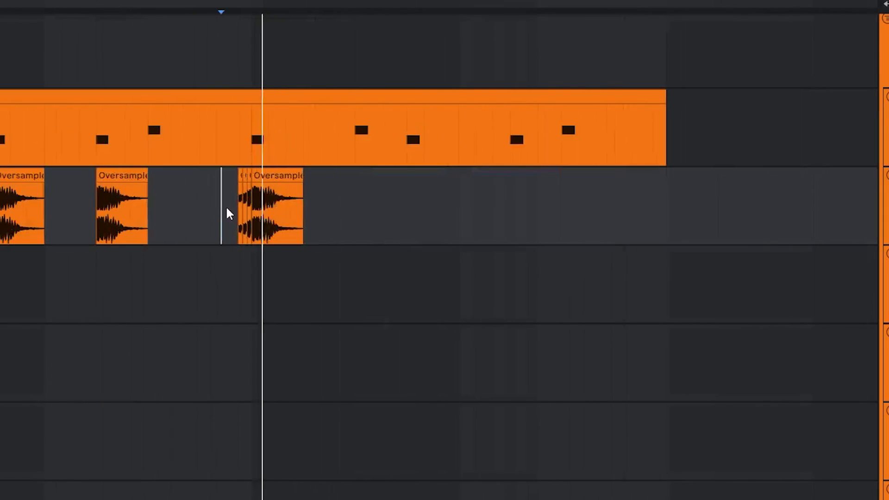
pyautogui.hscroll(-2, 325, 203)
pyautogui.moveTo(339, 175); pyautogui.dragTo(458, 188)
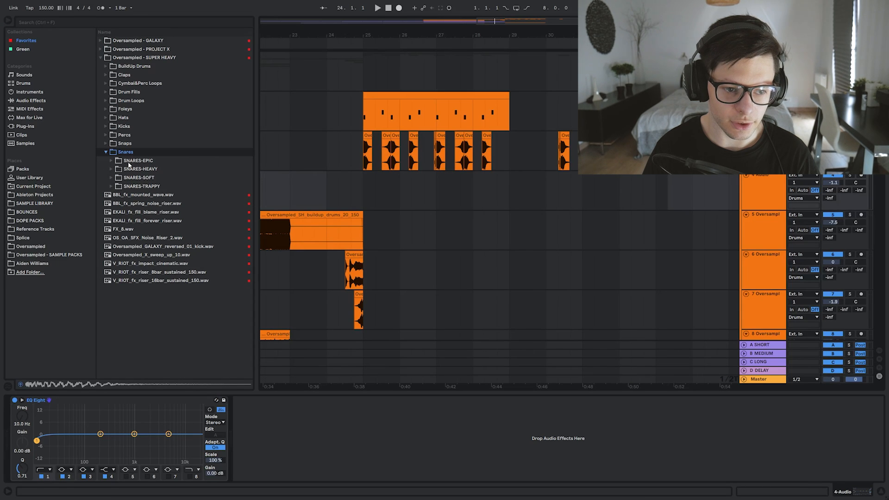
# Audition samples in the SNARES-EPIC folder and place Oversampled_snare_epic_29 at 25.3 and 26.3 on the track below the kicks.
pyautogui.click(111, 161)
pyautogui.scroll(-5, 248, 194)
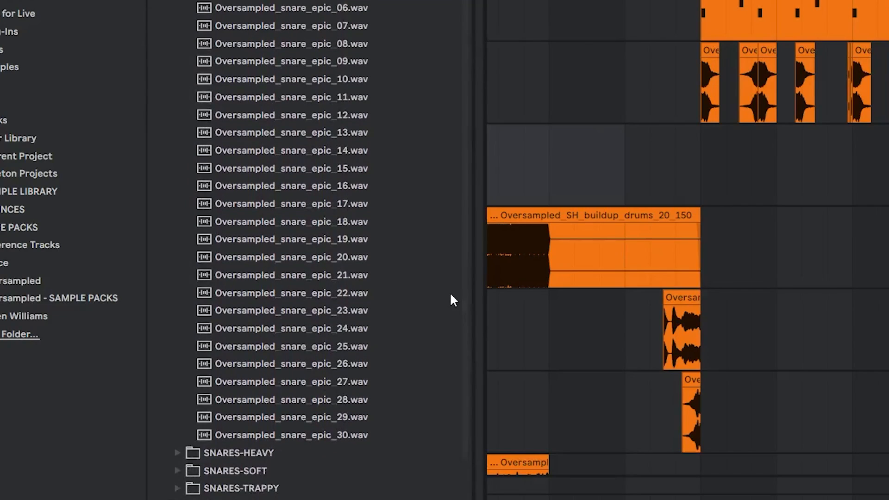
pyautogui.click(341, 434)
pyautogui.click(349, 417)
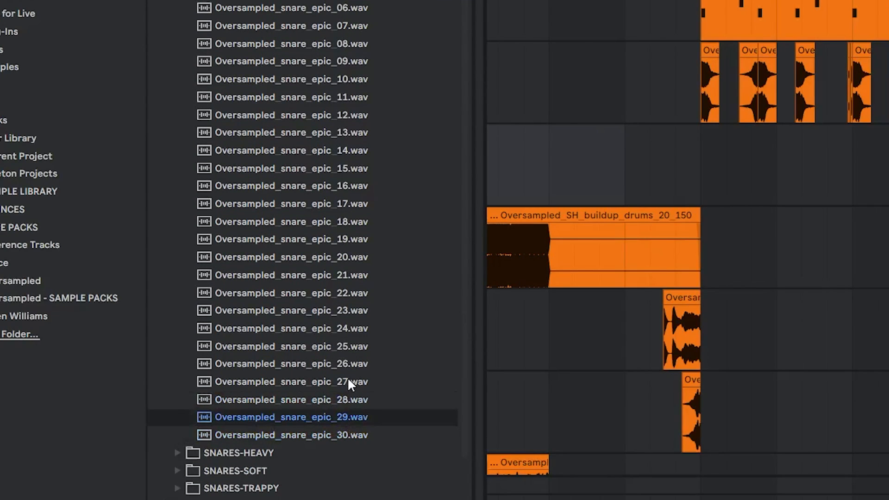
pyautogui.click(346, 381)
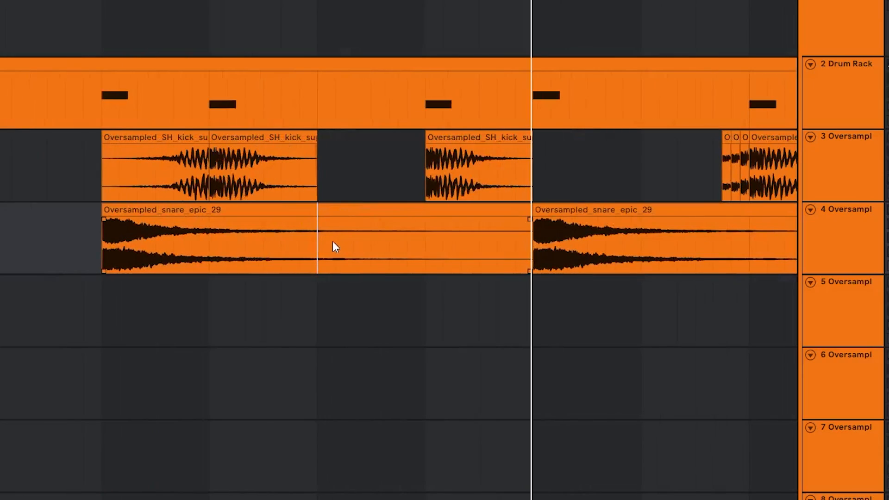
# Crossfade the first snare's tail into a reversed copy leading up to the 26.3 snare, and play it back.
pyautogui.click(344, 211)
pyautogui.moveTo(318, 218); pyautogui.dragTo(351, 220)
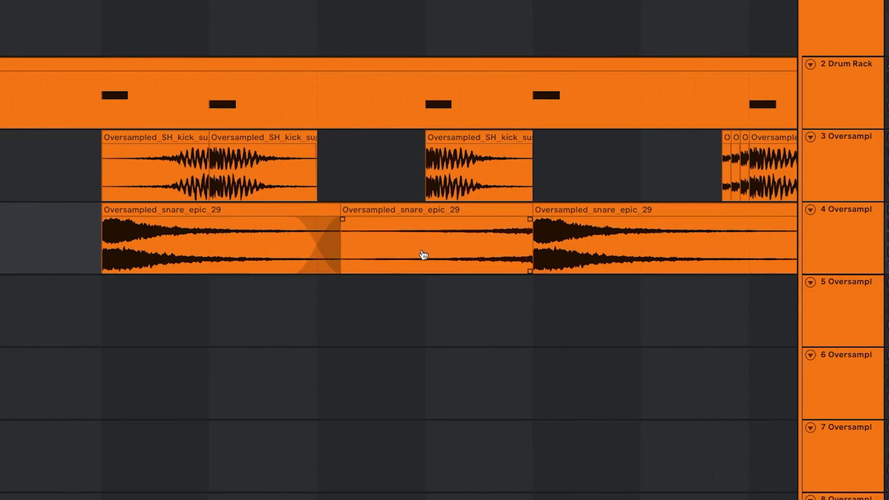
pyautogui.press('space')
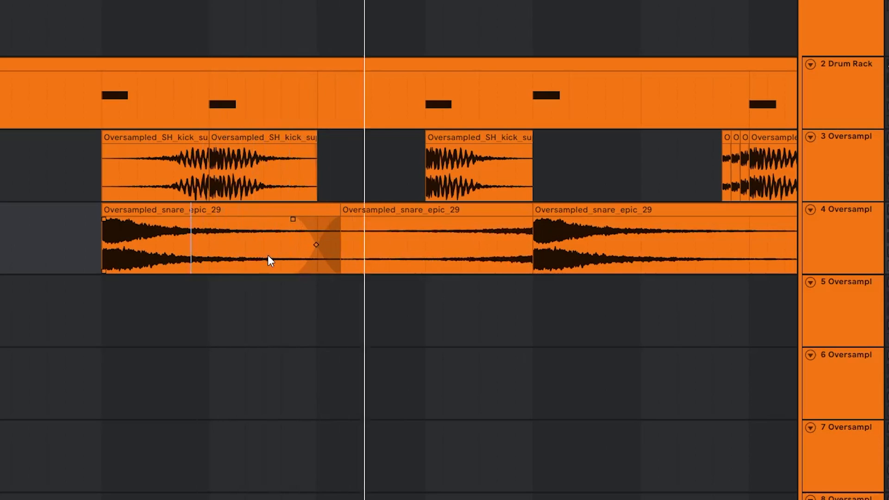
pyautogui.moveTo(343, 219); pyautogui.dragTo(489, 221)
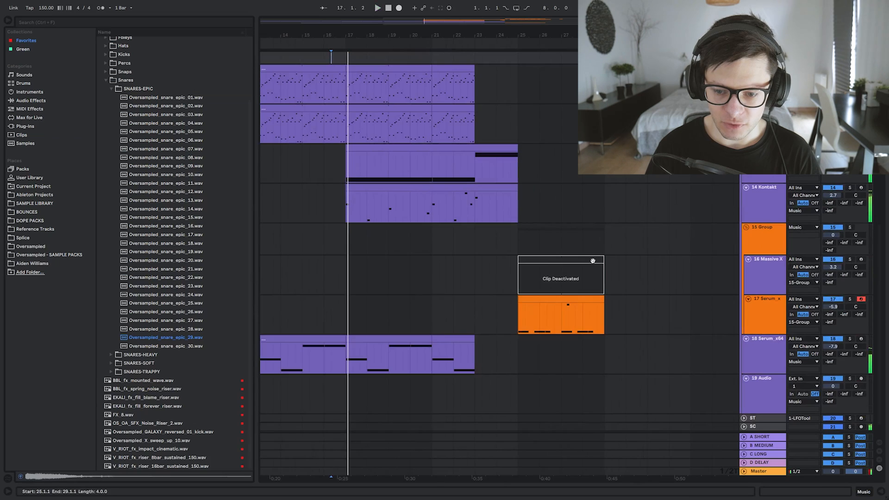
# Reactivate the Massive X clip at bar 25, play the drop, and switch off EQ Eight on 15 Group.
pyautogui.click(850, 260)
pyautogui.press('space')
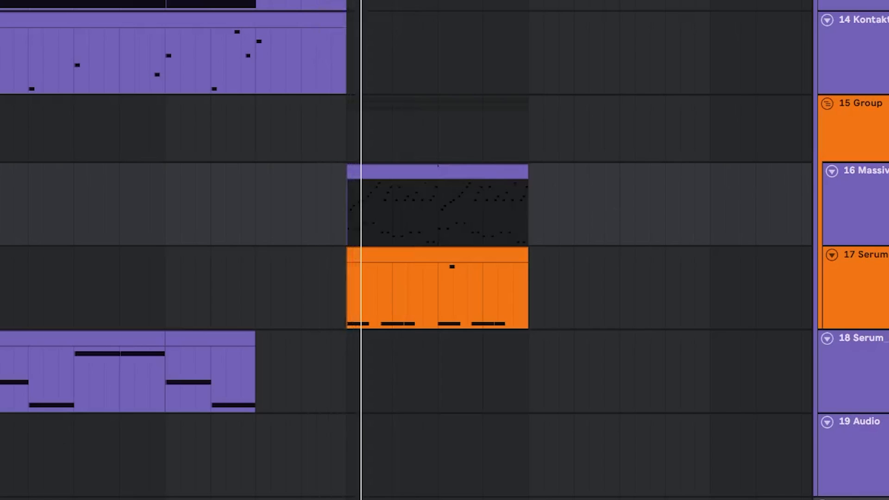
pyautogui.click(778, 269)
pyautogui.click(876, 132)
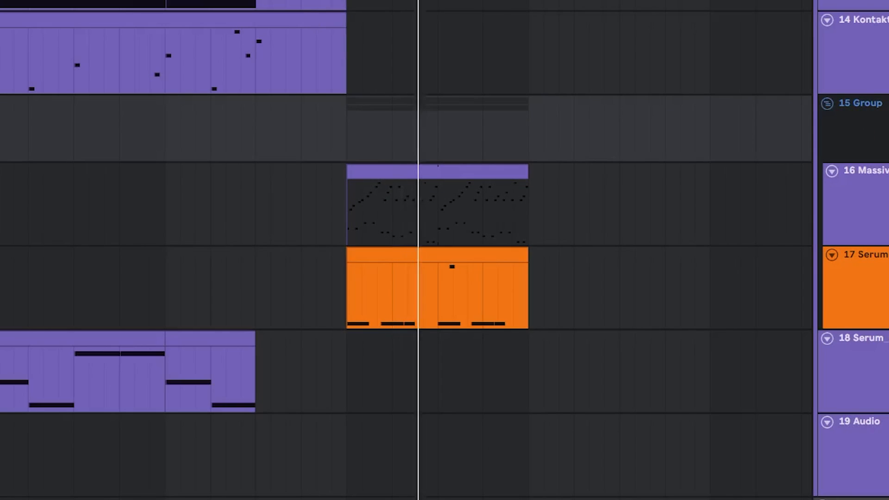
pyautogui.click(15, 401)
pyautogui.click(833, 188)
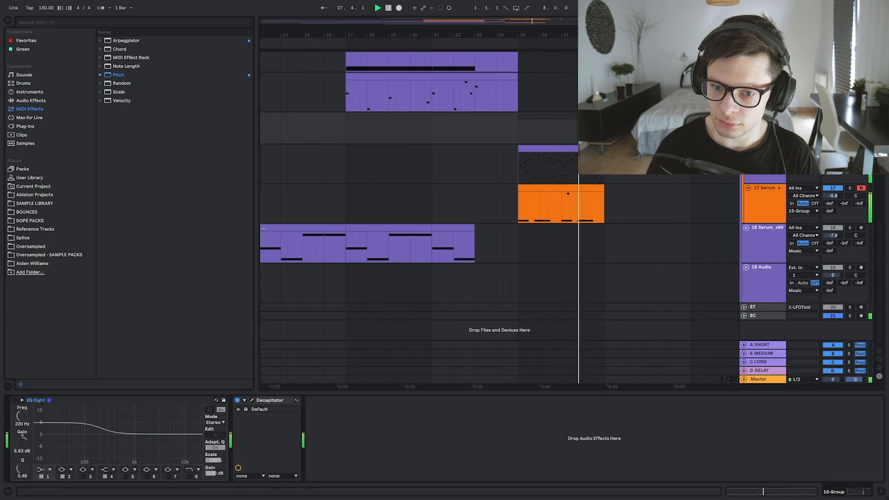
# Duplicate the Massive X track with its clip onto a separate track above the group and play it from bar 25.
pyautogui.press('space')
pyautogui.scroll(4, 590, 158)
pyautogui.scroll(1, 432, 175)
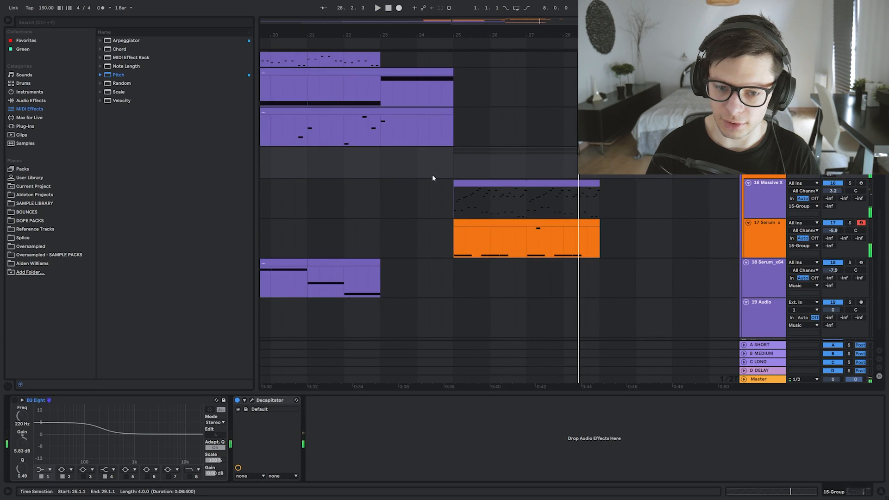
pyautogui.click(443, 163)
pyautogui.moveTo(767, 183); pyautogui.dragTo(483, 164)
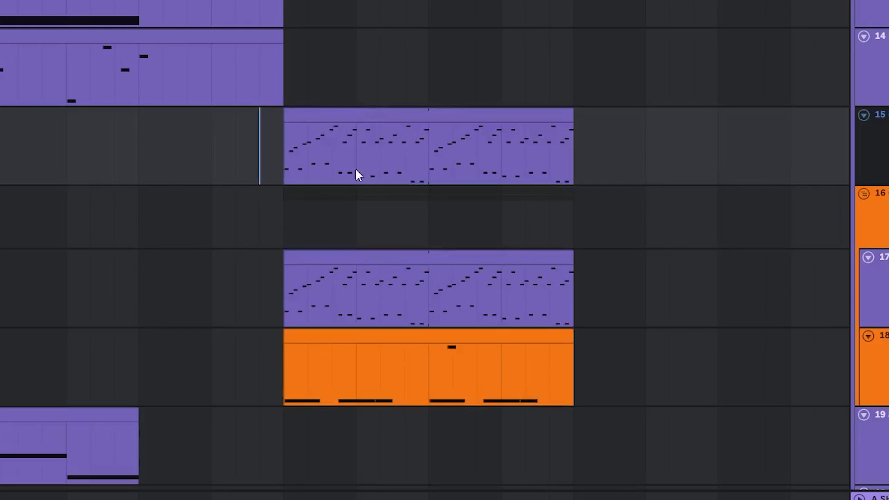
pyautogui.scroll(2, 496, 178)
pyautogui.moveTo(720, 169); pyautogui.dragTo(708, 176)
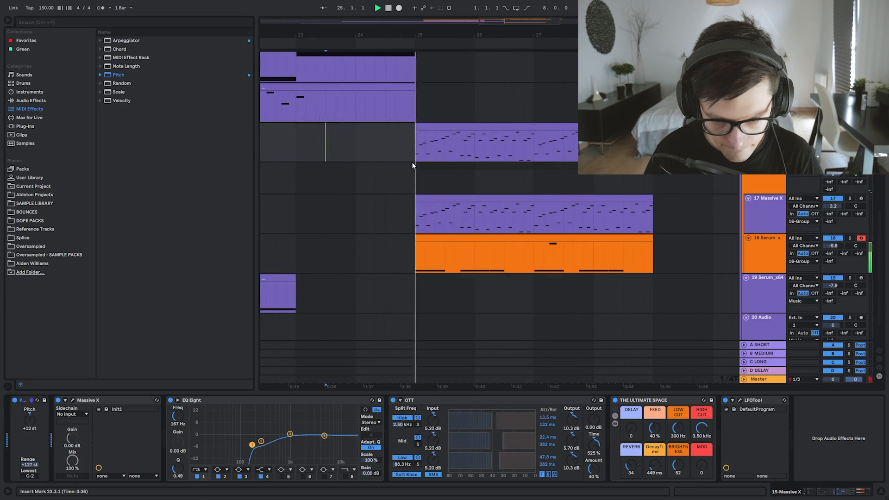
# Raise the low D#3 and C#3 notes in the duplicated Massive X clip to F3.
pyautogui.moveTo(480, 252); pyautogui.dragTo(545, 350)
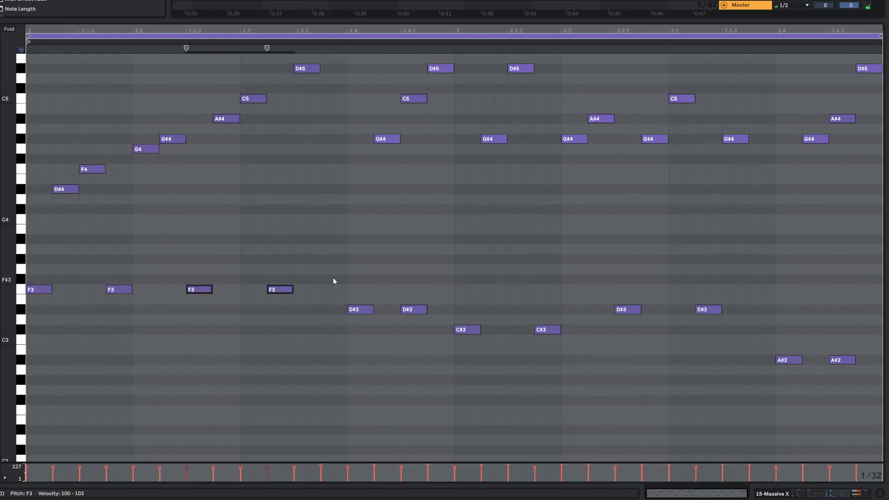
pyautogui.moveTo(342, 292); pyautogui.dragTo(862, 243)
pyautogui.press('Up')
pyautogui.press('Up')
pyautogui.press('Up')
pyautogui.press('Up')
pyautogui.press('Up')
pyautogui.press('Up')
pyautogui.press('Up')
pyautogui.press('Up')
# Raise the two A#2 notes at the end of the duplicated Massive X clip's pattern to F3.
pyautogui.moveTo(779, 335); pyautogui.dragTo(846, 374)
pyautogui.press('Up')
pyautogui.press('Up')
pyautogui.press('Up')
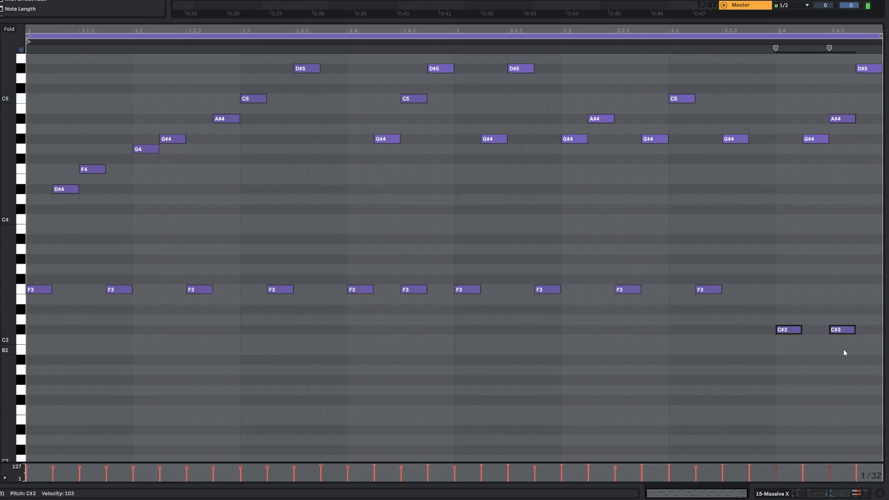
pyautogui.press('Up')
pyautogui.press('Up')
pyautogui.press('Up')
pyautogui.press('Up')
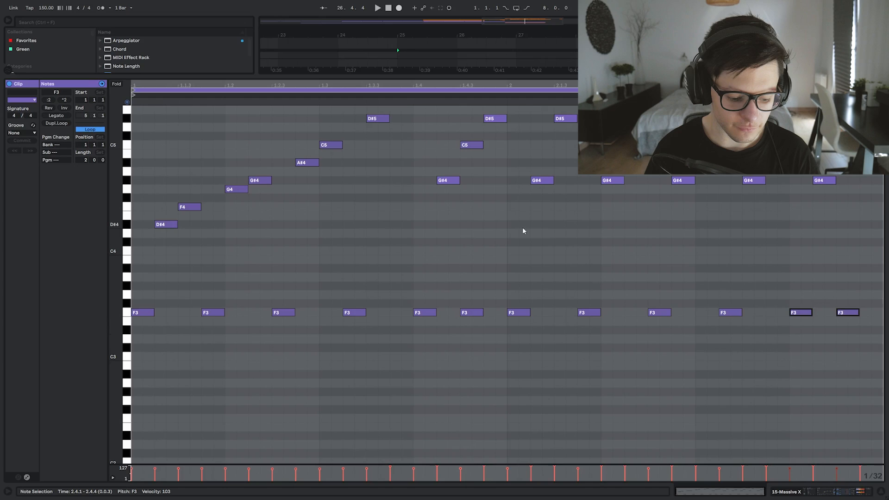
# Play the drop from just before bar 25 and switch the duplicated Massive X layer to the Synth Lead preset Balearic Saw.
pyautogui.hotkey('shift', 'Tab')
pyautogui.click(380, 110)
pyautogui.press('space')
pyautogui.scroll(1, 515, 149)
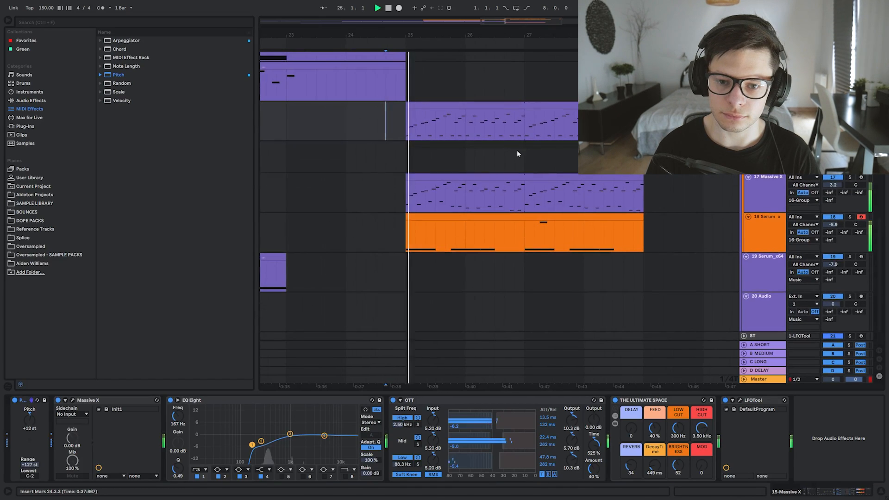
pyautogui.click(515, 183)
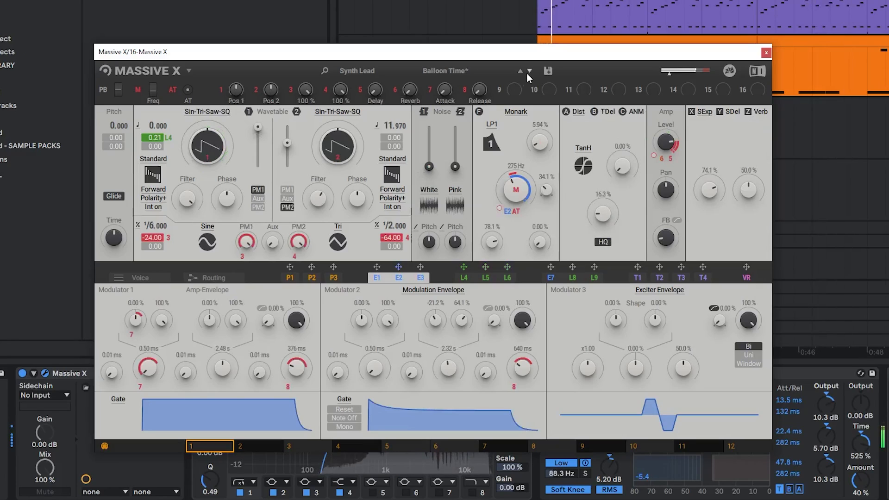
pyautogui.click(531, 70)
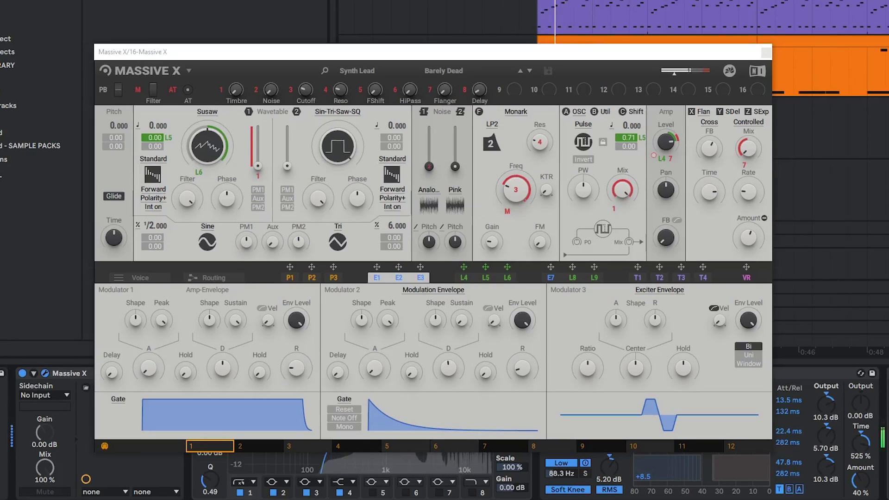
pyautogui.moveTo(363, 75); pyautogui.dragTo(621, 48)
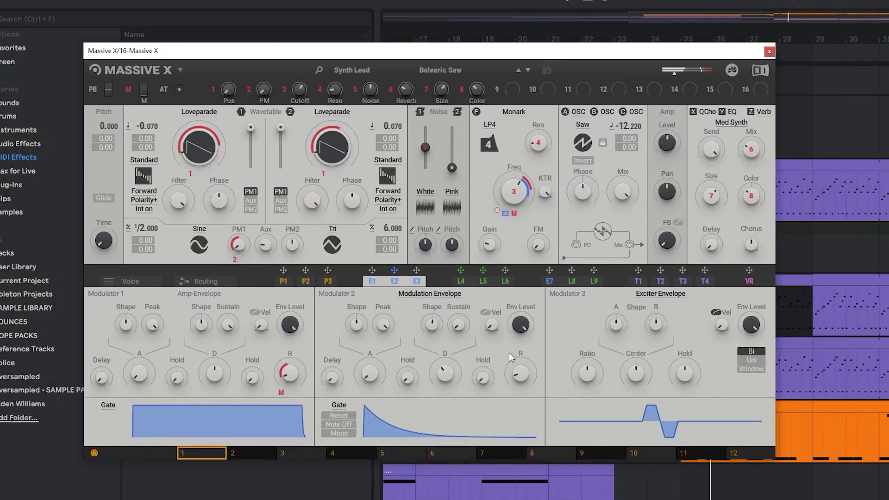
# Shape the Balearic Saw amp envelope into a short plucky decay and raise the layer's track volume to 6.0 dB.
pyautogui.moveTo(228, 325); pyautogui.dragTo(228, 339)
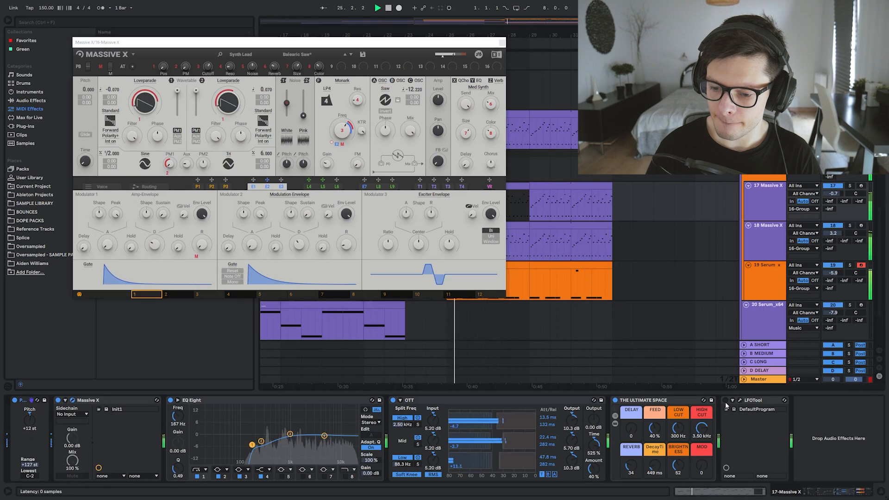
pyautogui.moveTo(834, 194); pyautogui.dragTo(833, 188)
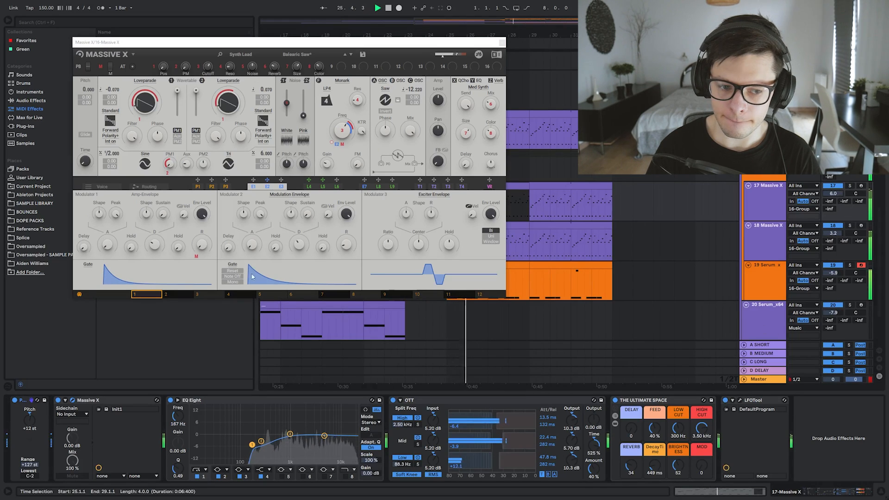
pyautogui.press('space')
pyautogui.press('space')
pyautogui.moveTo(154, 244); pyautogui.dragTo(155, 239)
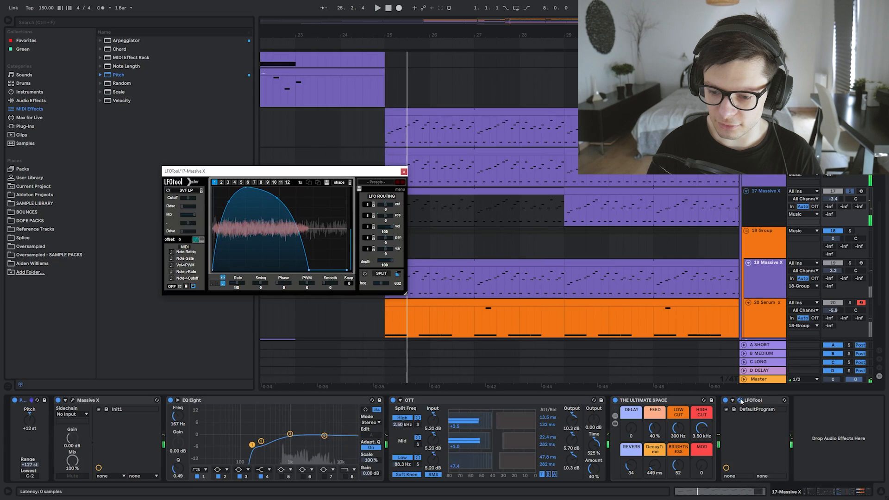
# Audition the 15 Kontakt and 16 Massive X lead layers at bar 25 and compare their device chains.
pyautogui.click(741, 401)
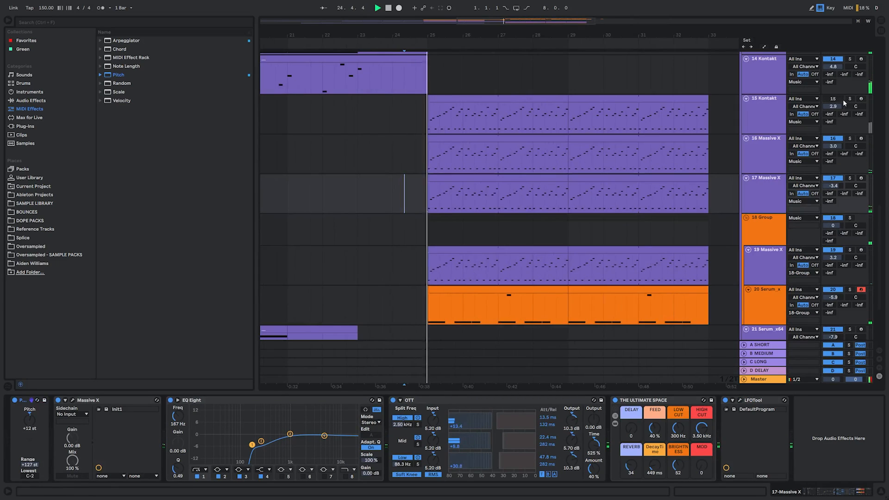
pyautogui.click(502, 99)
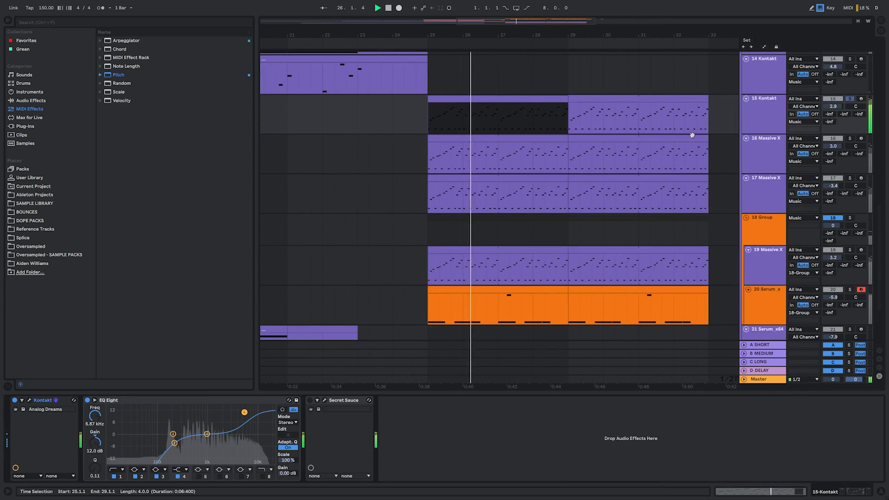
pyautogui.click(764, 152)
pyautogui.click(583, 118)
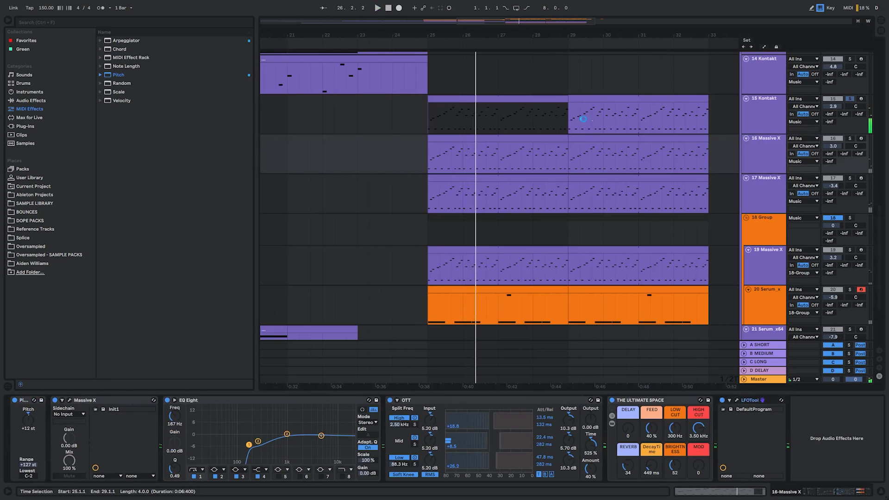
pyautogui.moveTo(519, 99); pyautogui.dragTo(520, 139)
pyautogui.press('space')
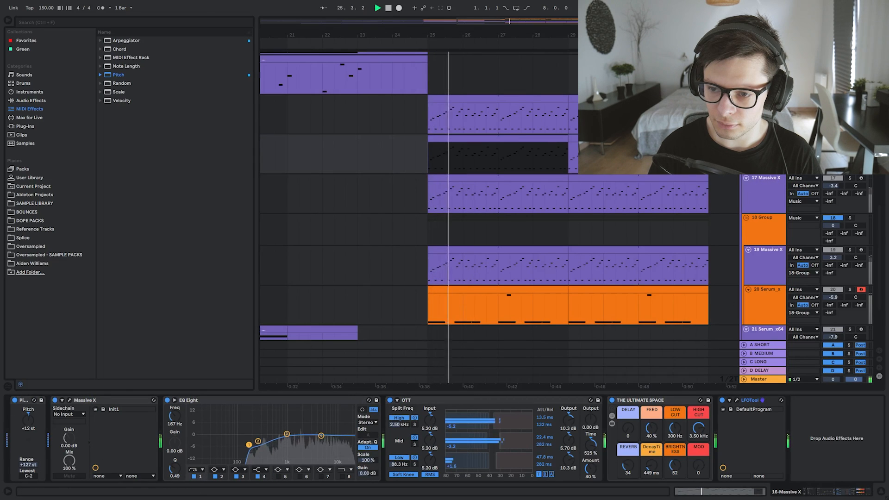
# Add the +12 st Pitch effect and LFOTool to the 15 Kontakt track's device chain.
pyautogui.press('Down')
pyautogui.click(530, 99)
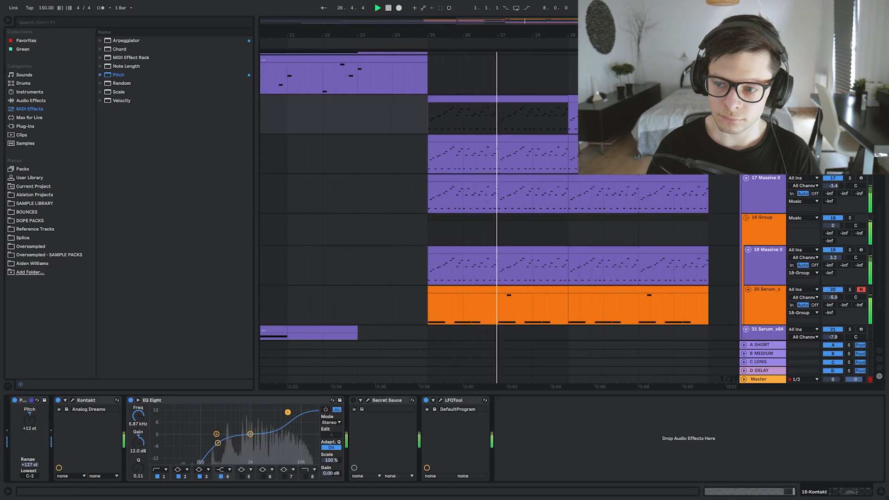
pyautogui.click(767, 139)
pyautogui.click(766, 99)
# Review the Analog Dreams patch in Kontakt and play the soloed 15 Kontakt layer from bar 25.
pyautogui.click(73, 400)
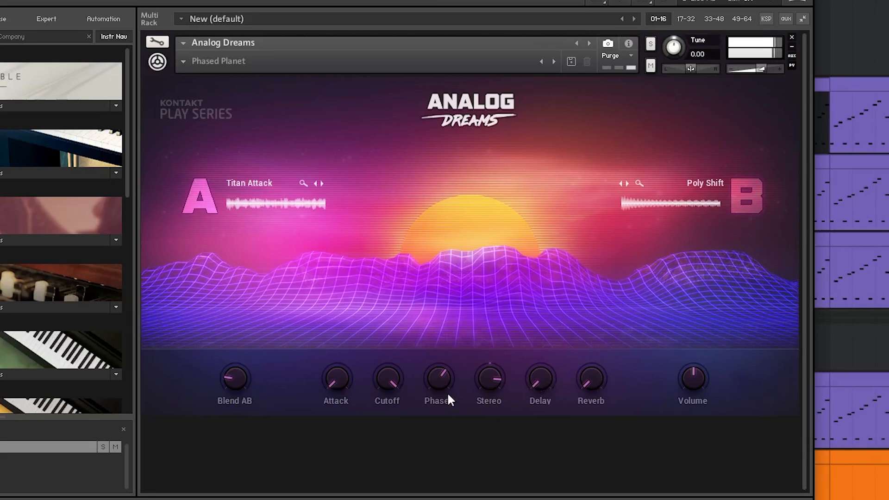
pyautogui.press('space')
pyautogui.click(558, 40)
pyautogui.press('space')
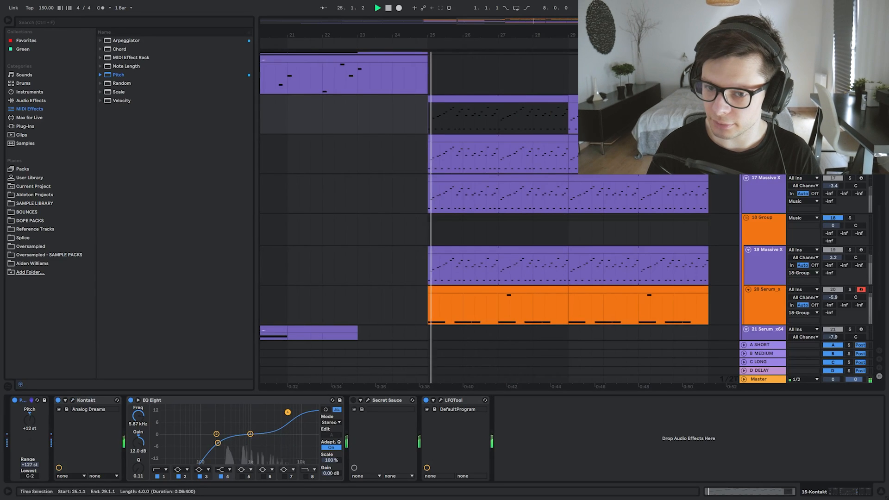
pyautogui.scroll(2, 473, 209)
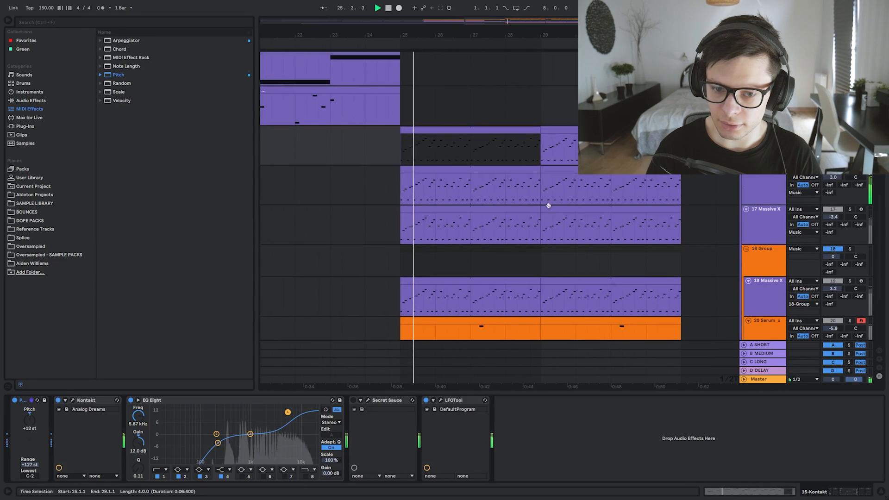
pyautogui.click(472, 175)
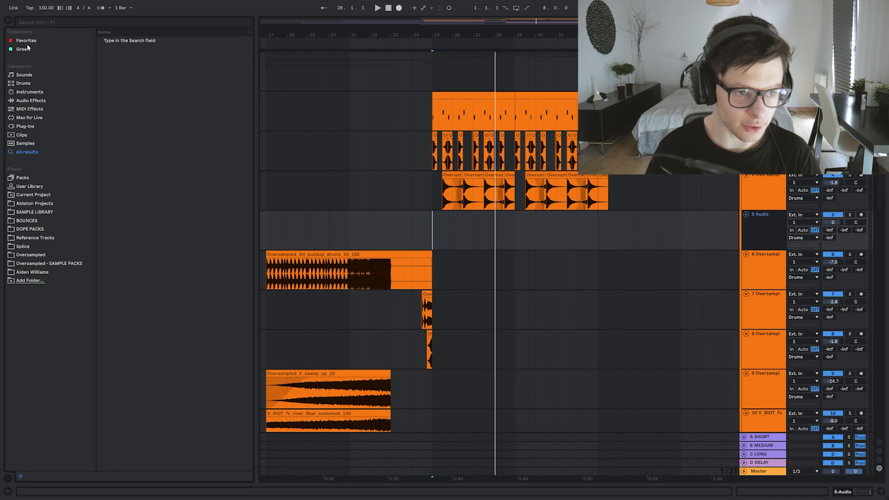
# Place Oversampled_SH_perc_19 from the SUPER HEAVY Percs folder in Favorites on the empty audio track 5 at bar 25.
pyautogui.click(26, 41)
pyautogui.click(111, 89)
pyautogui.click(105, 152)
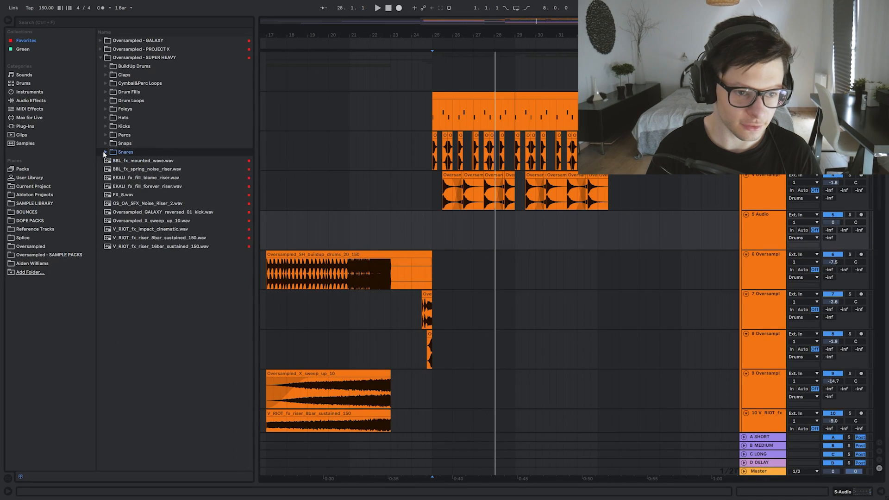
pyautogui.press('Up')
pyautogui.scroll(-4, 501, 222)
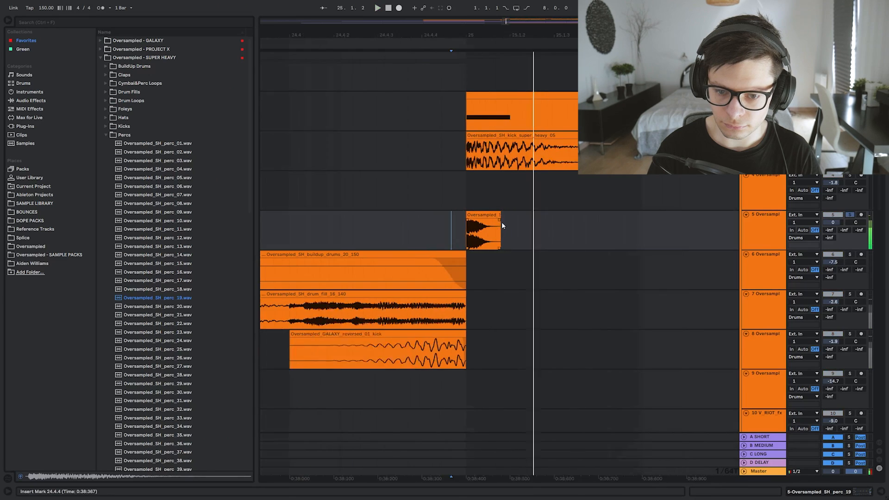
# High-pass the percussion track with EQ Eight at about 445 Hz with a Q of 0.49.
pyautogui.doubleClick(486, 217)
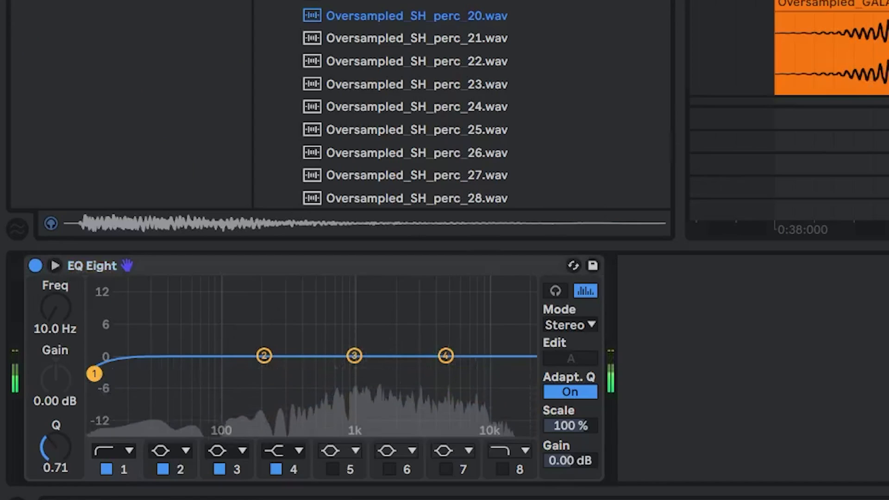
pyautogui.moveTo(37, 441); pyautogui.dragTo(117, 445)
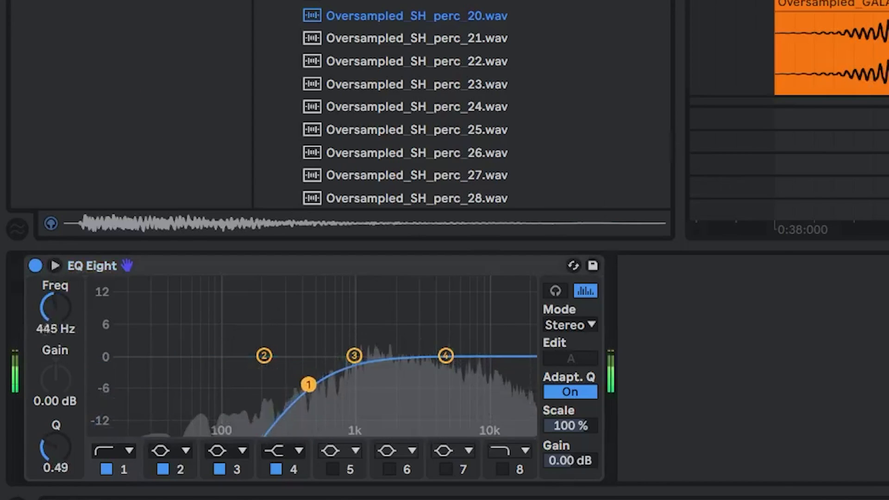
pyautogui.press('space')
# Search the browser for "hass", add the HASS EFFECT rack to the percussion track, and mute the track for comparison.
pyautogui.click(44, 23)
pyautogui.write('hass')
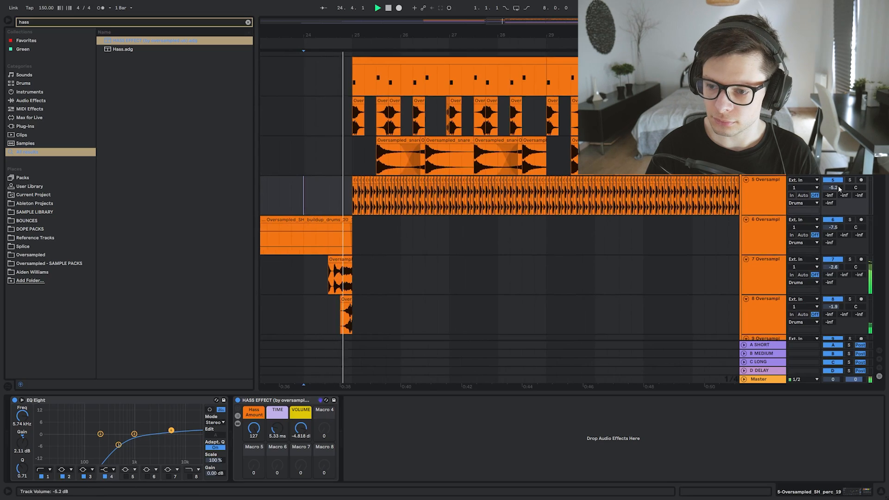
pyautogui.click(841, 182)
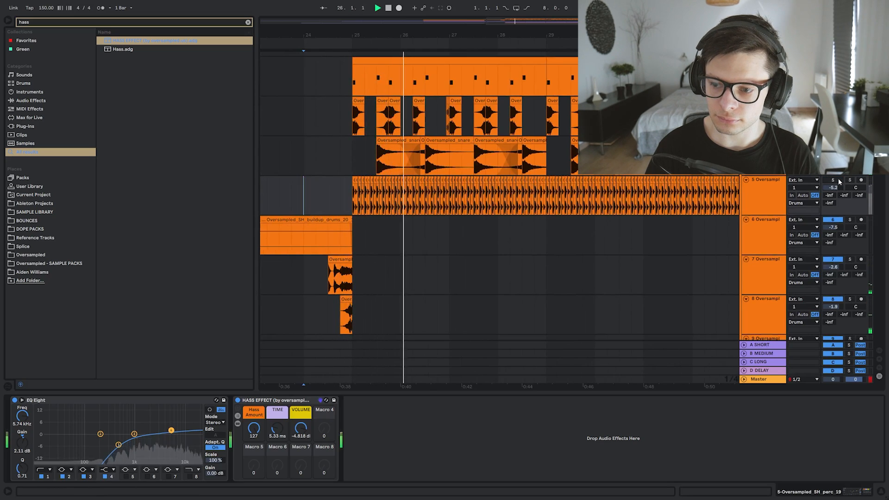
# Transpose the long notes in the orange MIDI clip down by three semitones.
pyautogui.moveTo(333, 232); pyautogui.dragTo(499, 231)
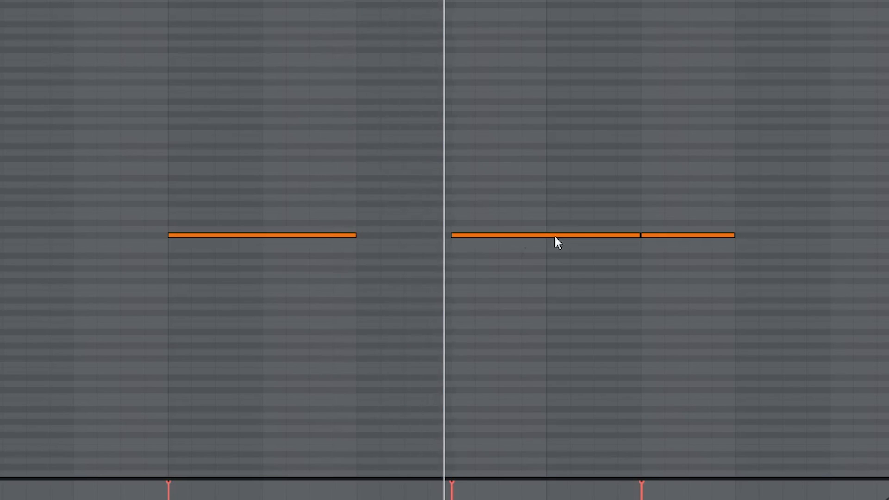
pyautogui.press('Down')
pyautogui.press('Down')
pyautogui.press('Down')
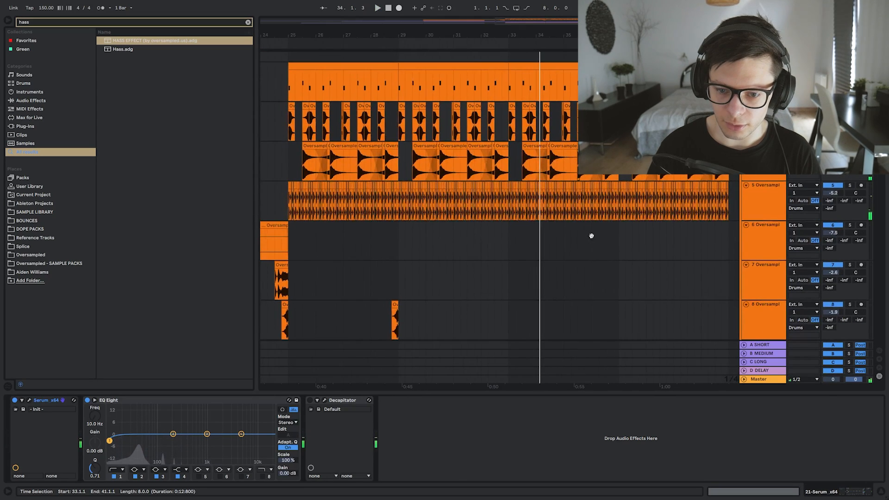
# Insert an empty audio track directly below the percussion track.
pyautogui.scroll(-1, 589, 234)
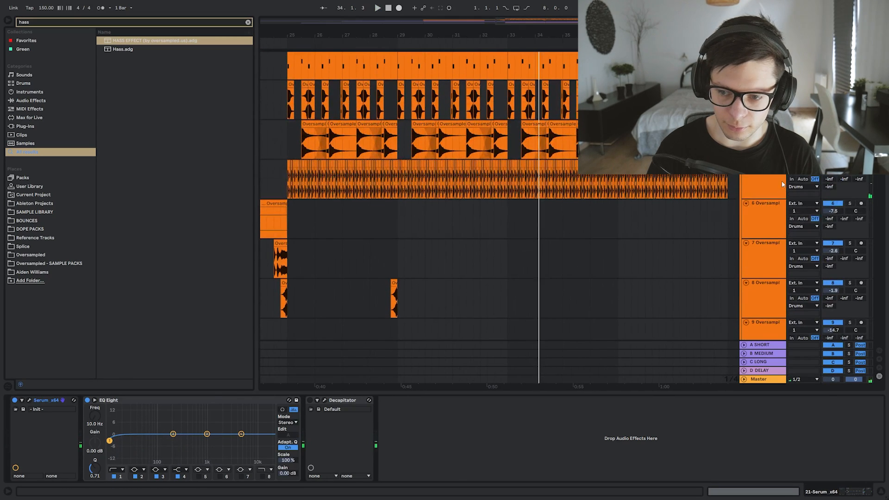
pyautogui.click(724, 185)
pyautogui.hotkey('ctrl', 't')
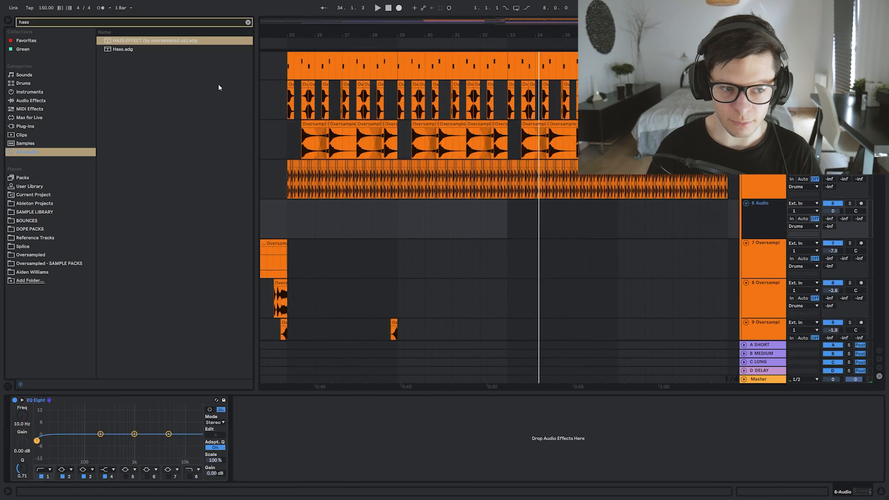
# Place Oversampled_SH_cymbal_perc_loop_26_150 from the 150 folder of Cymbal&Perc Loops at bar 33 and set its track volume to 1.3 dB.
pyautogui.click(249, 23)
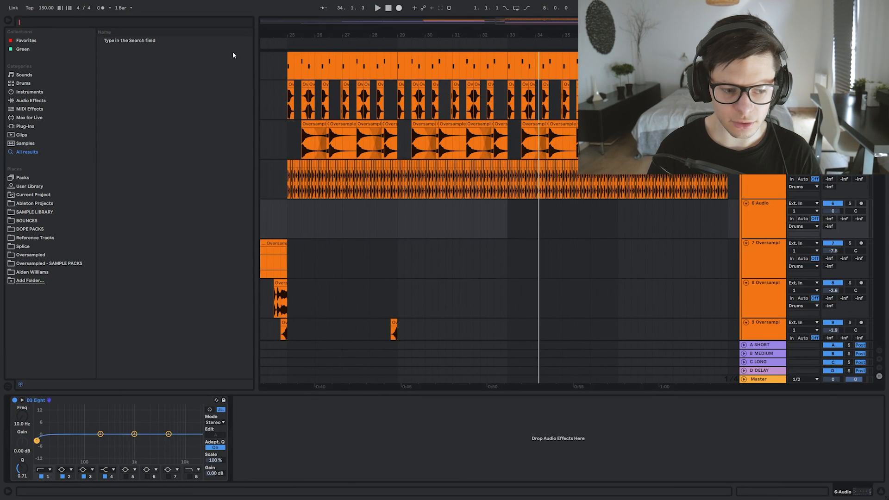
pyautogui.click(39, 262)
pyautogui.click(29, 40)
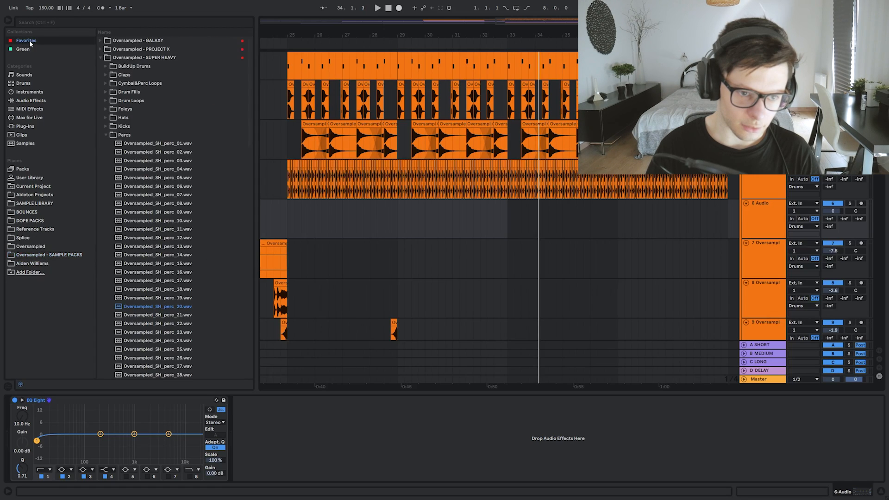
pyautogui.click(142, 134)
pyautogui.click(106, 83)
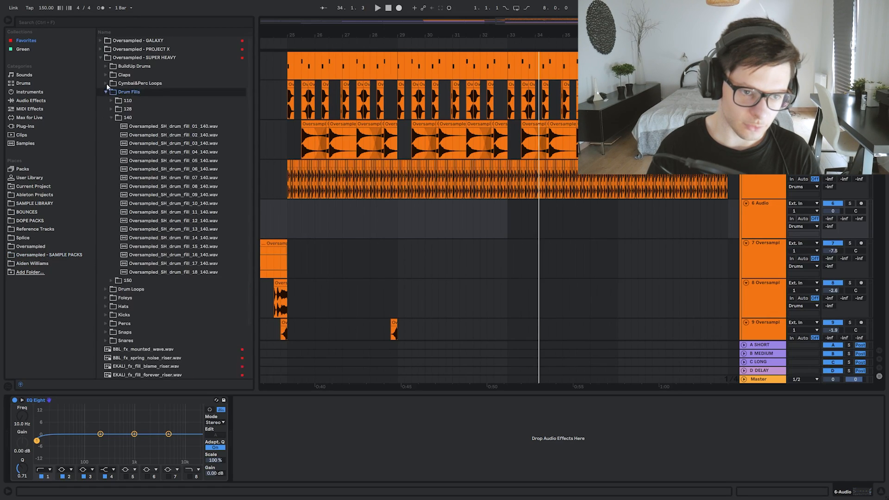
pyautogui.click(129, 118)
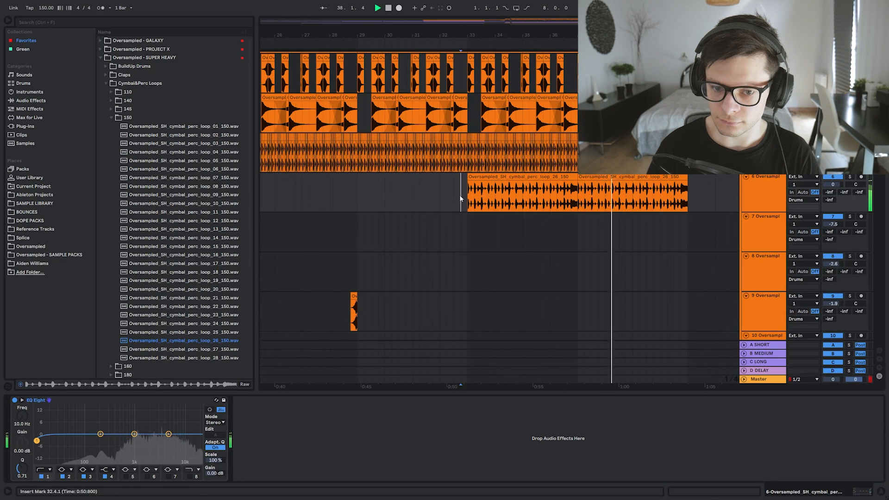
pyautogui.moveTo(836, 185); pyautogui.dragTo(836, 181)
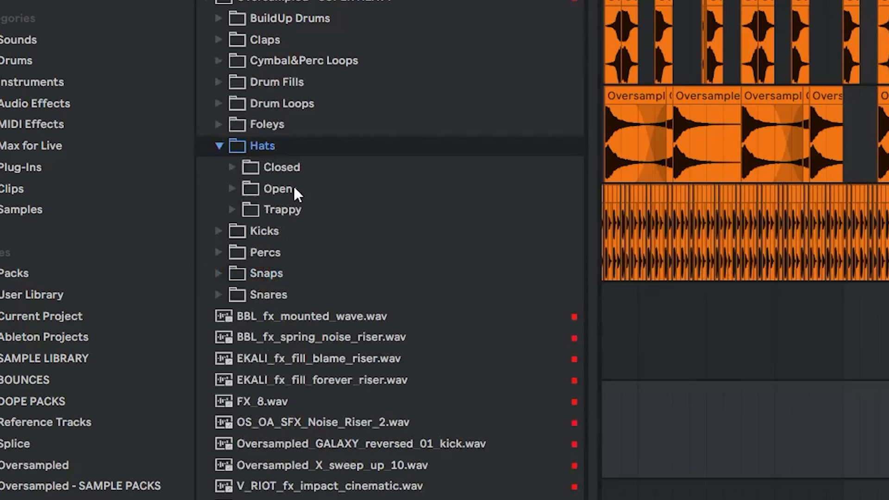
# Place Oversampled_SH_trap_hat_14 from the Trappy hats folder at bar 33 on track 7 and cut off everything after 33.1.2.
pyautogui.click(237, 168)
pyautogui.click(301, 213)
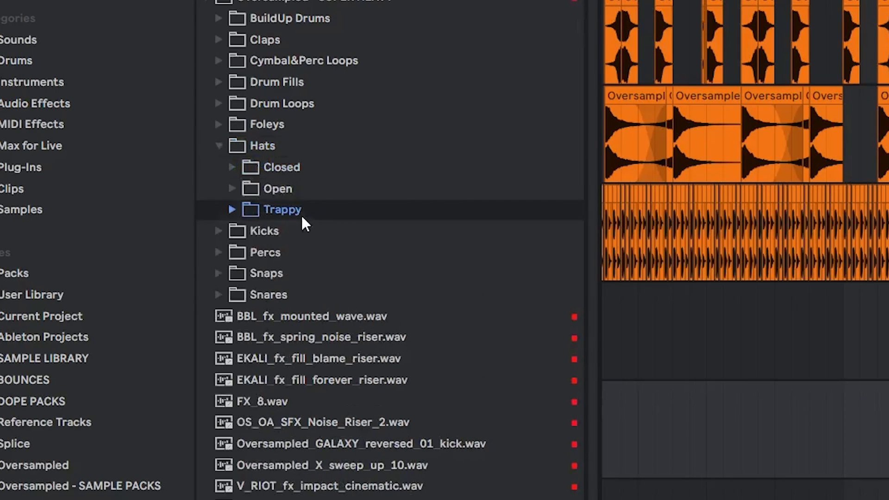
pyautogui.scroll(5, 464, 234)
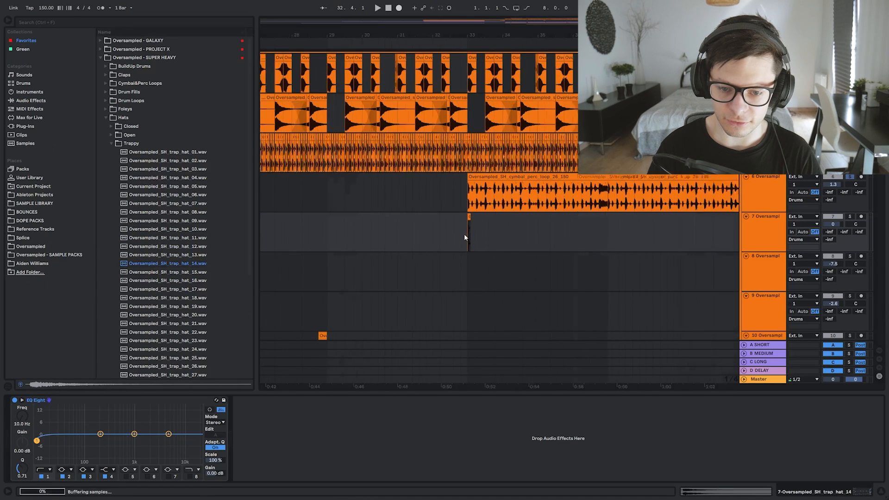
pyautogui.moveTo(486, 230); pyautogui.dragTo(455, 228)
pyautogui.press('Delete')
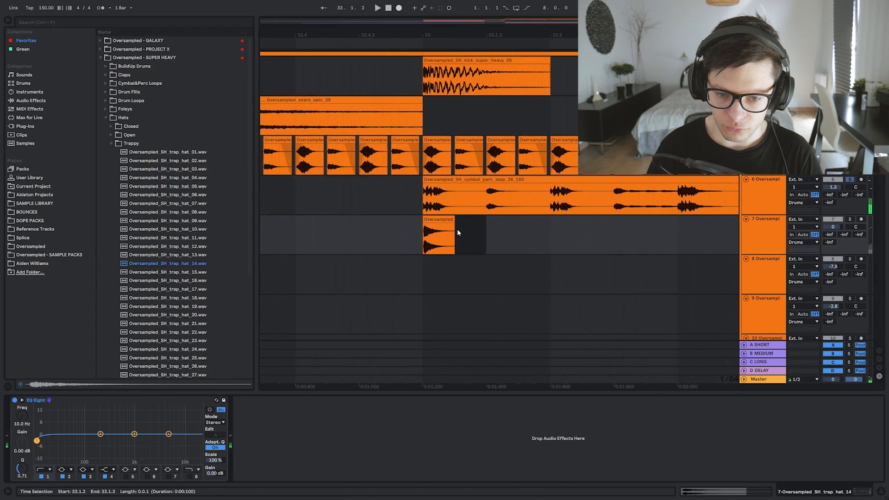
pyautogui.click(439, 220)
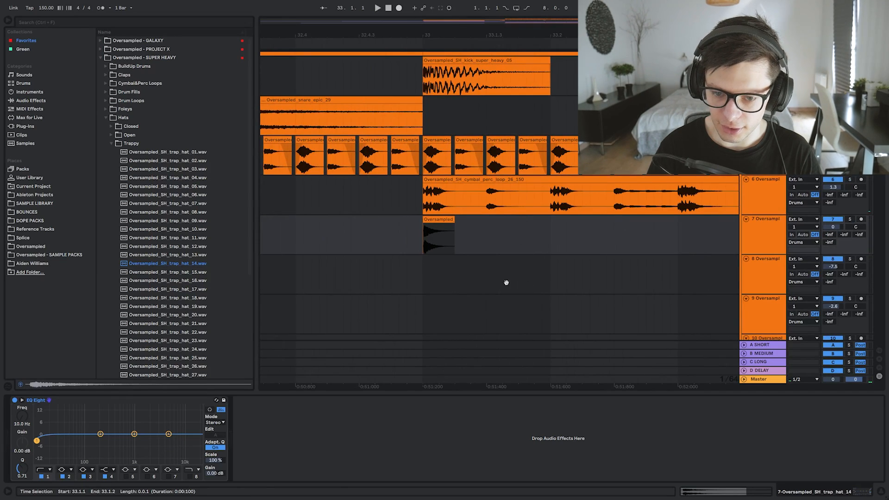
# Repeat the trap hat clip on track 7 from bar 33 to bar 41, set its track volume to -6.4 dB and audition it.
pyautogui.moveTo(506, 283); pyautogui.dragTo(495, 51)
pyautogui.moveTo(483, 266); pyautogui.dragTo(471, 39)
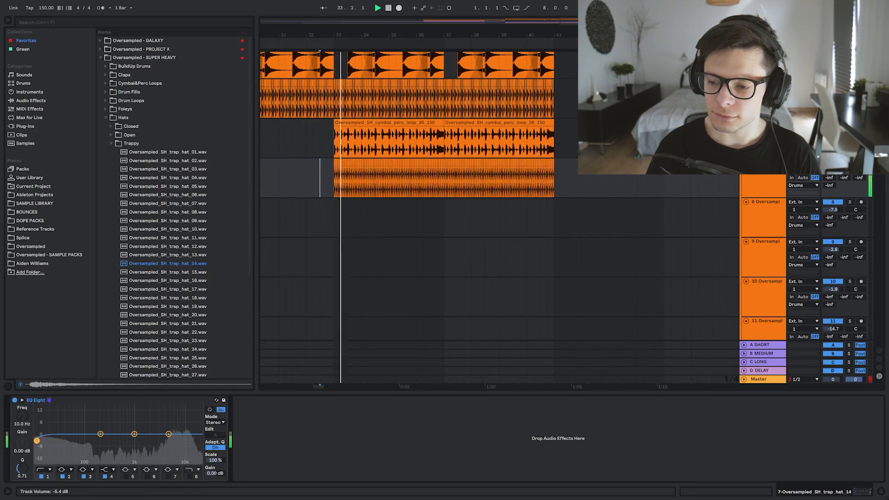
pyautogui.moveTo(414, 178); pyautogui.dragTo(445, 208)
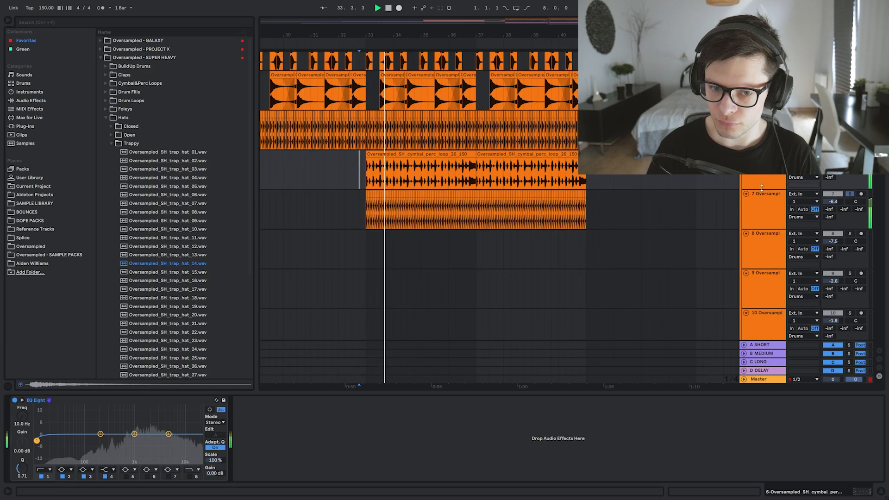
pyautogui.scroll(3, 394, 182)
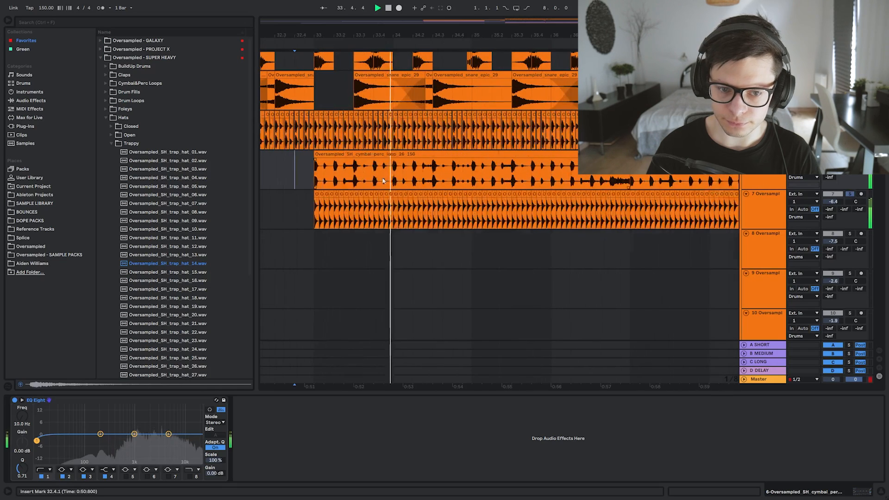
pyautogui.click(312, 181)
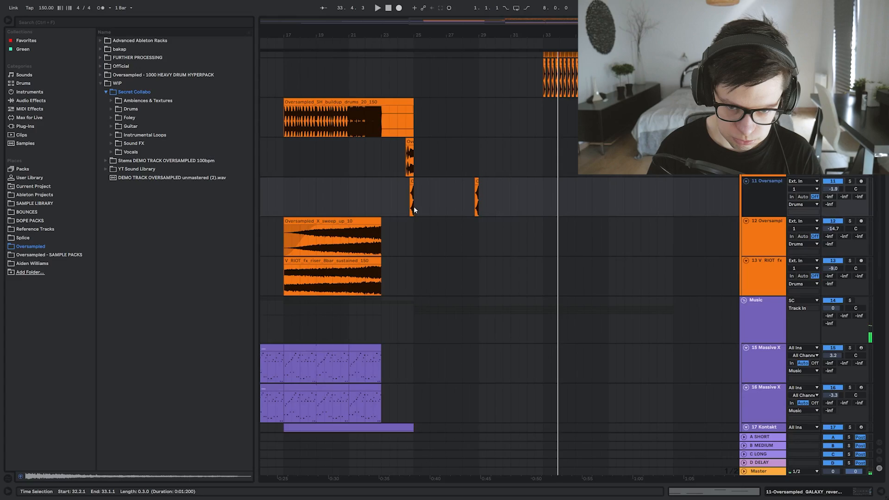
# Repeat the four-bar section holding the reversed kick on track 11 three more times, from bar 29 through bar 41.
pyautogui.moveTo(423, 201); pyautogui.dragTo(483, 200)
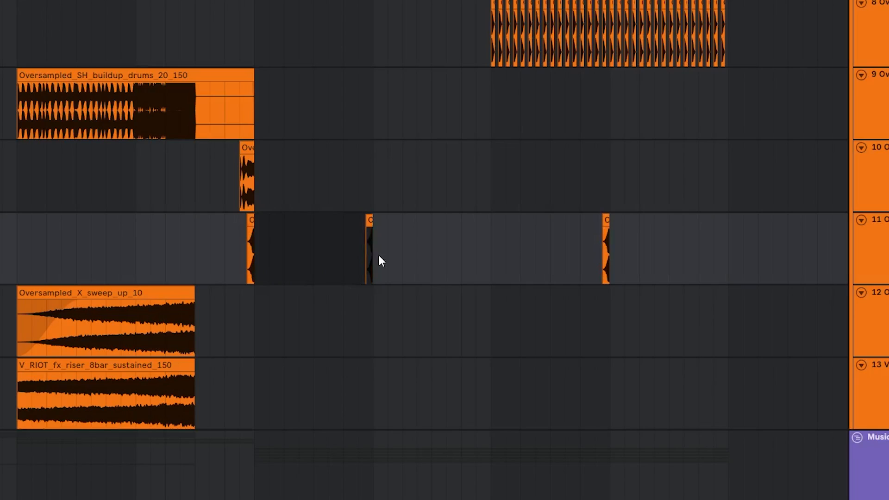
pyautogui.hotkey('ctrl', 'd')
pyautogui.hotkey('ctrl', 'd')
pyautogui.hotkey('ctrl', 'd')
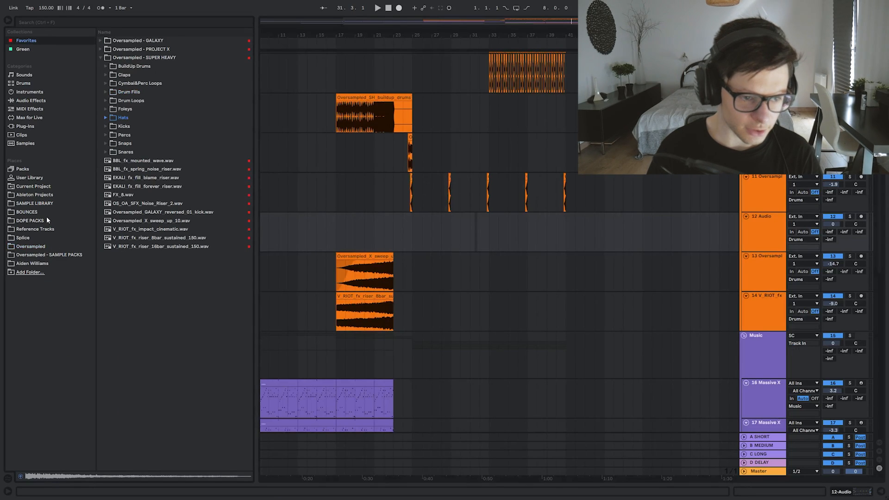
# Place AW_PF_reversed_snare from the Polygon Future EP FXs folder on audio track 12, ending at bar 33, and play the transition.
pyautogui.click(35, 204)
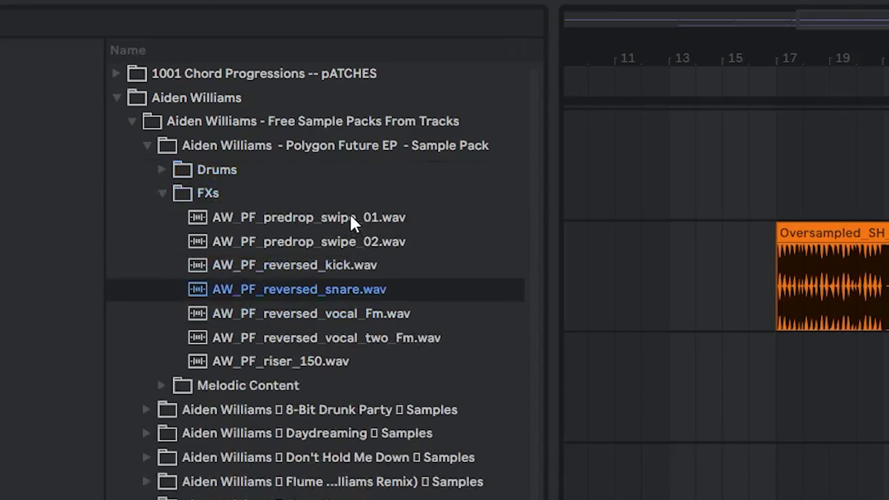
pyautogui.moveTo(165, 118); pyautogui.dragTo(484, 212)
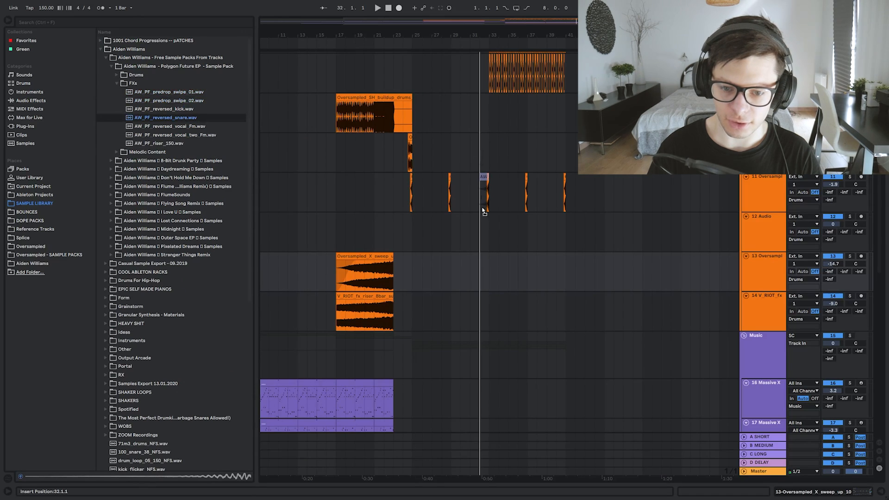
pyautogui.moveTo(483, 211); pyautogui.dragTo(485, 230)
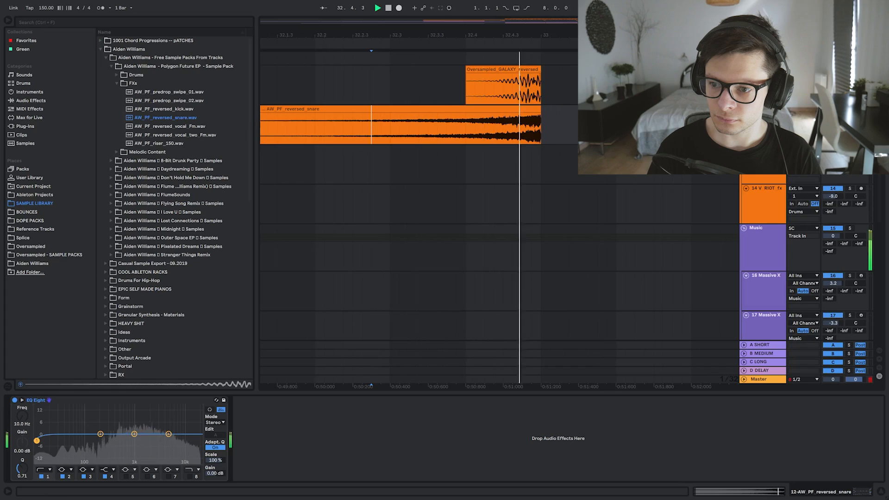
pyautogui.press('space')
pyautogui.press('space')
# Delete the clips on drum tracks 5 to 8 from 40.3 to bar 41 to leave a gap before the drop ends.
pyautogui.scroll(-4, 598, 125)
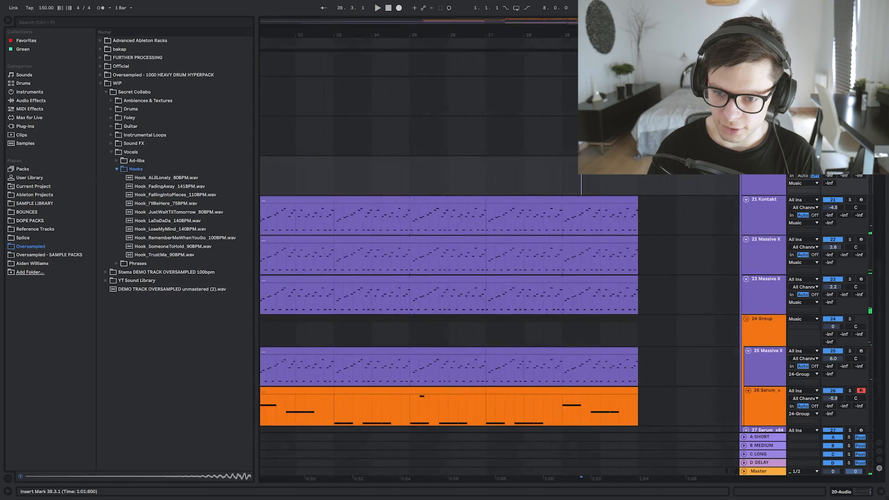
pyautogui.scroll(5, 546, 229)
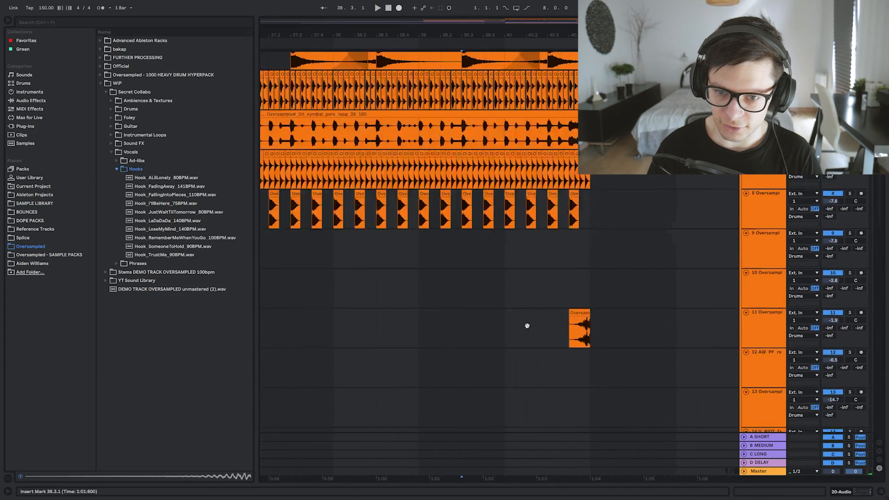
pyautogui.moveTo(527, 325); pyautogui.dragTo(528, 353)
pyautogui.click(451, 276)
pyautogui.press('space')
pyautogui.moveTo(608, 129); pyautogui.dragTo(614, 250)
pyautogui.moveTo(571, 149); pyautogui.dragTo(521, 83)
pyautogui.press('space')
pyautogui.moveTo(506, 178); pyautogui.dragTo(644, 290)
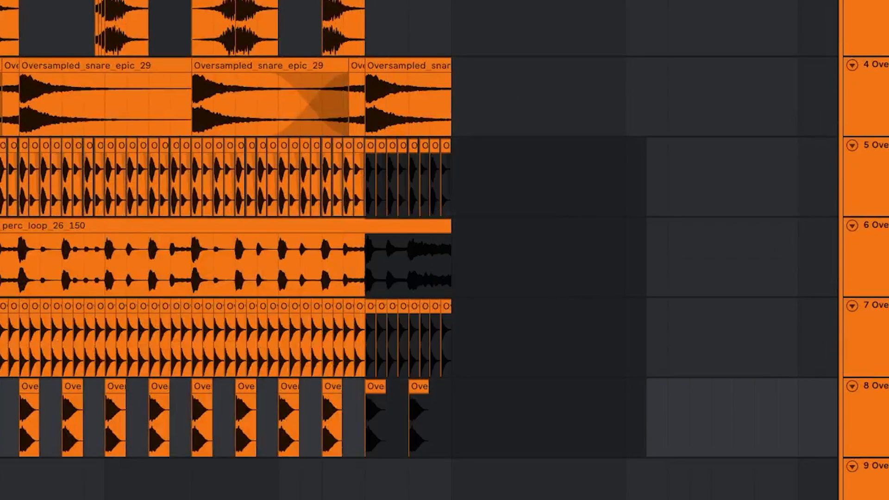
pyautogui.press('Delete')
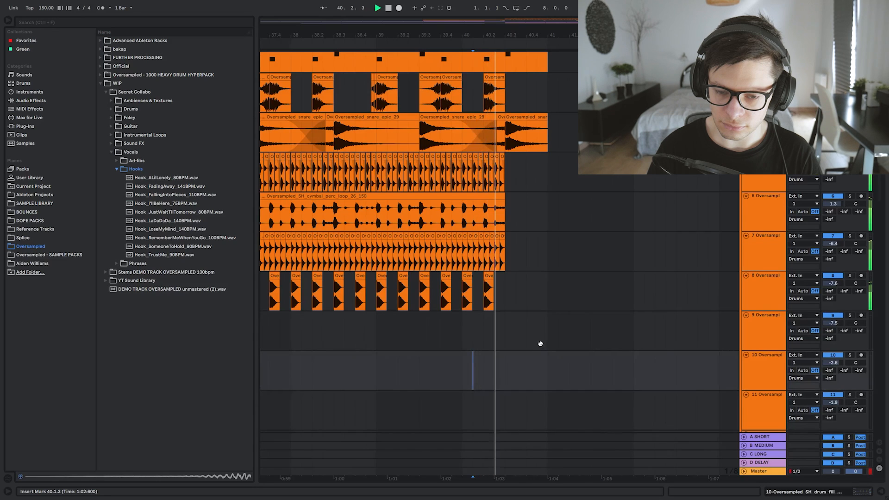
# Place Hook_LoseMyMind_140BPM from the Secret Collabo vocal Hooks folder on track 20 at bar 25.
pyautogui.moveTo(541, 343); pyautogui.dragTo(543, 232)
pyautogui.moveTo(556, 389); pyautogui.dragTo(575, 157)
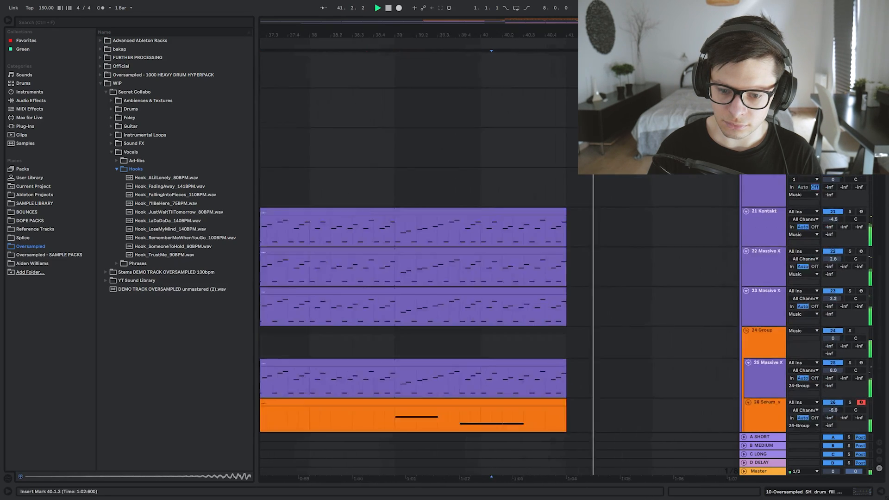
pyautogui.moveTo(570, 403); pyautogui.dragTo(595, 282)
pyautogui.moveTo(171, 229); pyautogui.dragTo(444, 233)
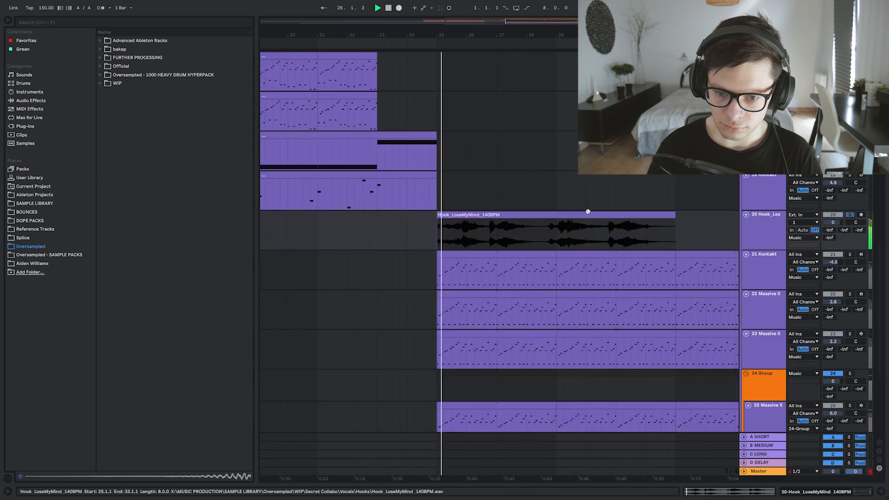
# Turn on warping for all four Hook_LoseMyMind clips together and choose their warp mode.
pyautogui.doubleClick(583, 213)
pyautogui.click(100, 92)
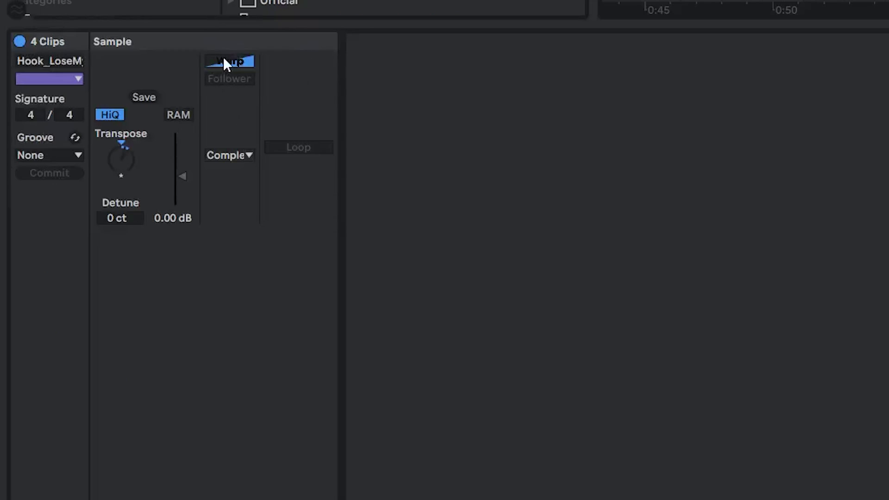
pyautogui.click(227, 63)
pyautogui.click(229, 156)
pyautogui.click(231, 201)
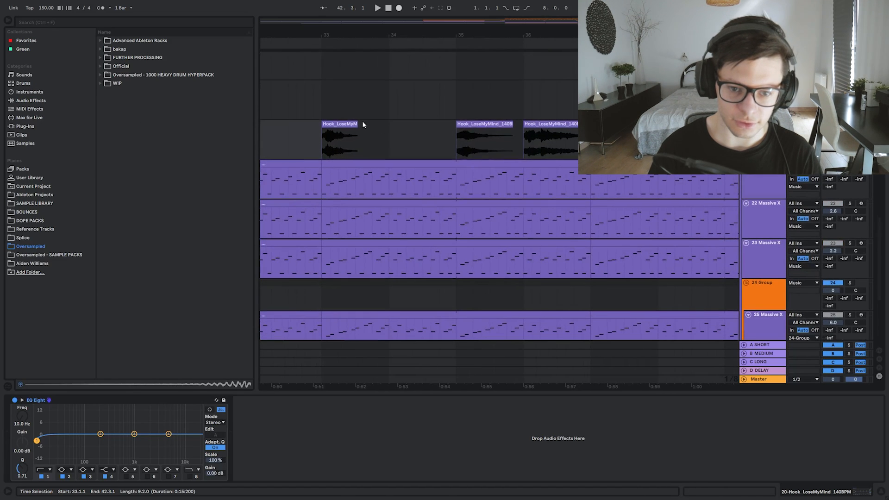
# Extend the first Hook_LoseMyMind clip from bar 33 to bar 35, give it a short fade-in and play it back.
pyautogui.moveTo(363, 121); pyautogui.dragTo(397, 124)
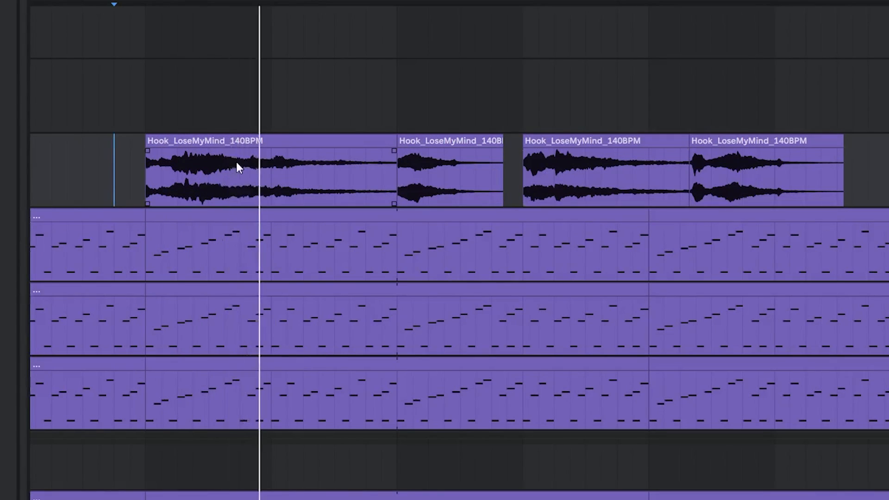
pyautogui.moveTo(150, 149); pyautogui.dragTo(155, 150)
pyautogui.click(173, 141)
pyautogui.press('space')
pyautogui.press('space')
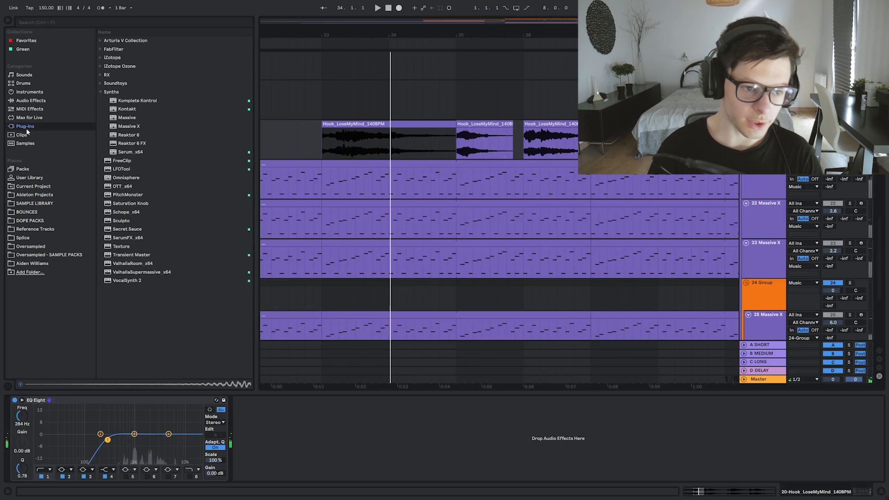
# Add a Saturator after the EQ Eight on the vocal track and set its drive to 10.9 dB.
pyautogui.click(36, 101)
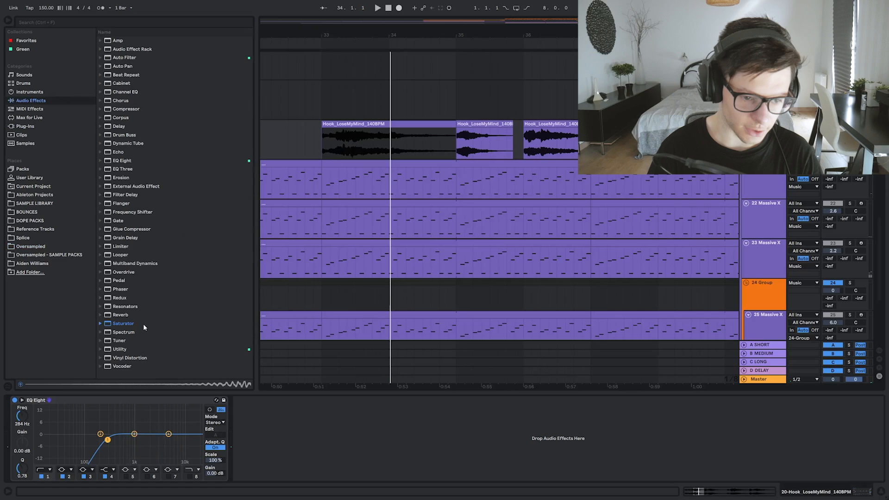
pyautogui.doubleClick(143, 325)
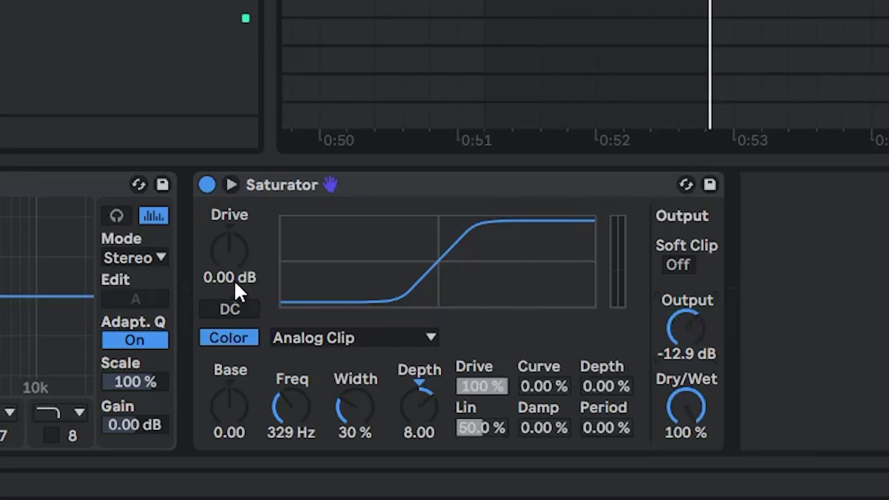
pyautogui.moveTo(227, 252); pyautogui.dragTo(223, 236)
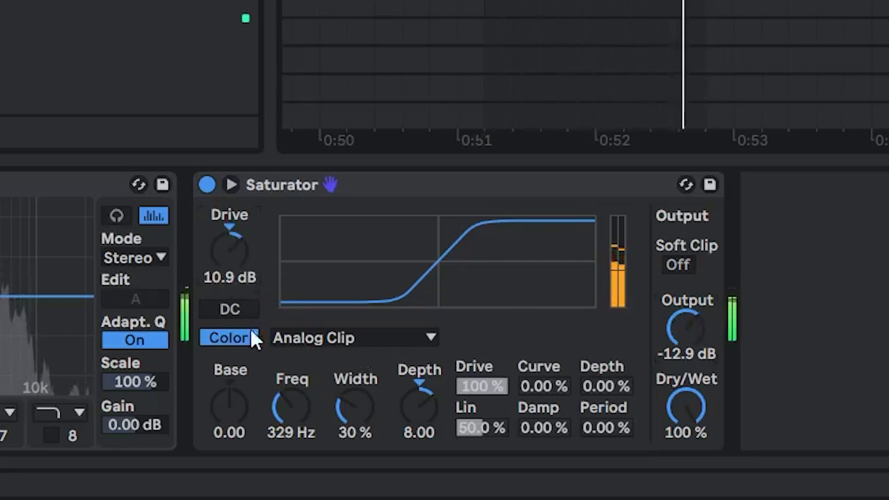
# Enable EQ Eight band 8 as a high cut at 3.59 kHz and set the Saturator curve to Medium Curve.
pyautogui.click(552, 433)
pyautogui.moveTo(569, 317); pyautogui.dragTo(466, 316)
pyautogui.click(826, 341)
pyautogui.click(815, 205)
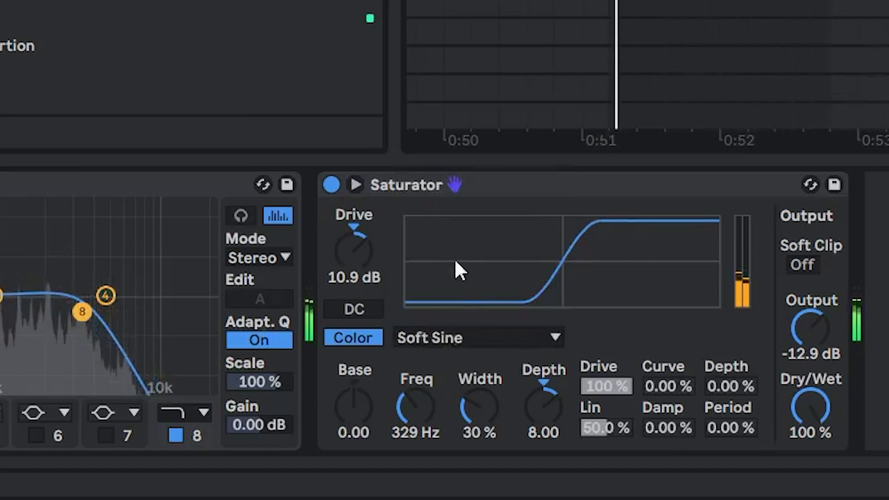
pyautogui.click(820, 338)
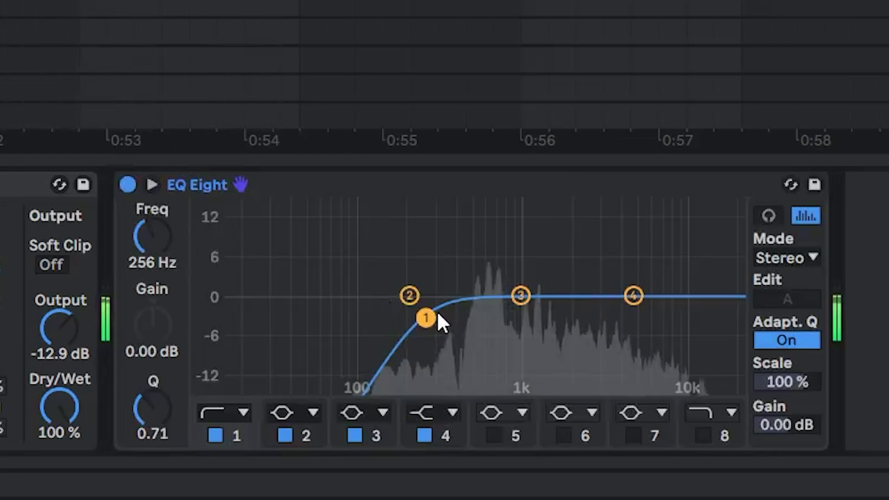
# Raise the low cut of the EQ Eight after the Saturator to 516 Hz while listening to the vocal.
pyautogui.moveTo(438, 313); pyautogui.dragTo(472, 313)
pyautogui.moveTo(473, 313); pyautogui.dragTo(475, 313)
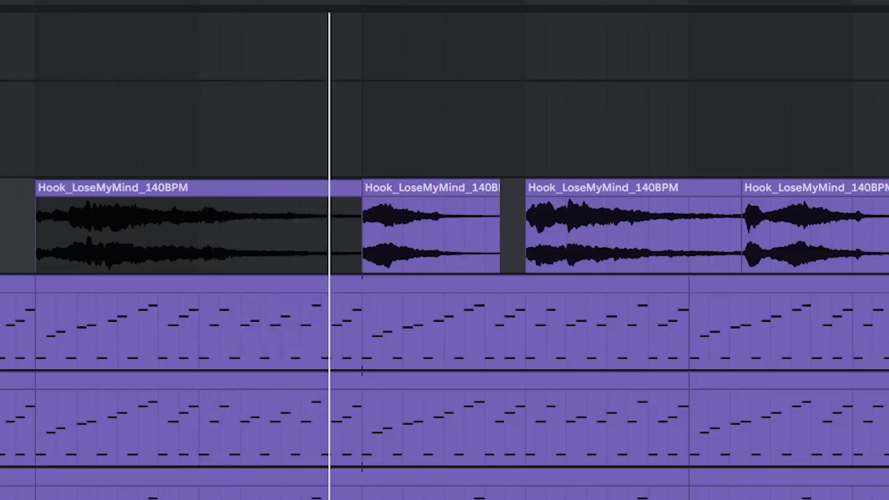
pyautogui.press('space')
# Continue the Hook_LoseMyMind vocal on track 20 with clips on both sides of bar 39 and play the phrase back.
pyautogui.scroll(-5, 126, 265)
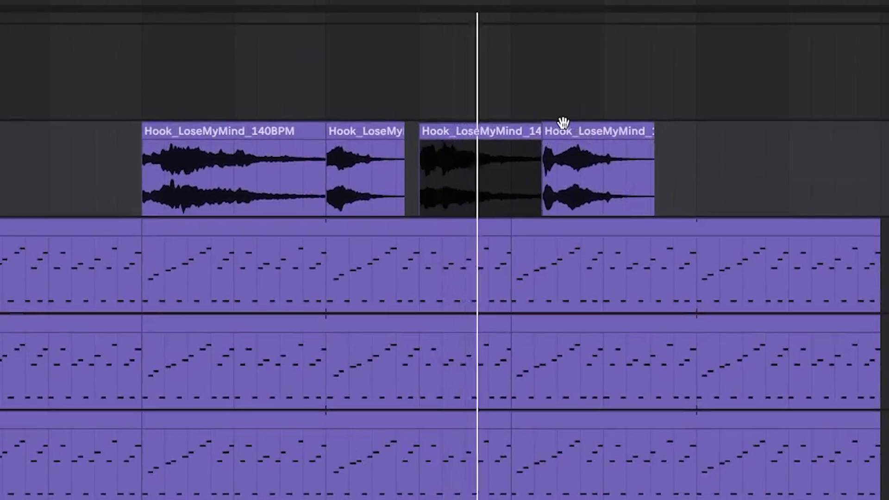
pyautogui.click(550, 130)
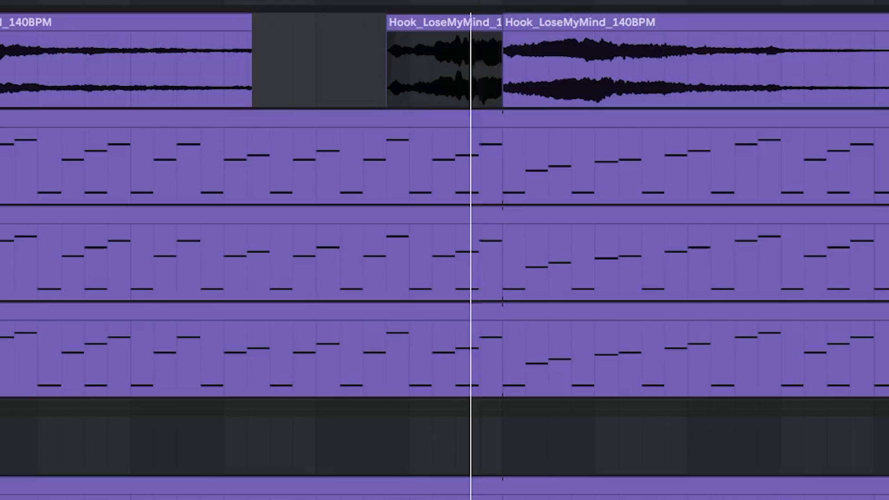
pyautogui.moveTo(500, 151); pyautogui.dragTo(515, 244)
pyautogui.click(247, 173)
pyautogui.press('space')
pyautogui.press('space')
pyautogui.moveTo(517, 127); pyautogui.dragTo(492, 130)
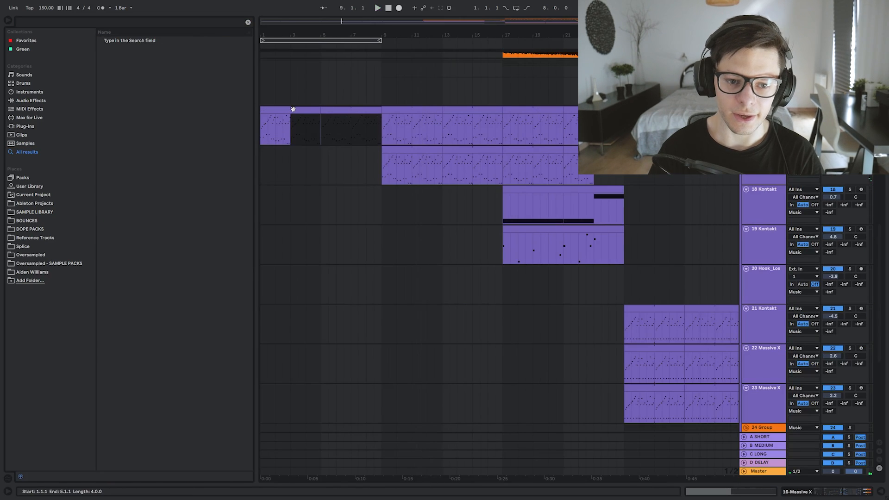
# Delete the Massive X clips before bar 9 on track 16.
pyautogui.click(293, 108)
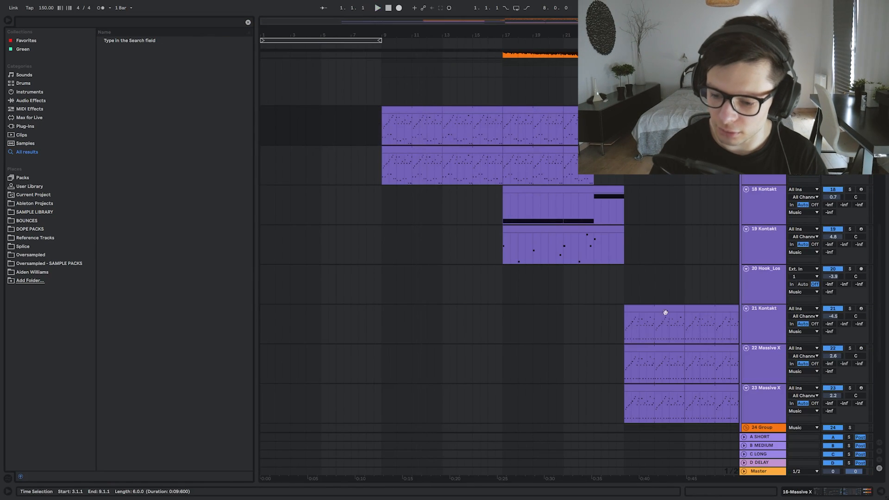
# Add the FreeClip plug-in to the master track, play the drop from bar 25 through it and close its window.
pyautogui.click(761, 472)
pyautogui.click(854, 492)
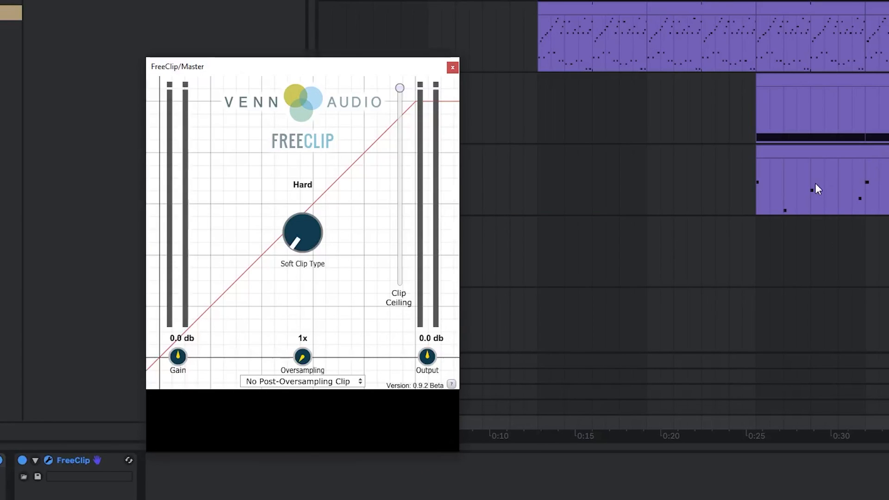
pyautogui.press('space')
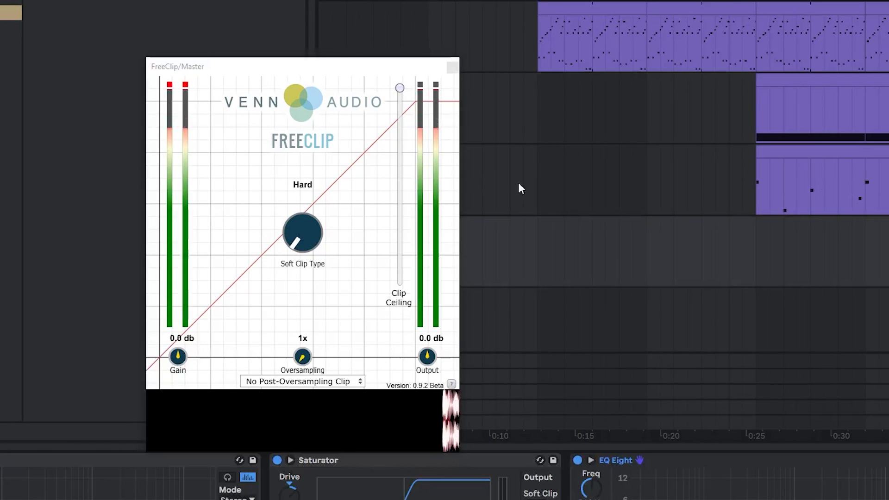
pyautogui.click(452, 67)
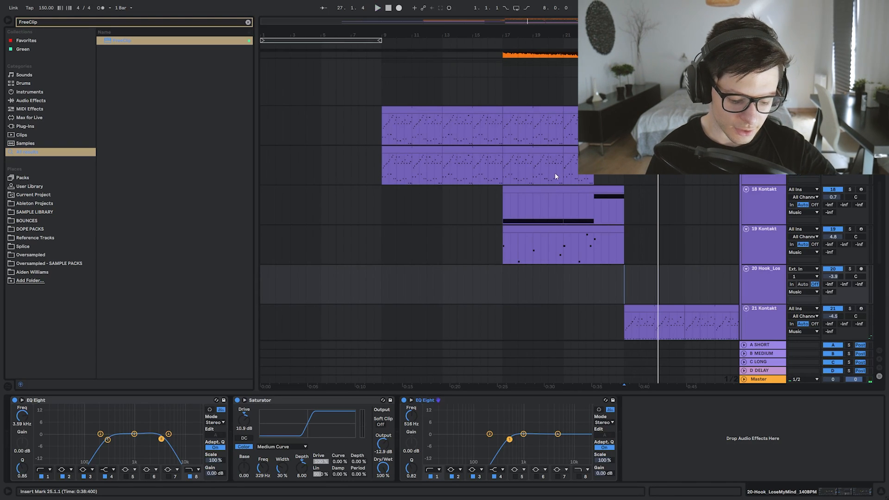
# Play the arrangement from bar 9, hide the device chain and clear the browser search.
pyautogui.click(387, 202)
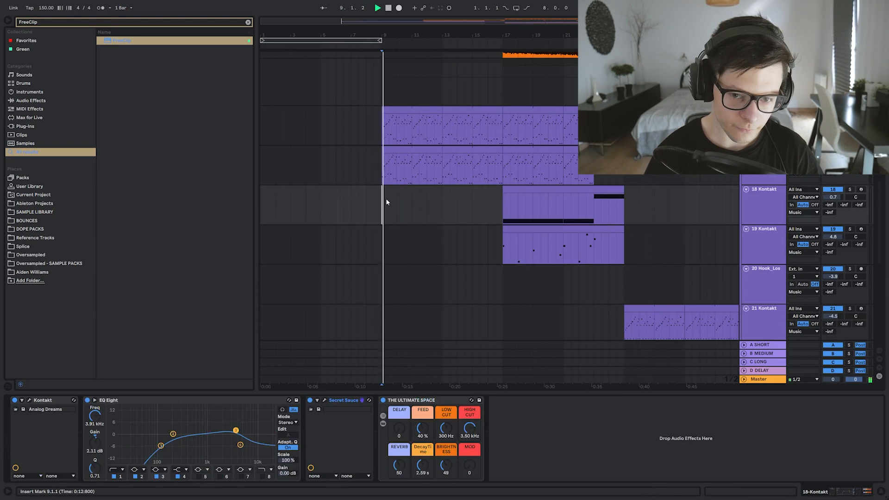
pyautogui.press('space')
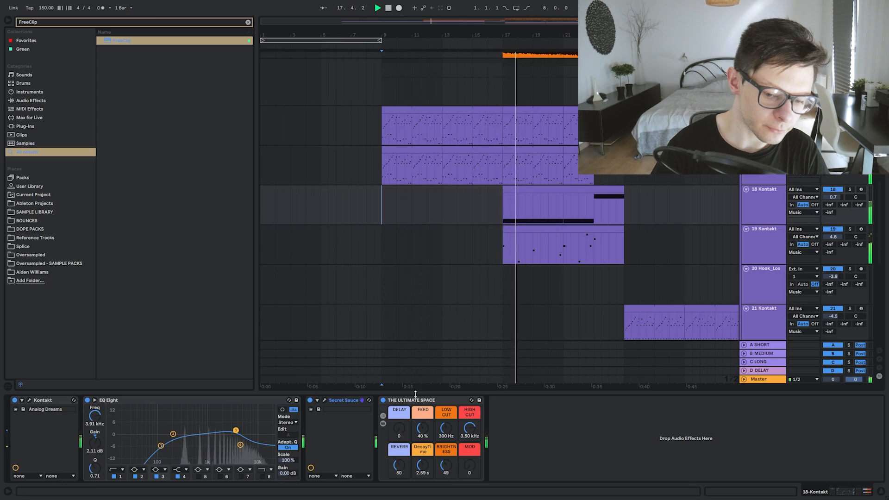
pyautogui.hotkey('ctrl', 'alt', 'l')
pyautogui.click(248, 22)
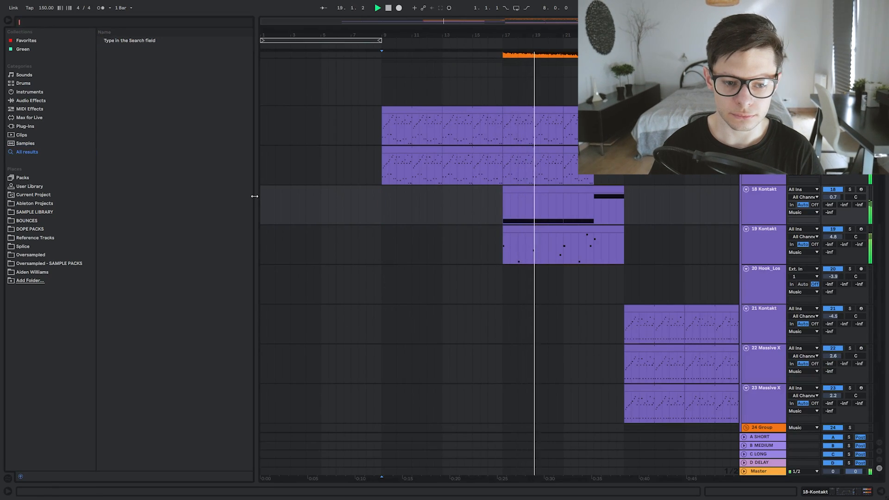
# Narrow the browser and follow playback from the build-up into the drop at bar 25, reviewing the effects, vocal and music tracks.
pyautogui.moveTo(254, 201); pyautogui.dragTo(184, 200)
pyautogui.scroll(5, 398, 269)
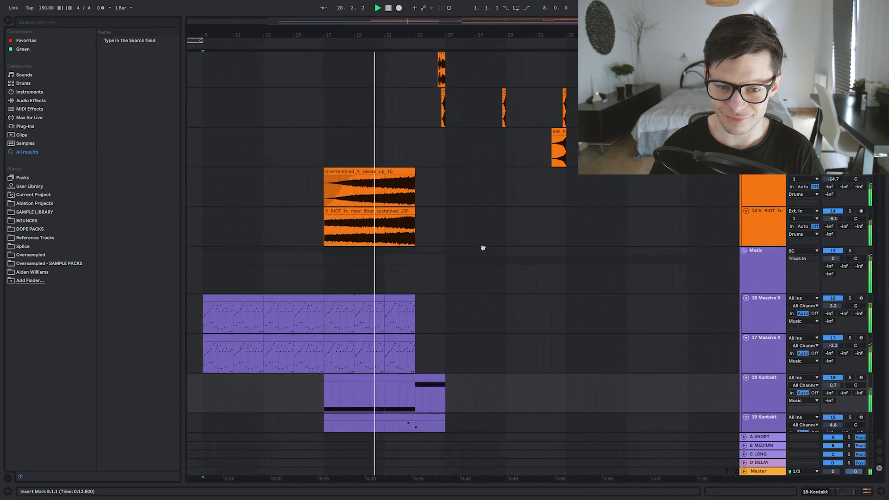
pyautogui.moveTo(463, 107); pyautogui.dragTo(468, 2)
pyautogui.moveTo(679, 278); pyautogui.dragTo(435, 298)
pyautogui.scroll(3, 418, 268)
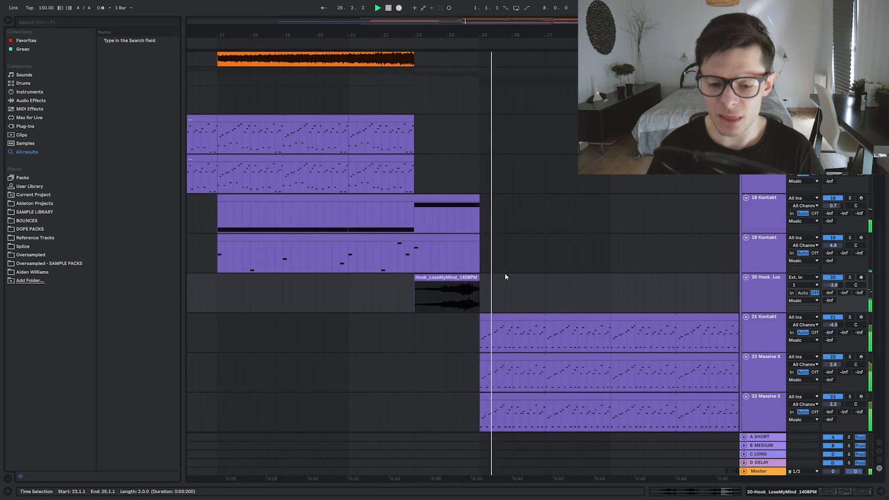
pyautogui.scroll(-3, 514, 250)
pyautogui.scroll(-3, 482, 183)
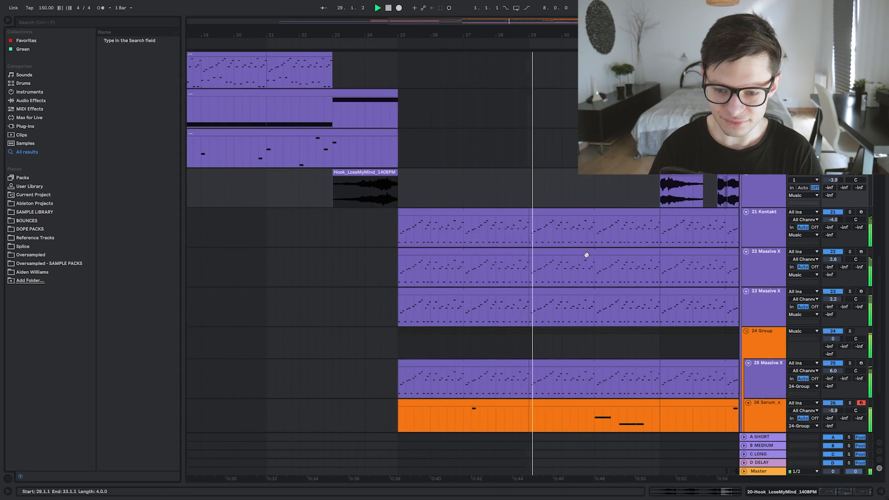
pyautogui.scroll(-4, 463, 150)
# Check the drop's drum tracks during playback and lower the volume of track 7 to -7.3 dB.
pyautogui.scroll(20, 510, 354)
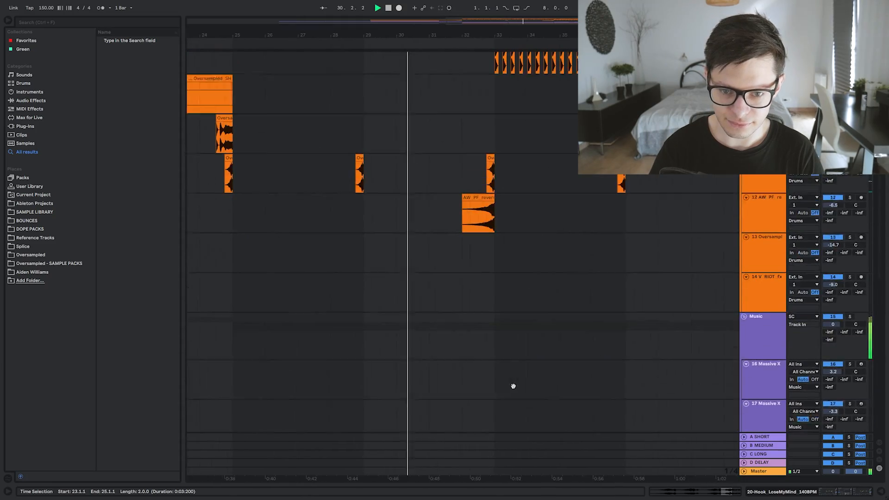
pyautogui.scroll(6, 509, 355)
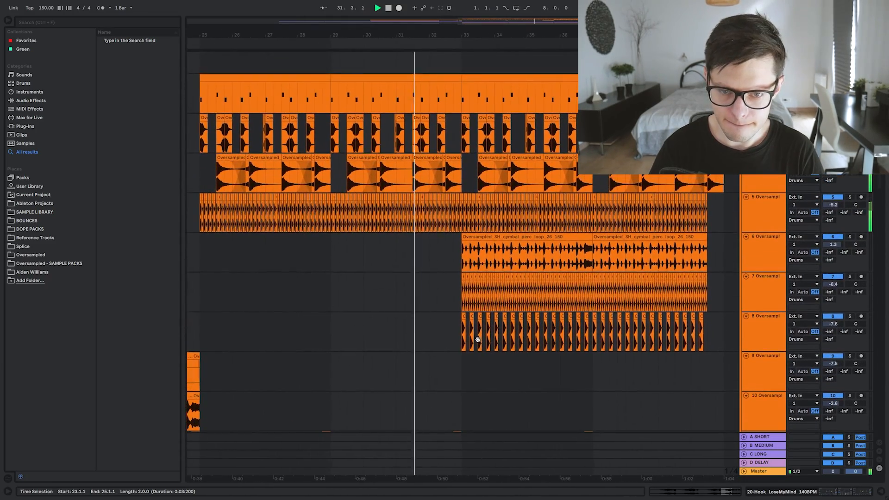
pyautogui.scroll(-2, 478, 341)
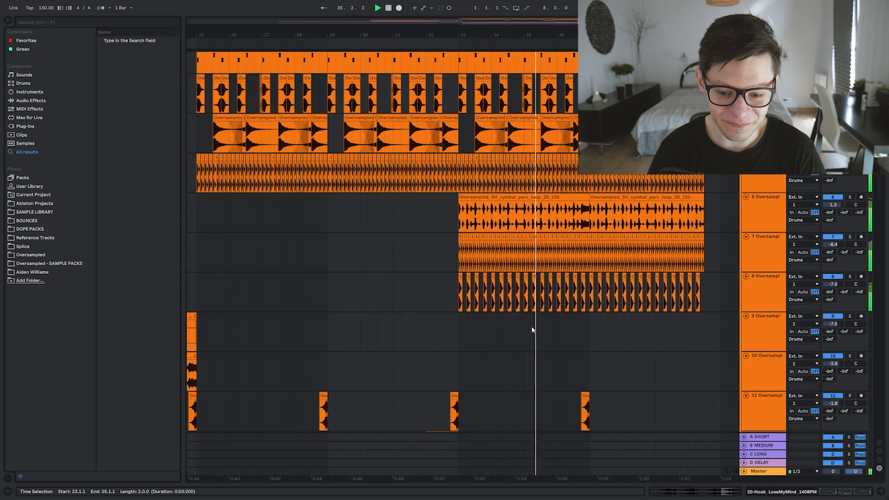
pyautogui.scroll(-20, 532, 326)
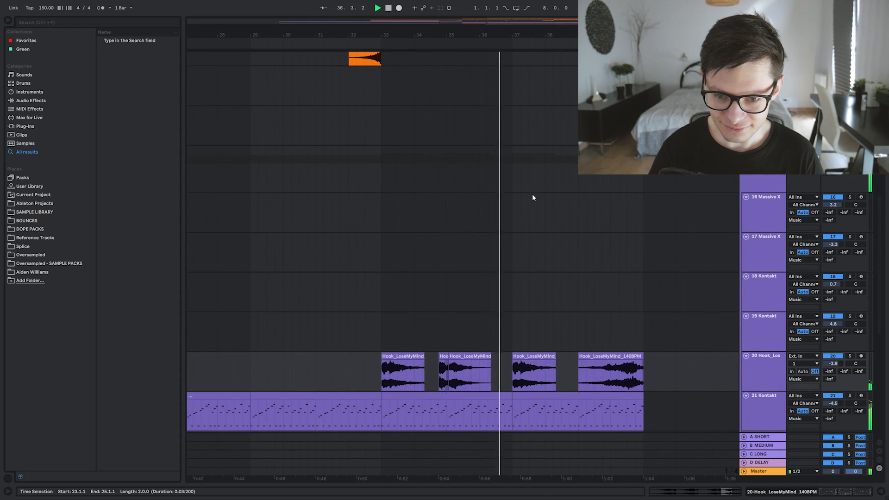
pyautogui.scroll(15, 537, 176)
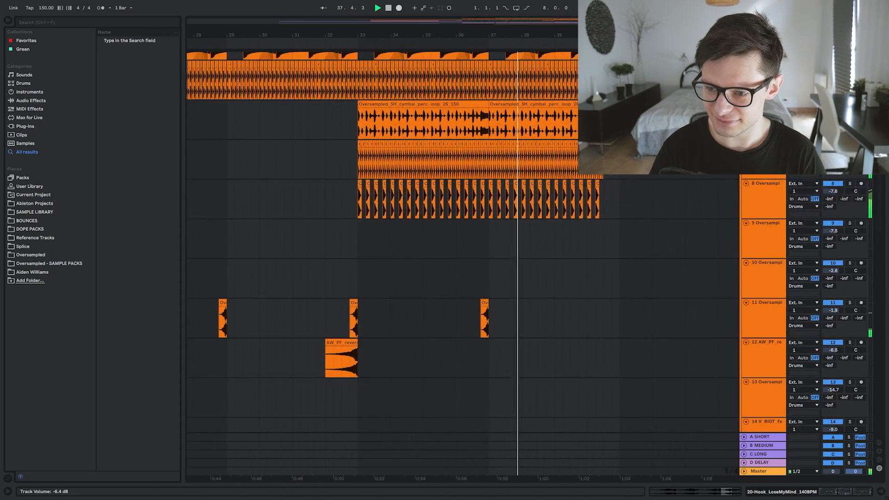
pyautogui.scroll(5, 573, 395)
pyautogui.scroll(-15, 586, 371)
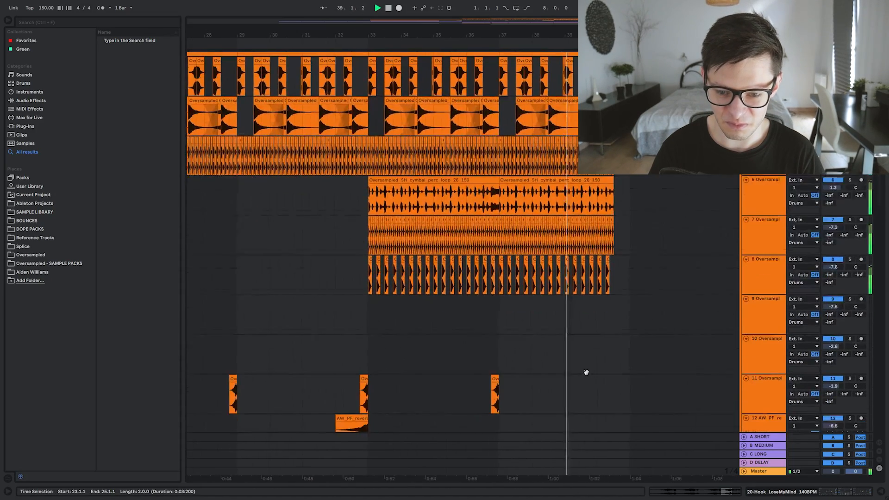
# Review the vocal hook, synth and bass tracks through the end of the drop as playback runs past bar 41.
pyautogui.moveTo(602, 445); pyautogui.dragTo(583, 120)
pyautogui.moveTo(602, 278); pyautogui.dragTo(572, 201)
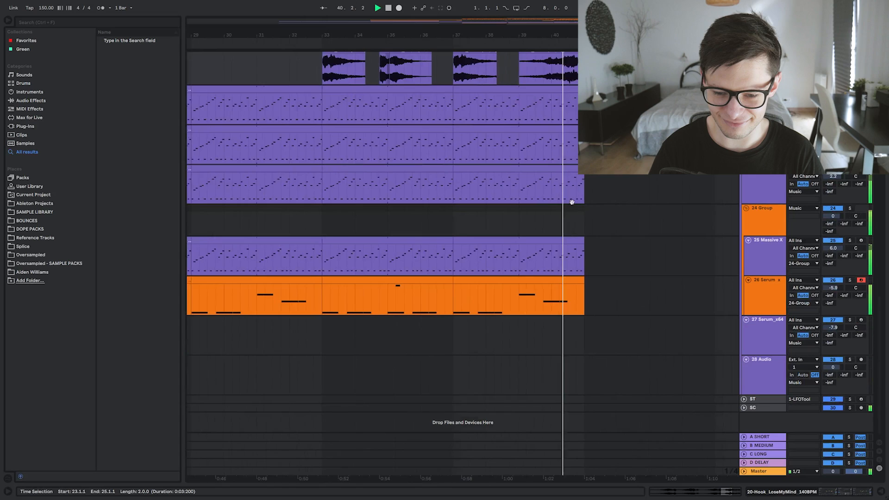
pyautogui.scroll(-5, 567, 237)
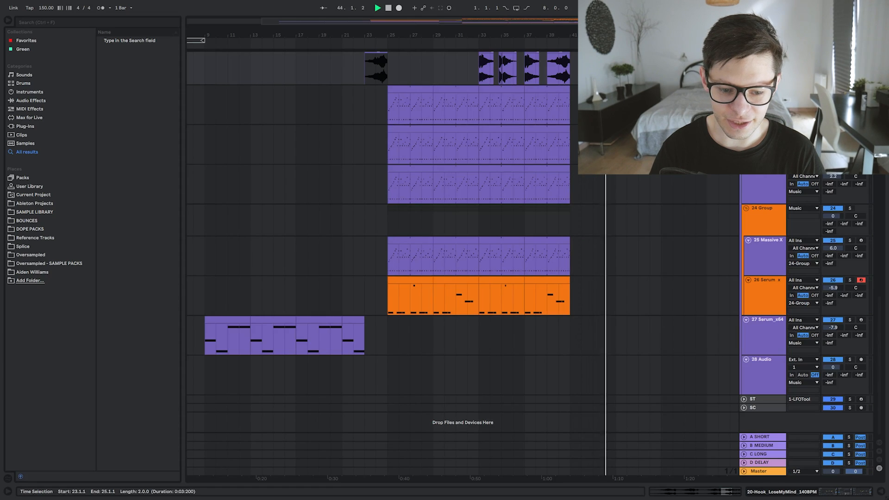
pyautogui.scroll(5, 649, 296)
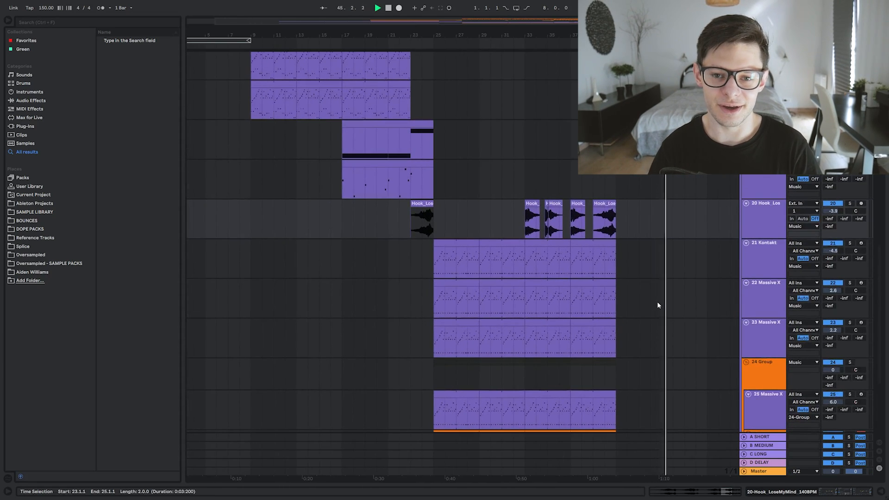
# Play the second half of the drop from bar 33, where the cymbal percussion loop on track 6 begins.
pyautogui.click(429, 262)
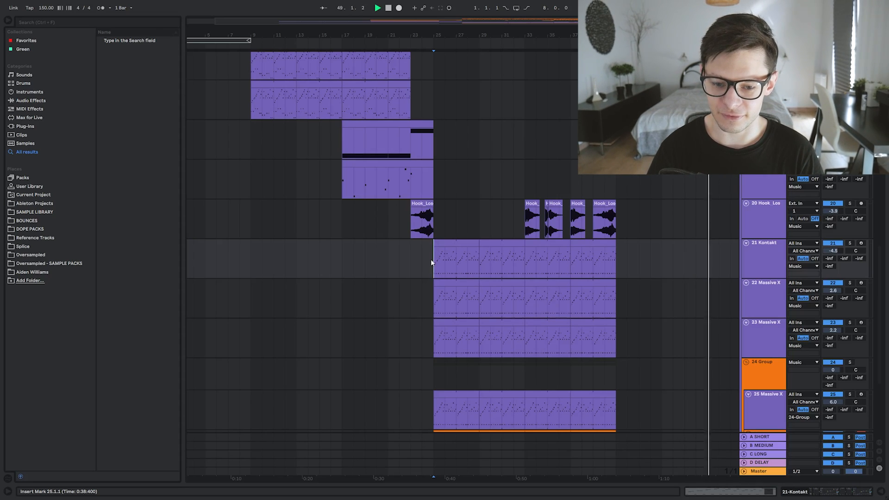
pyautogui.scroll(-3, 482, 236)
pyautogui.keyDown('ctrl'); pyautogui.scroll(5, 480, 219); pyautogui.keyUp('ctrl')
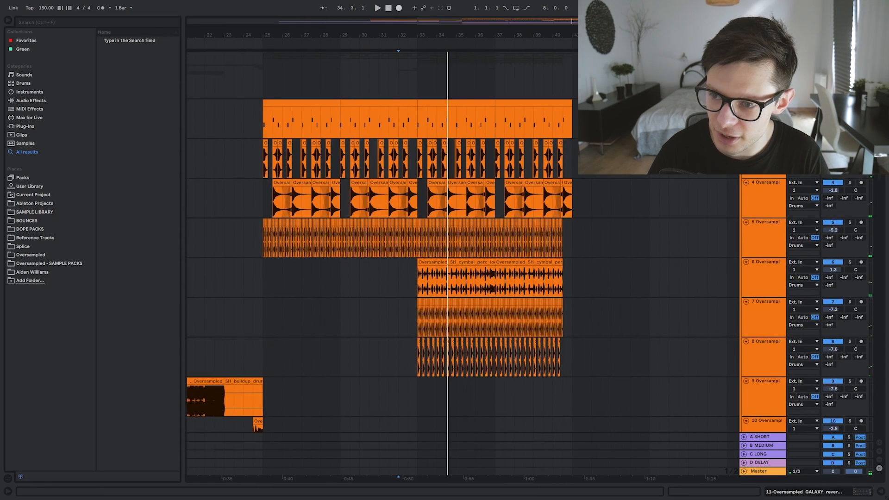
pyautogui.click(420, 274)
pyautogui.press('space')
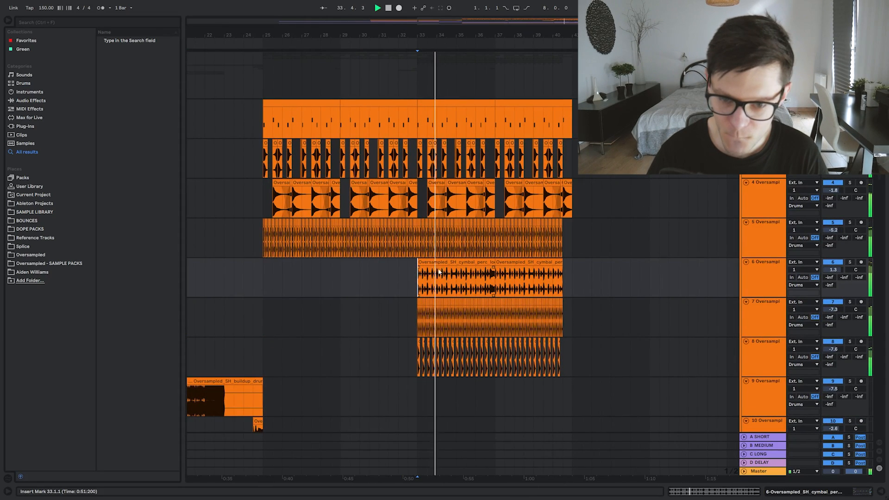